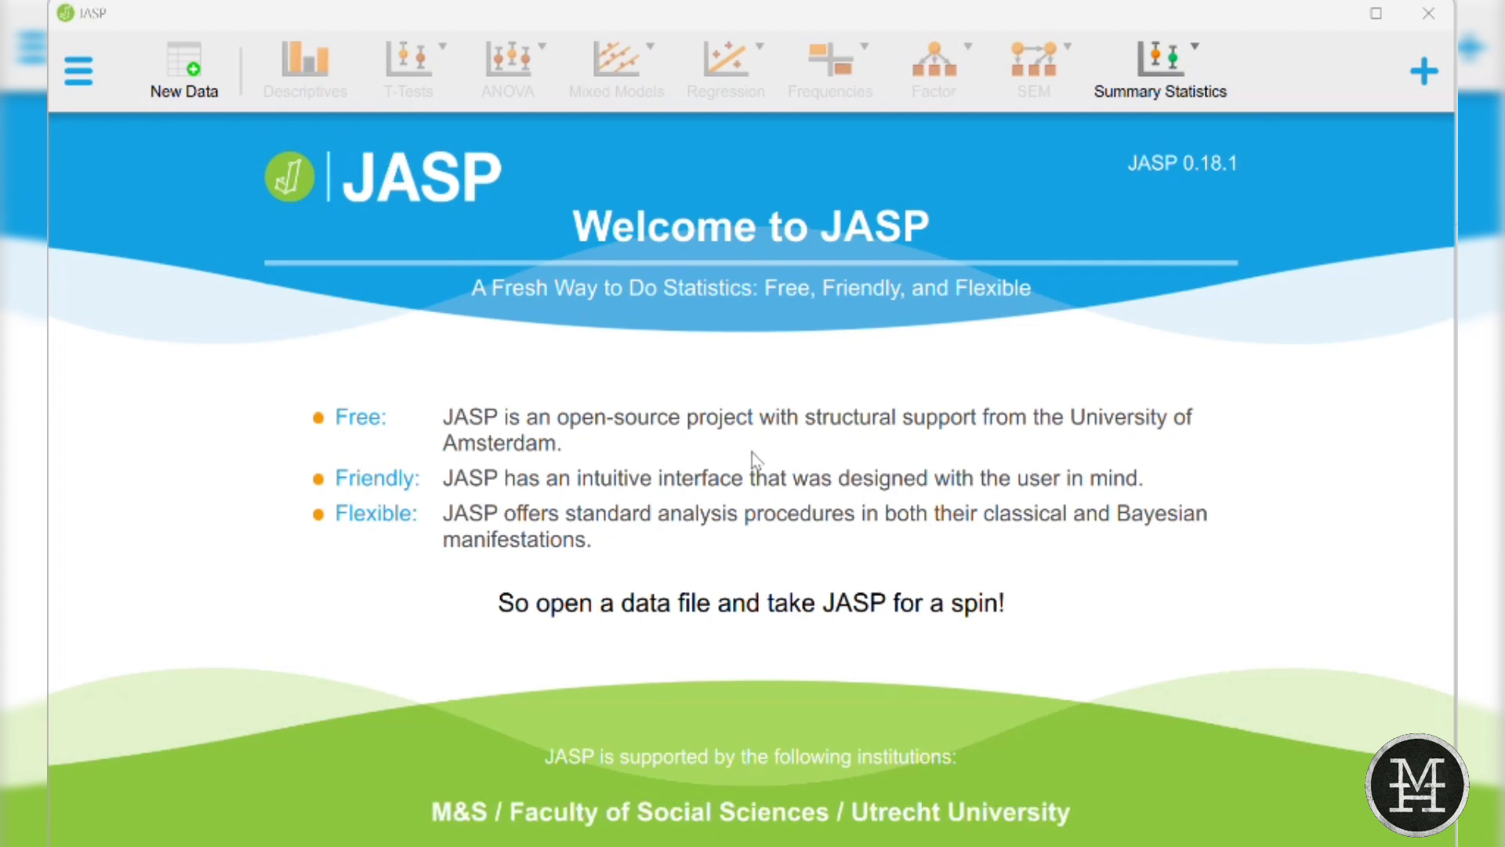
# - Switch to the Word document and examine the Motivasi Kerja and Prestasi Kerja table and the assignment questions below it
pyautogui.press('super+Tab')
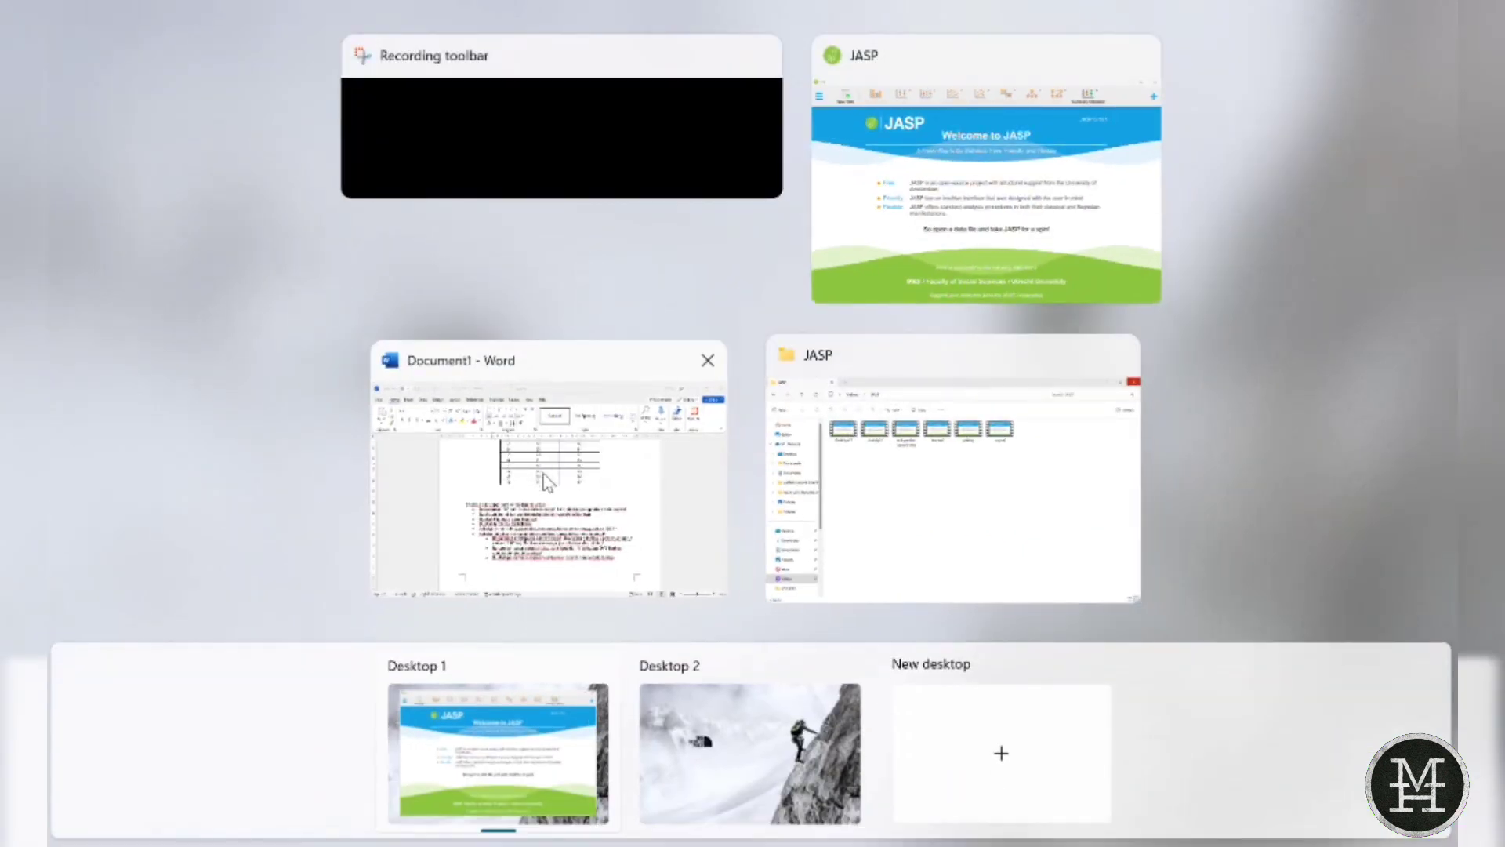
pyautogui.click(550, 450)
pyautogui.scroll(10, 736, 414)
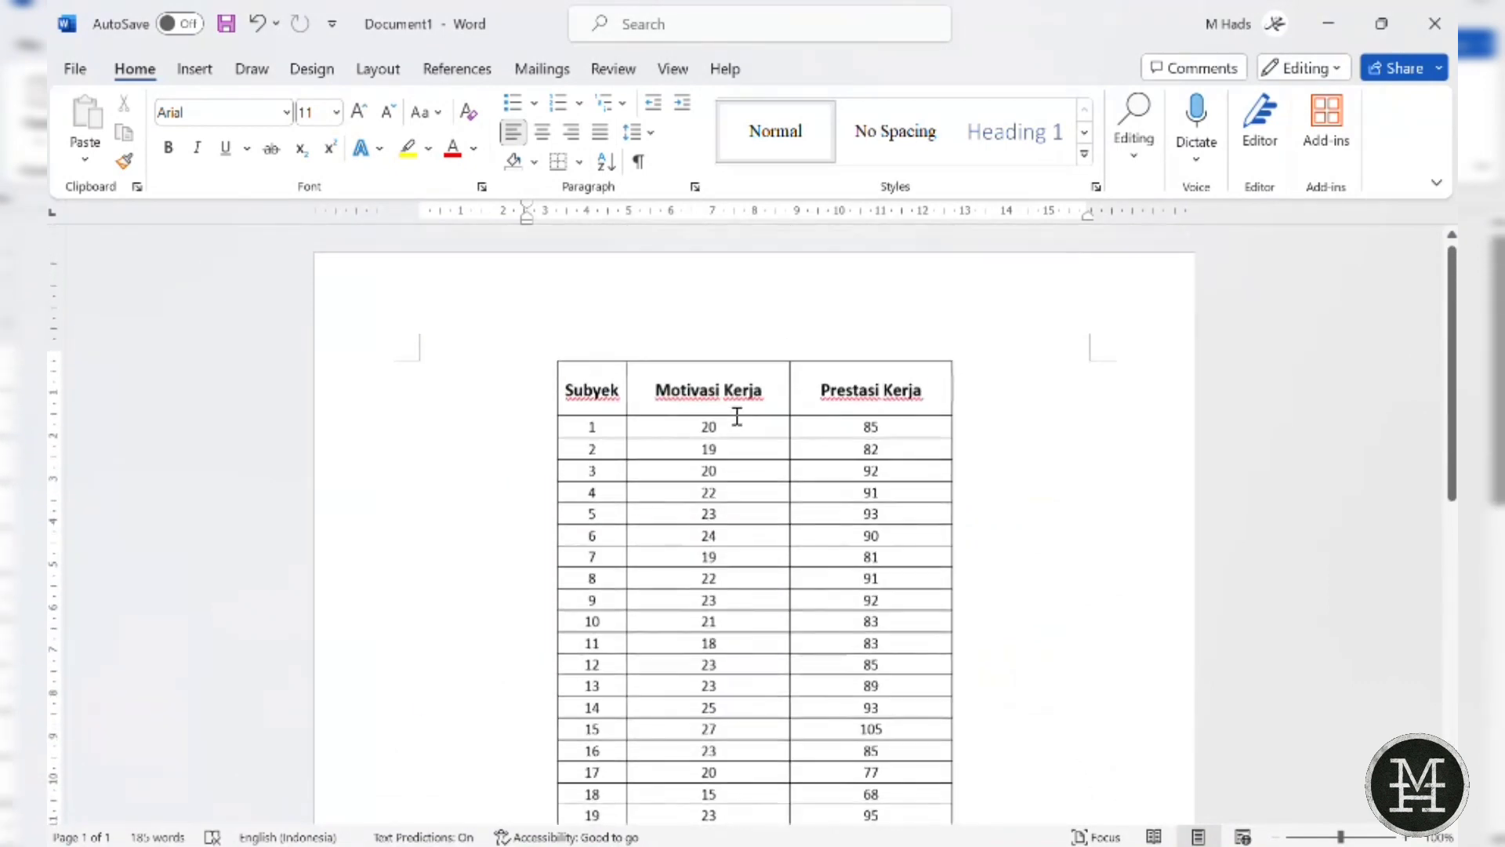
pyautogui.scroll(-4, 737, 416)
pyautogui.scroll(5, 737, 416)
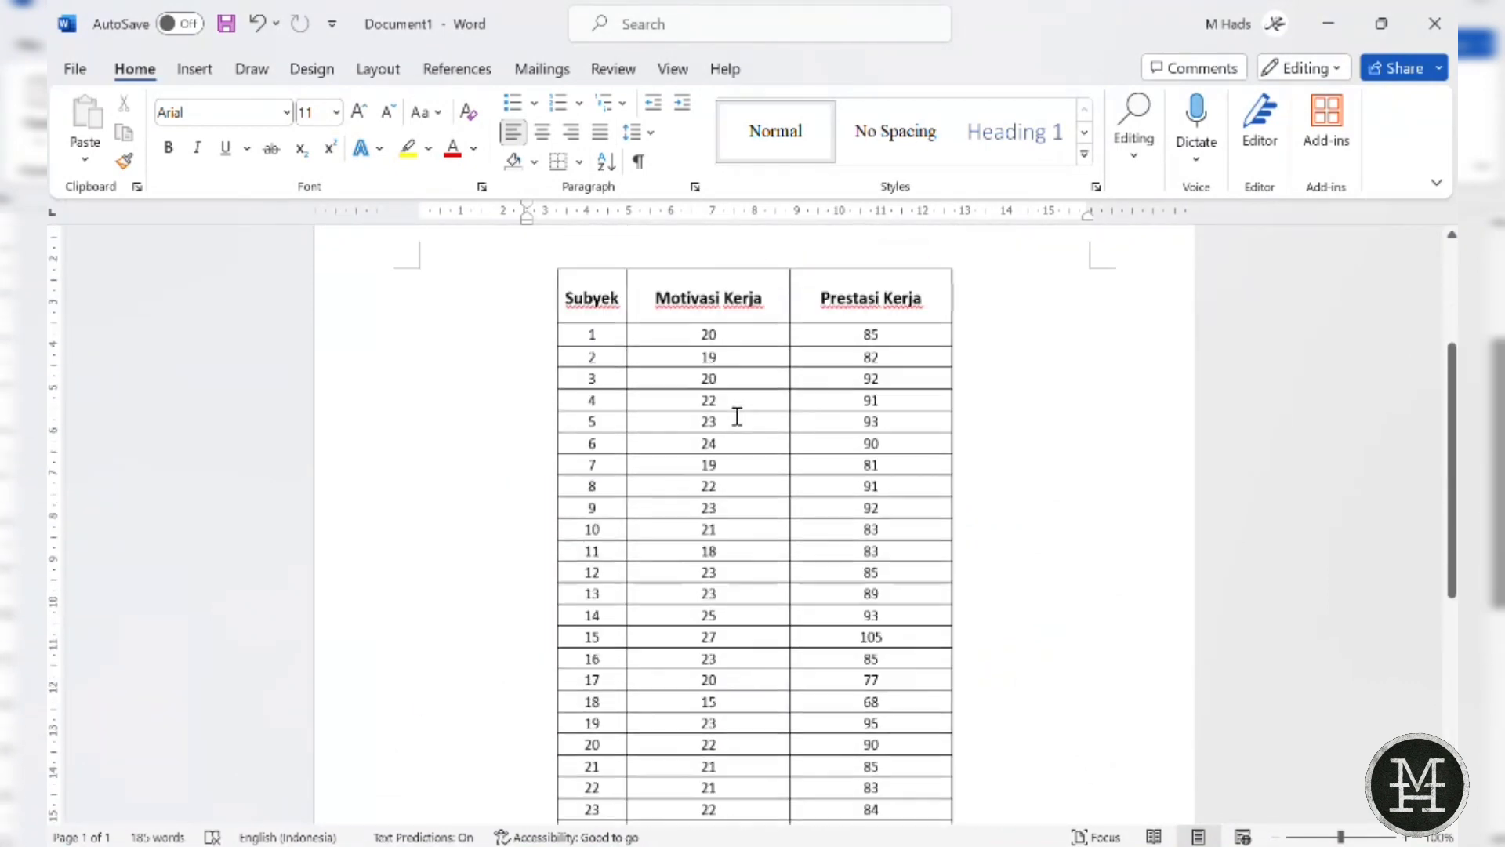
pyautogui.scroll(-3, 737, 416)
pyautogui.scroll(2, 737, 416)
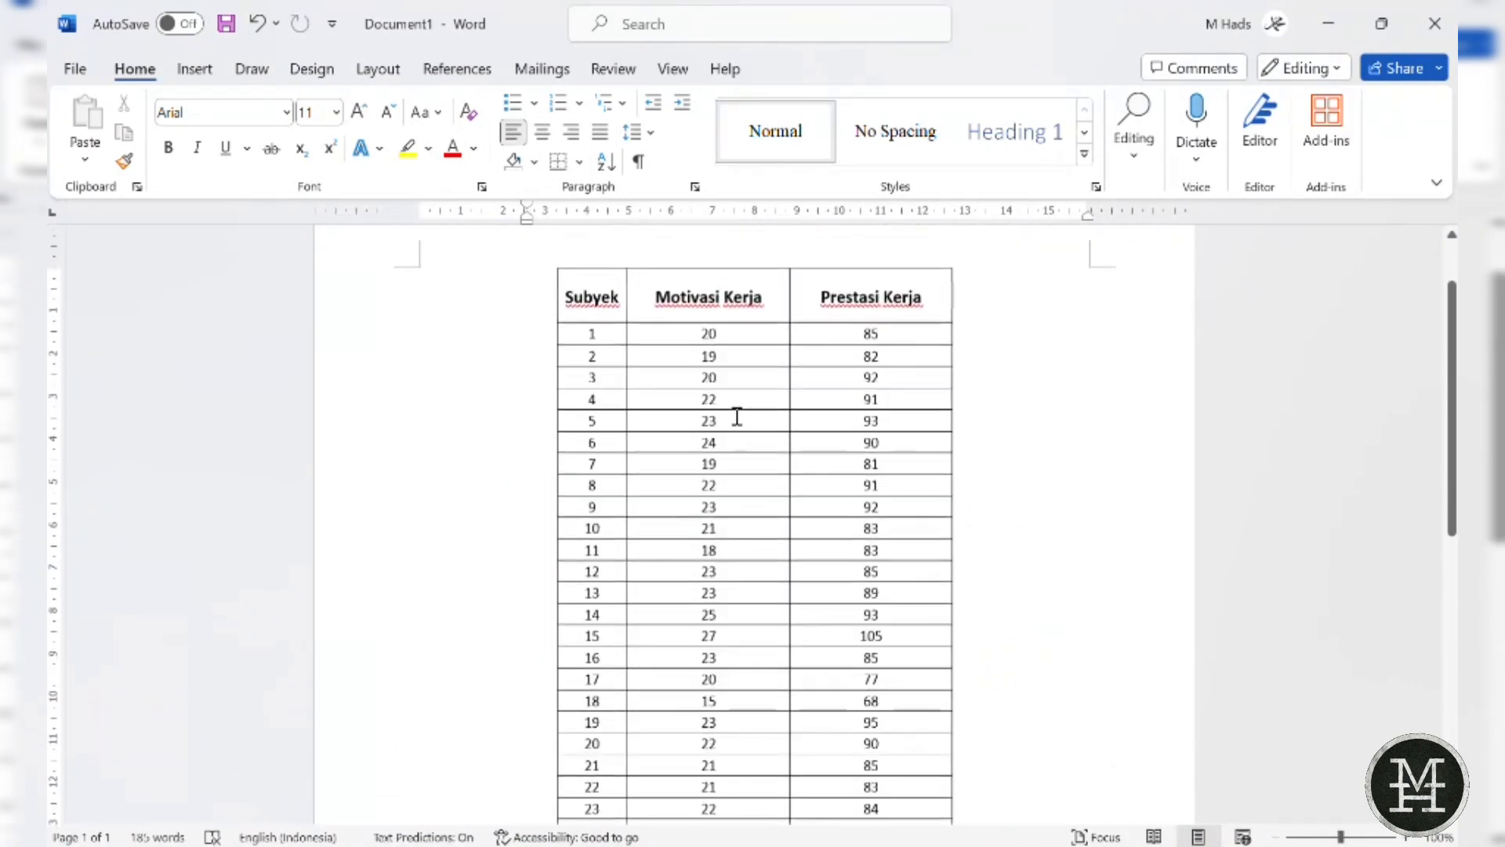
pyautogui.scroll(-7, 737, 416)
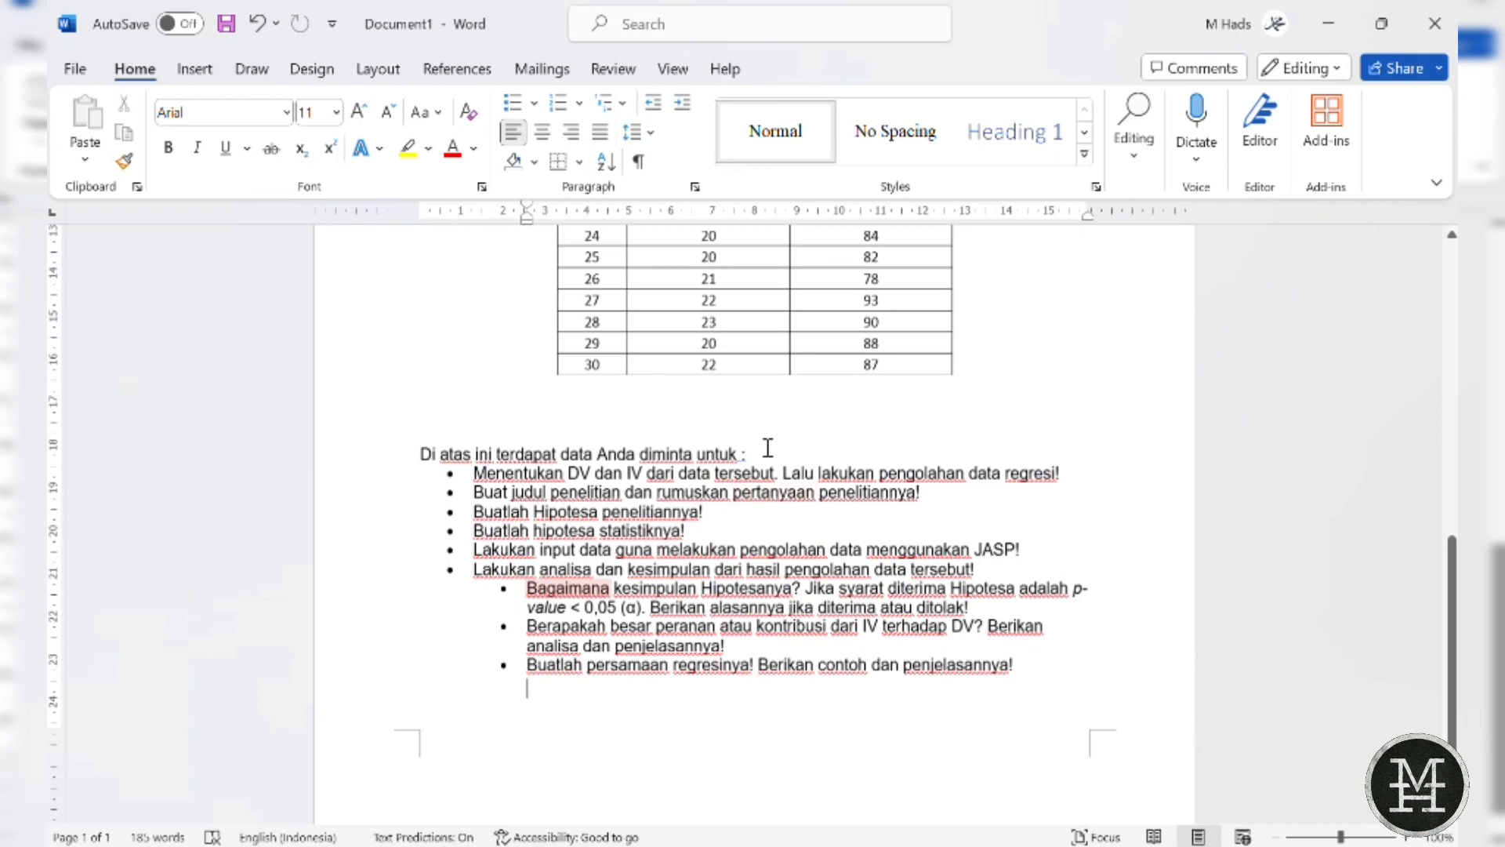
pyautogui.scroll(6, 768, 446)
pyautogui.scroll(2, 768, 446)
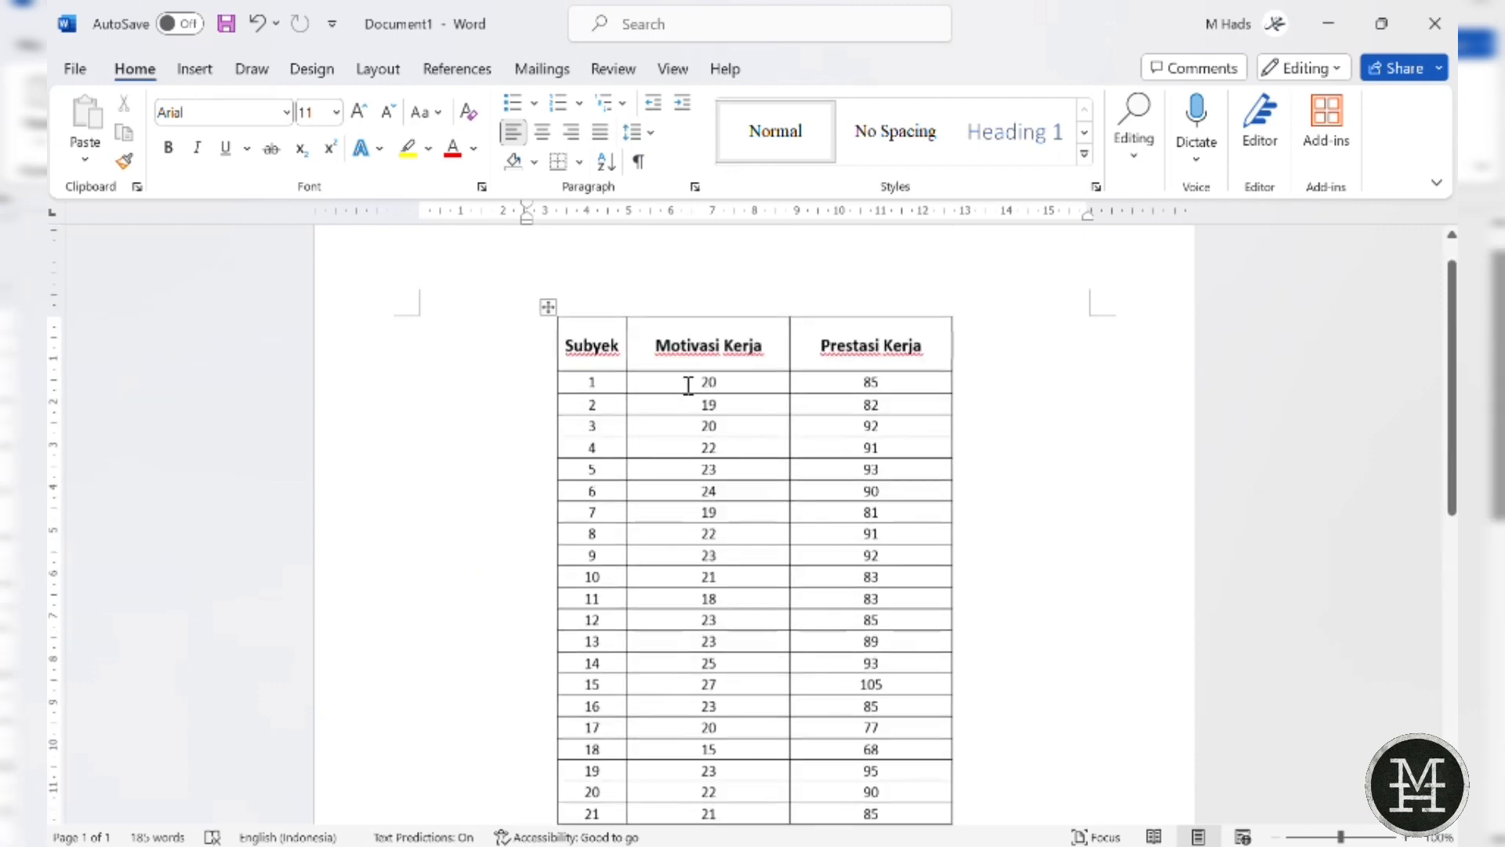
# - Copy the Motivasi Kerja values for subjects 1 to 30 from the Word table
pyautogui.moveTo(688, 383)
pyautogui.mouseDown()
pyautogui.moveTo(764, 429)
pyautogui.moveTo(773, 471)
pyautogui.mouseUp()
pyautogui.scroll(-3, 773, 471)
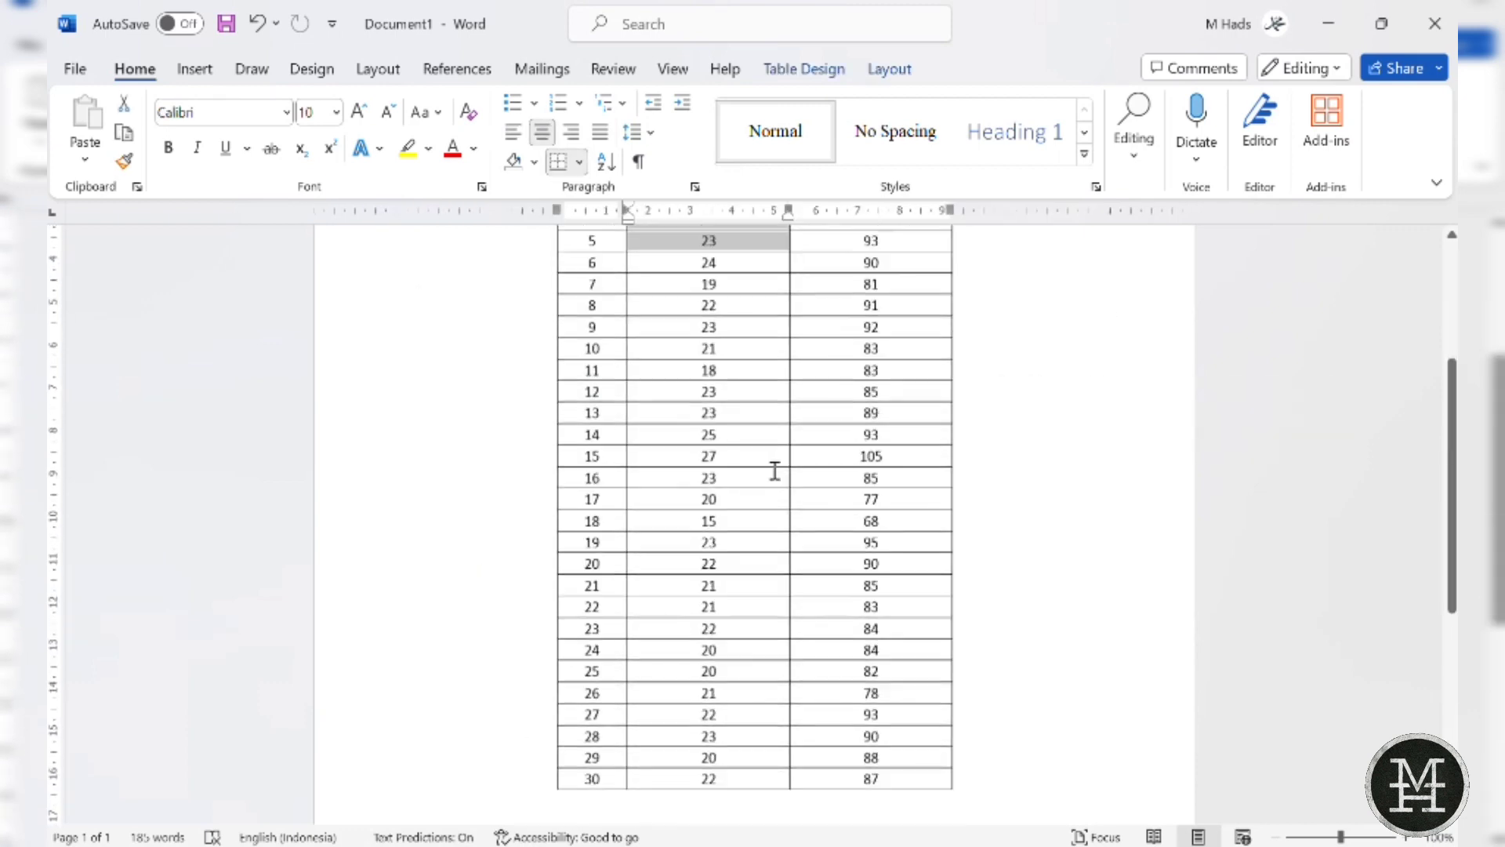
pyautogui.keyDown('shift'); pyautogui.click(745, 772); pyautogui.keyUp('shift')
pyautogui.hotkey('ctrl', 'c')
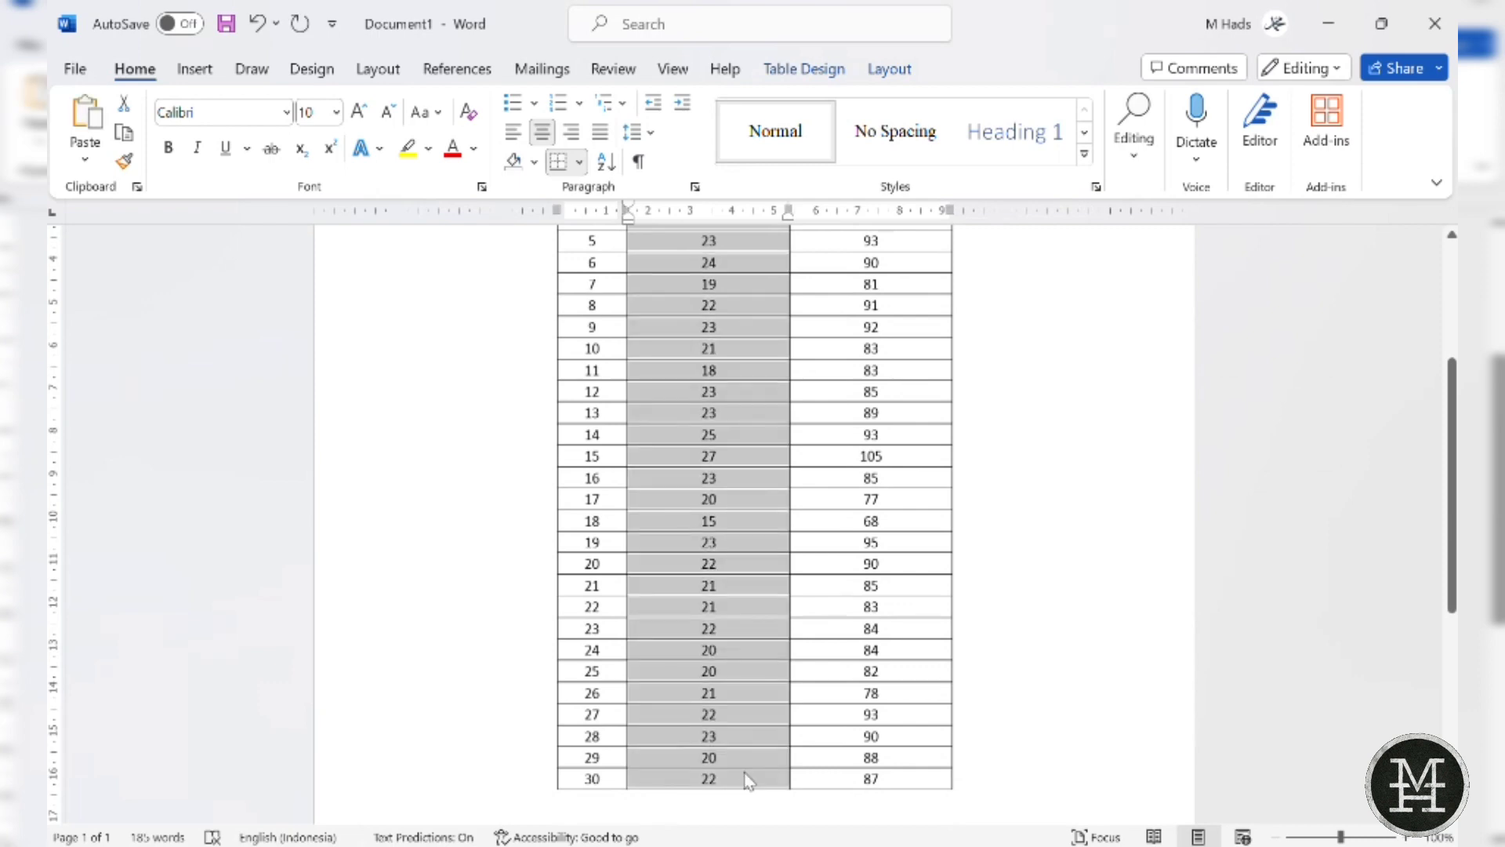
# - Switch to JASP, create a new data set and paste the copied Motivasi Kerja values into Column 1 from row 1
pyautogui.press('super+Tab')
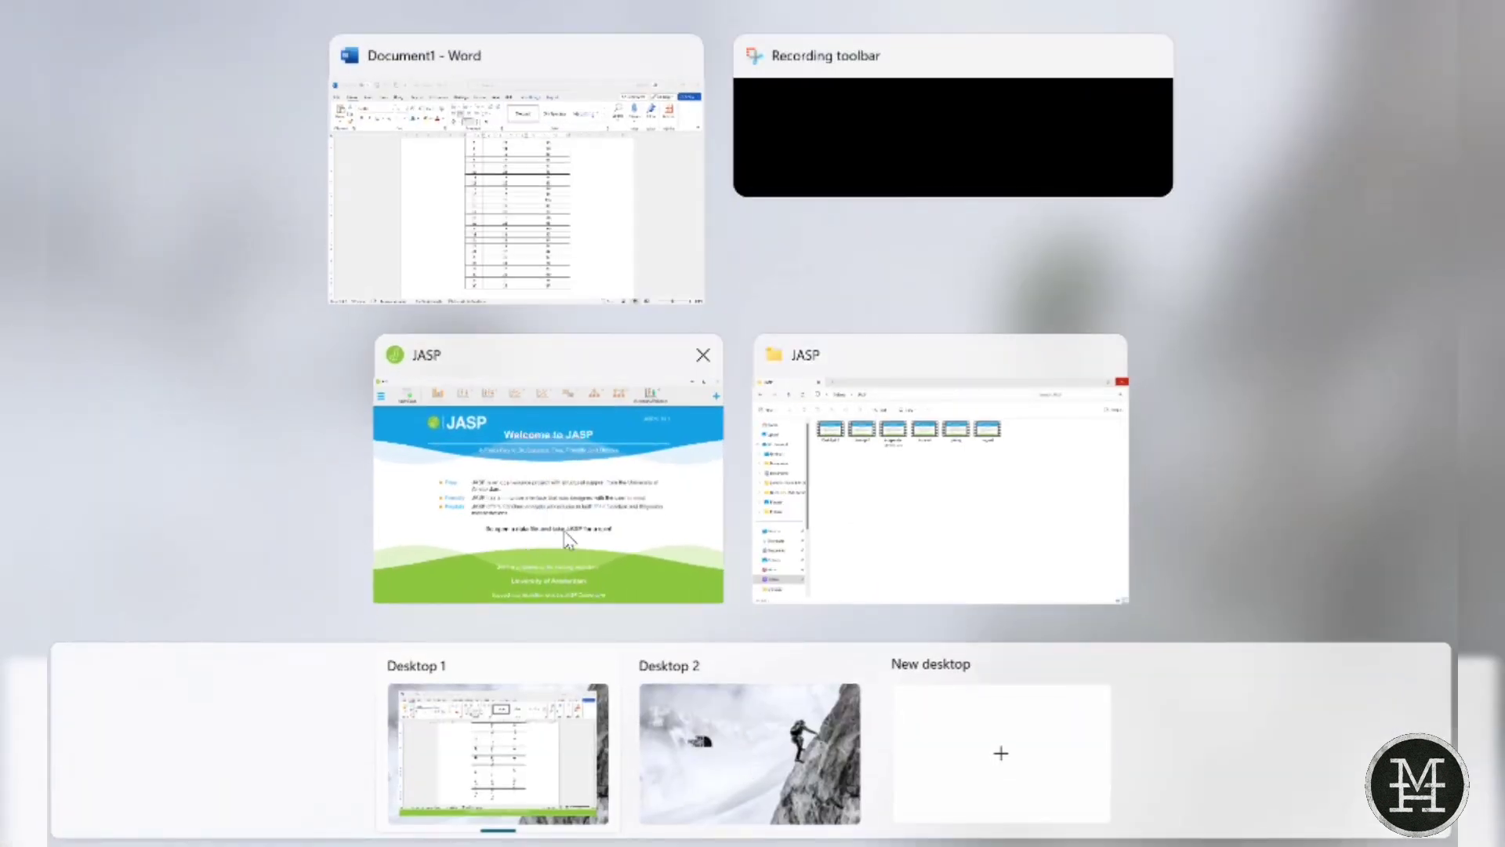
pyautogui.click(671, 546)
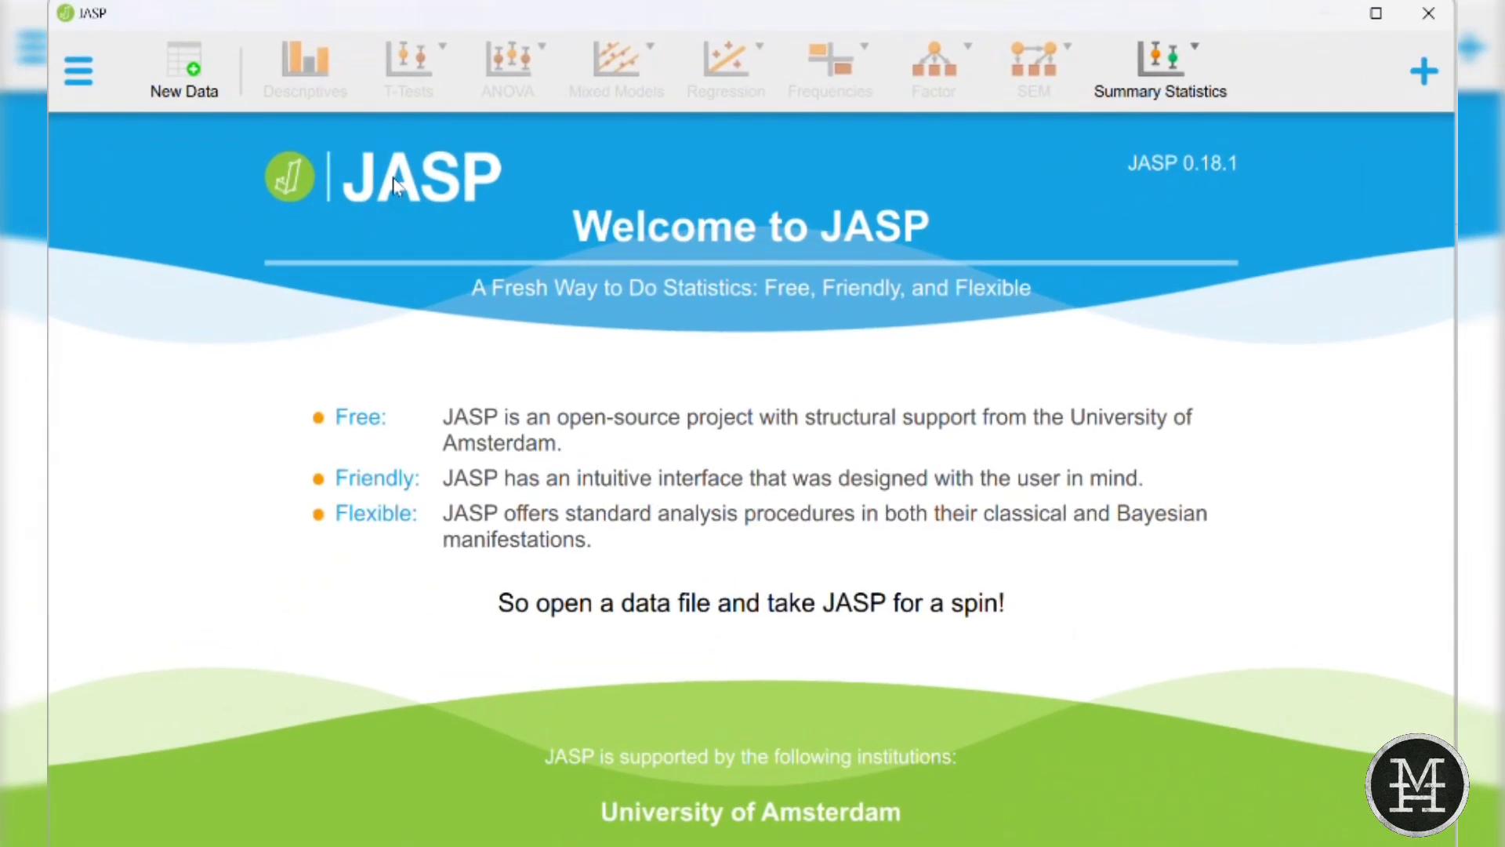
pyautogui.click(188, 92)
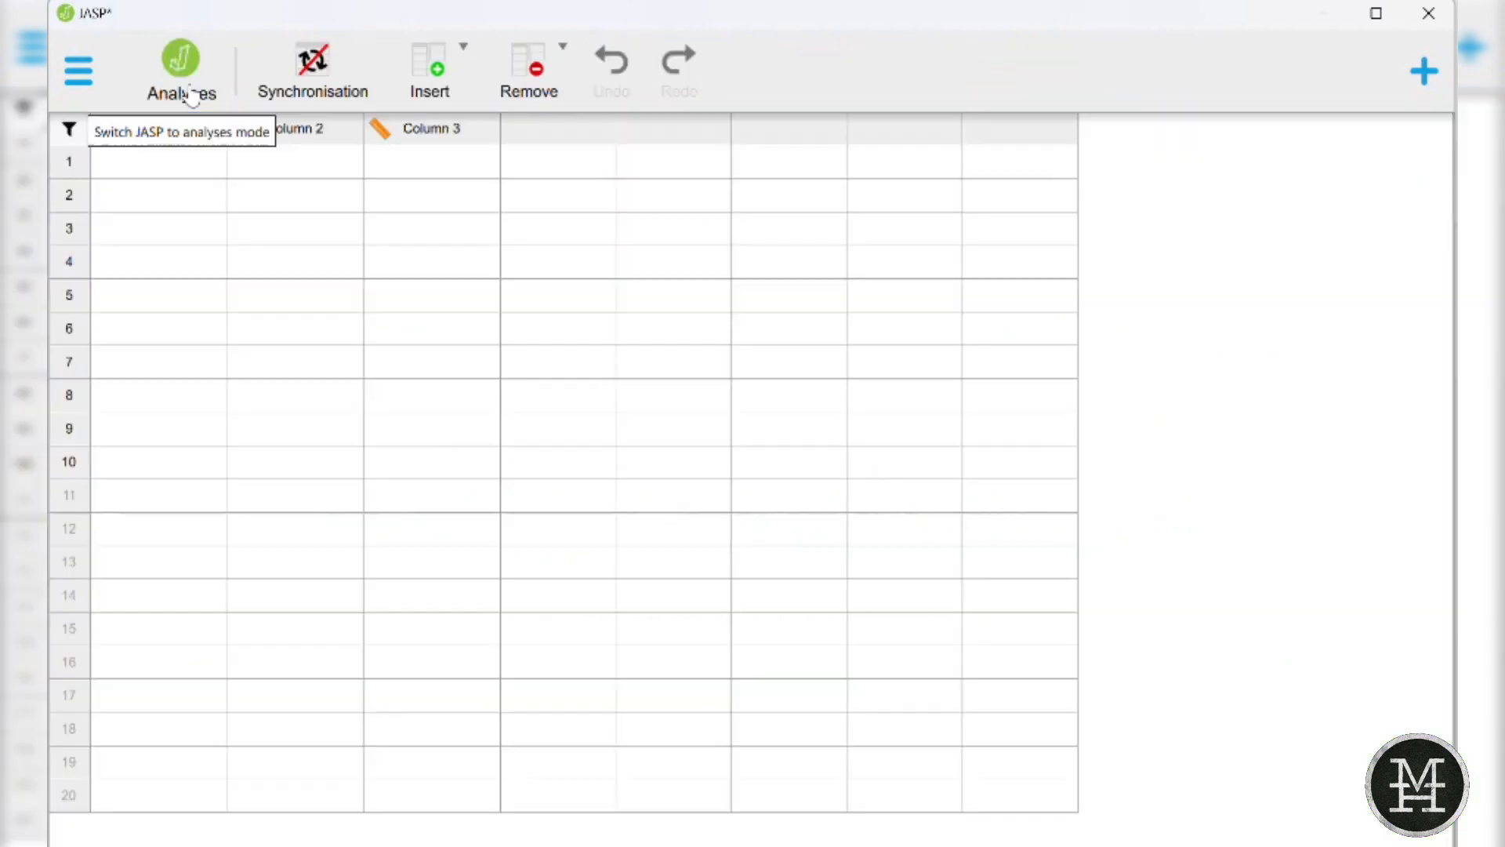
pyautogui.click(150, 162)
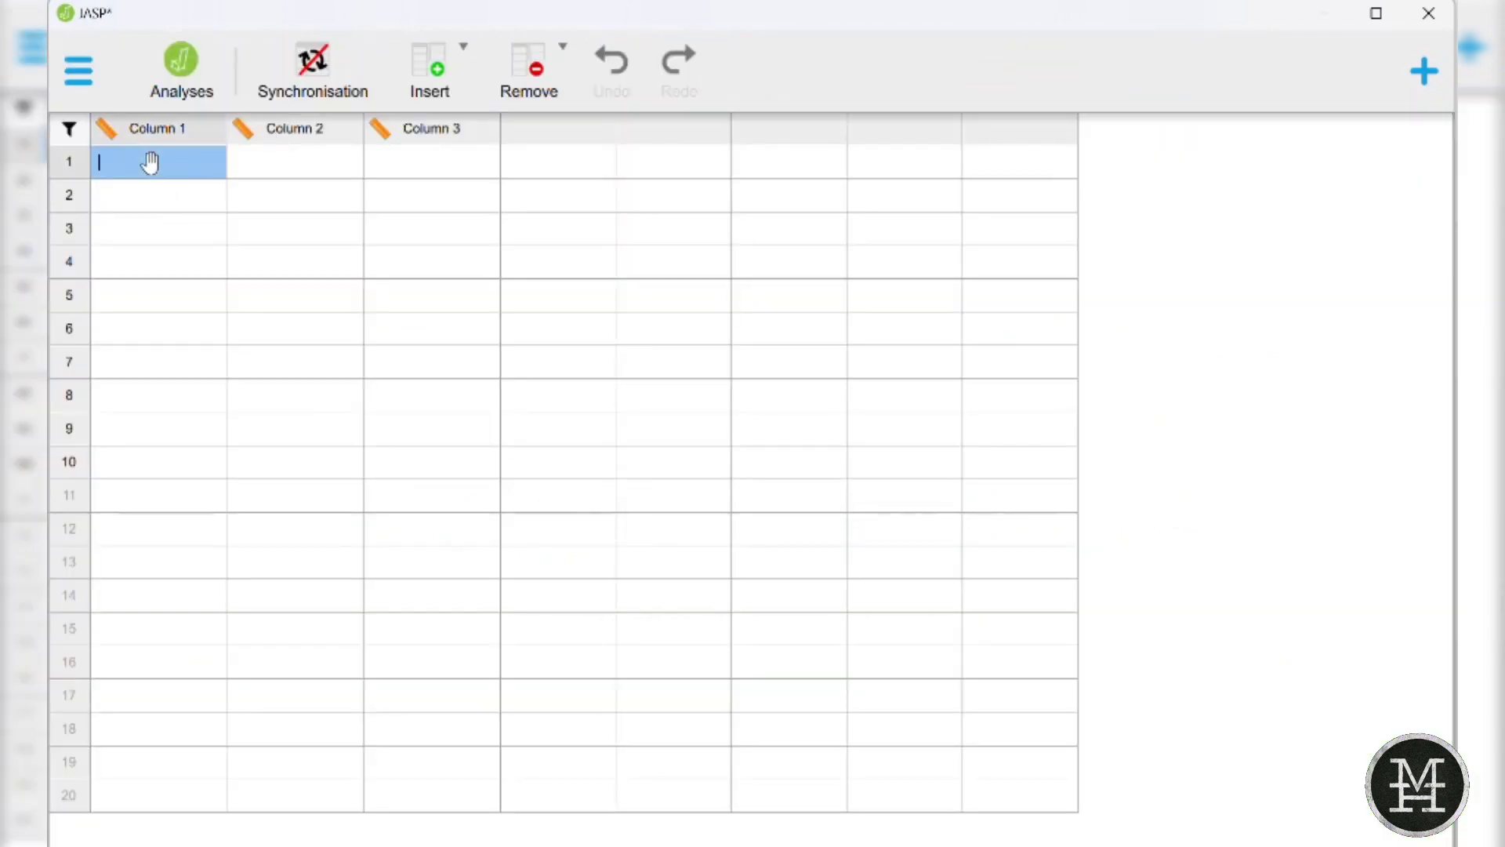
pyautogui.hotkey('ctrl', 'v')
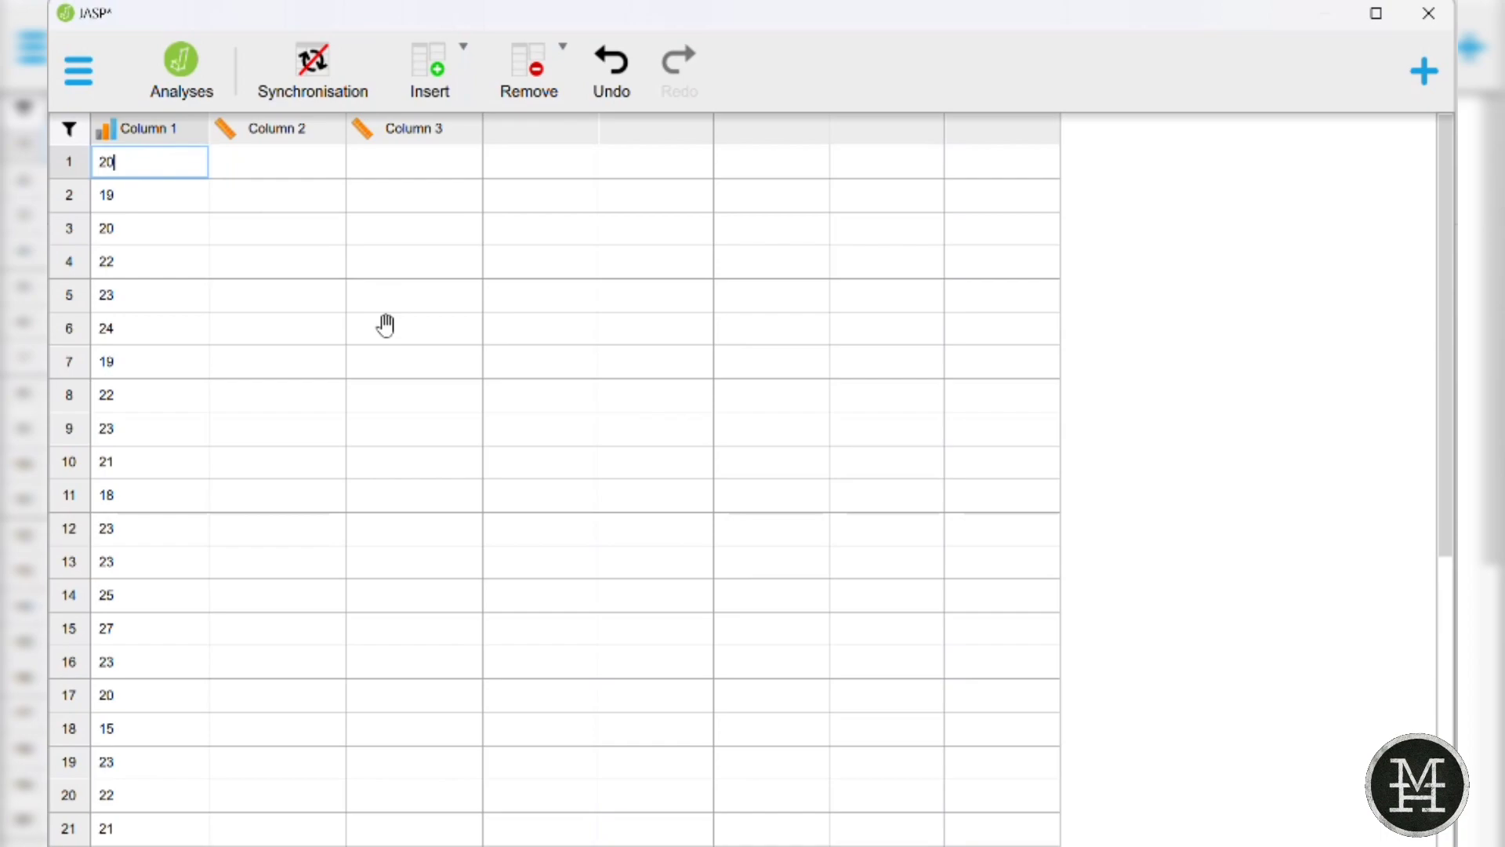
# - Switch to Word and copy the Prestasi Kerja values for subjects 1 to 30 from the table
pyautogui.press('super+Tab')
pyautogui.click(910, 246)
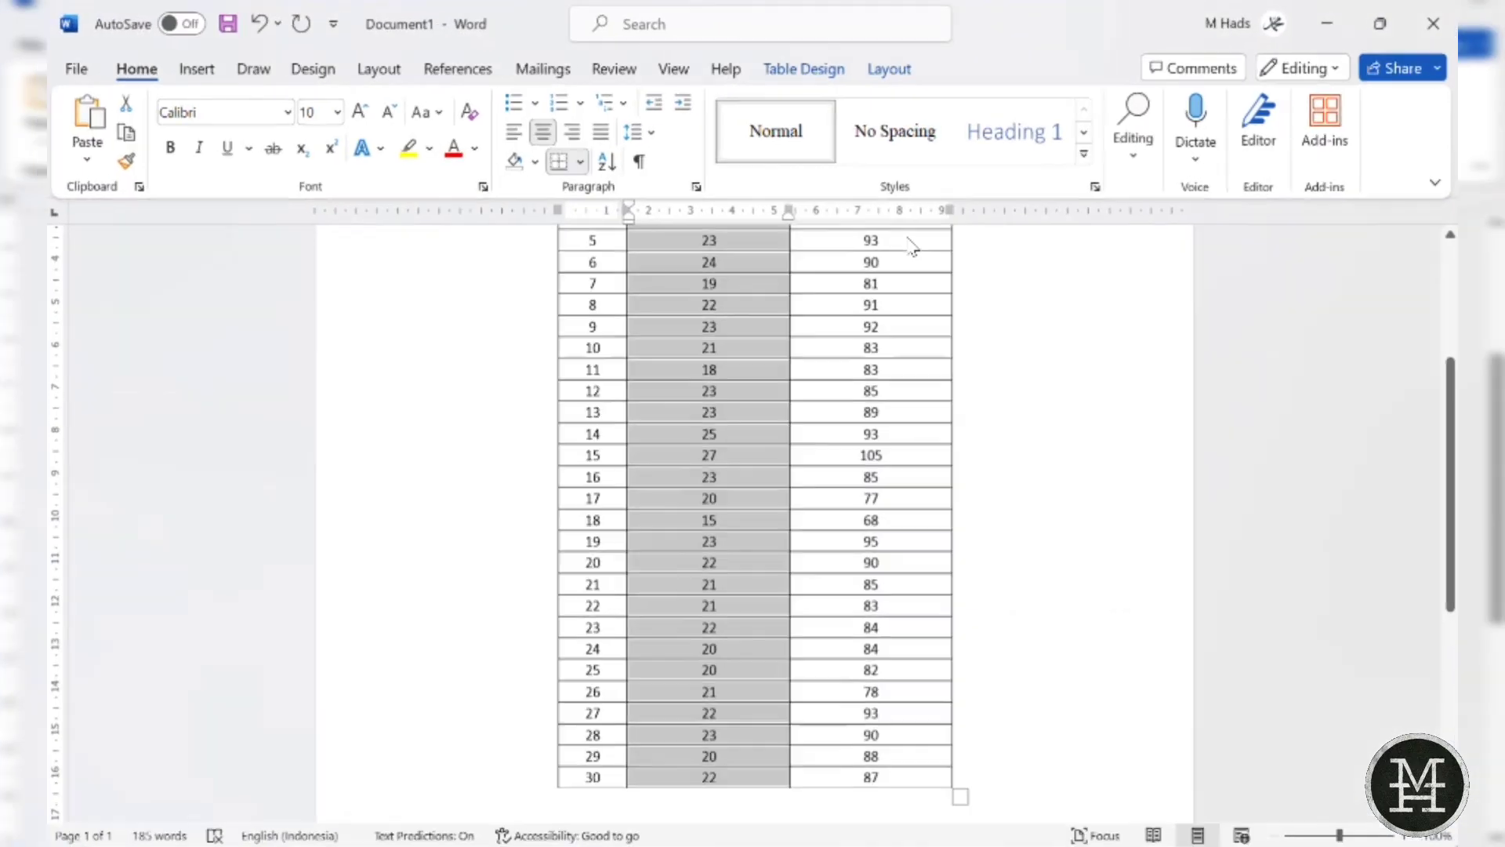
pyautogui.scroll(3, 733, 337)
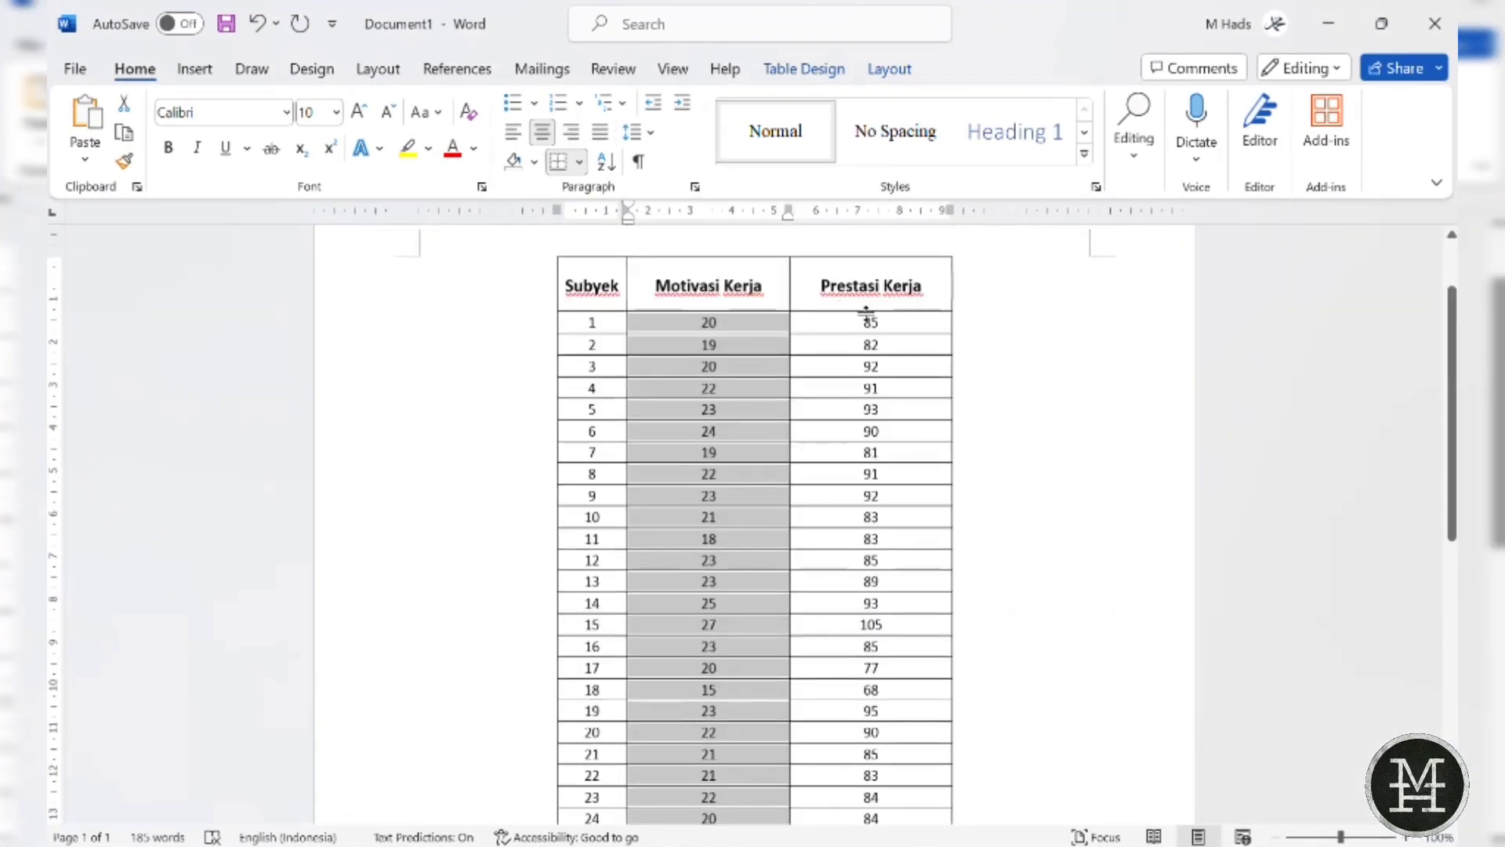
pyautogui.moveTo(866, 321); pyautogui.dragTo(886, 393)
pyautogui.scroll(-3, 890, 386)
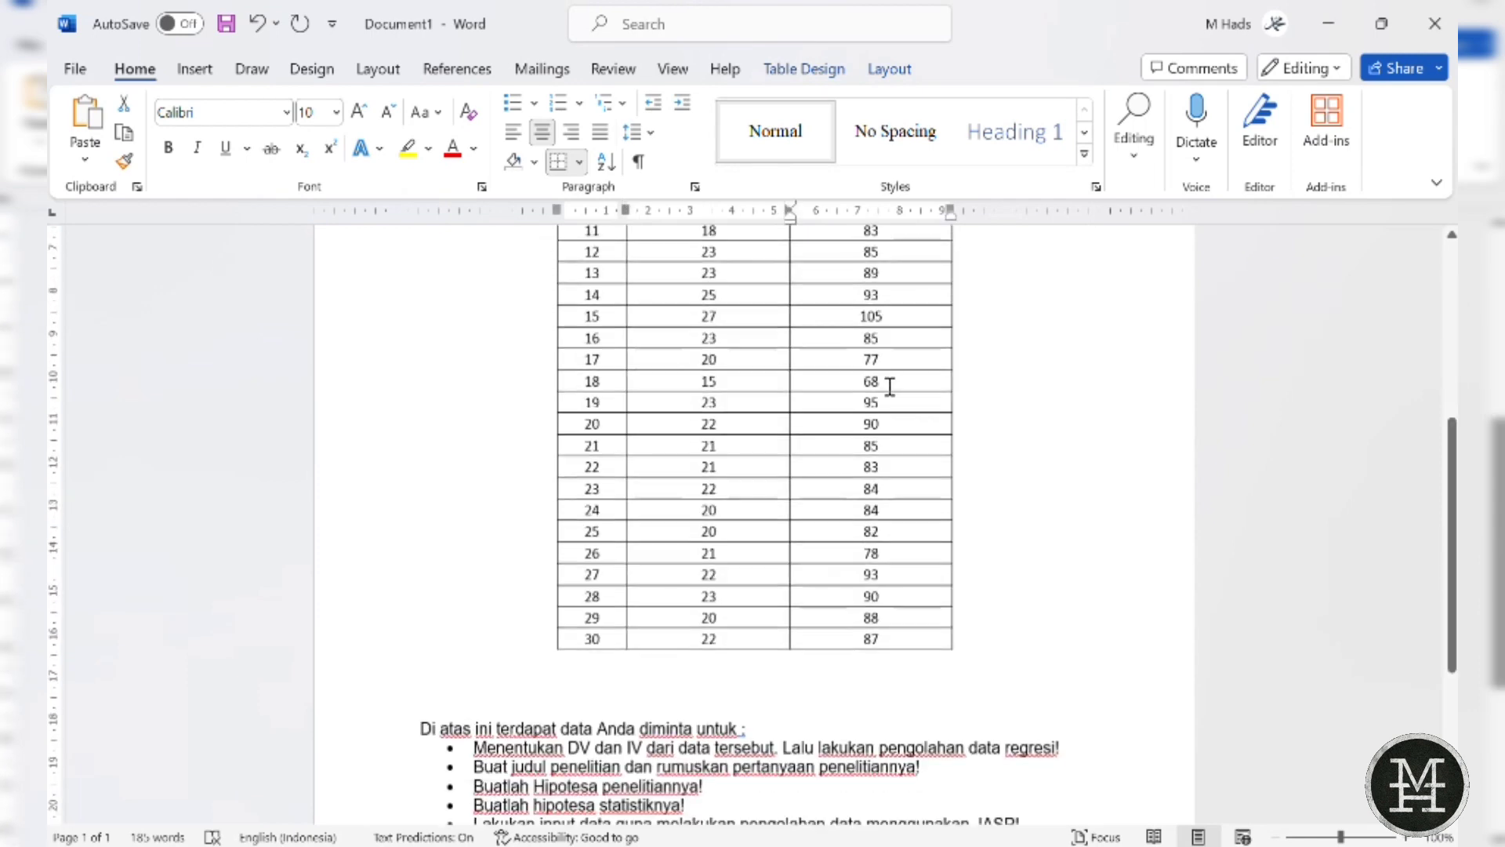
pyautogui.keyDown('shift'); pyautogui.click(893, 643); pyautogui.keyUp('shift')
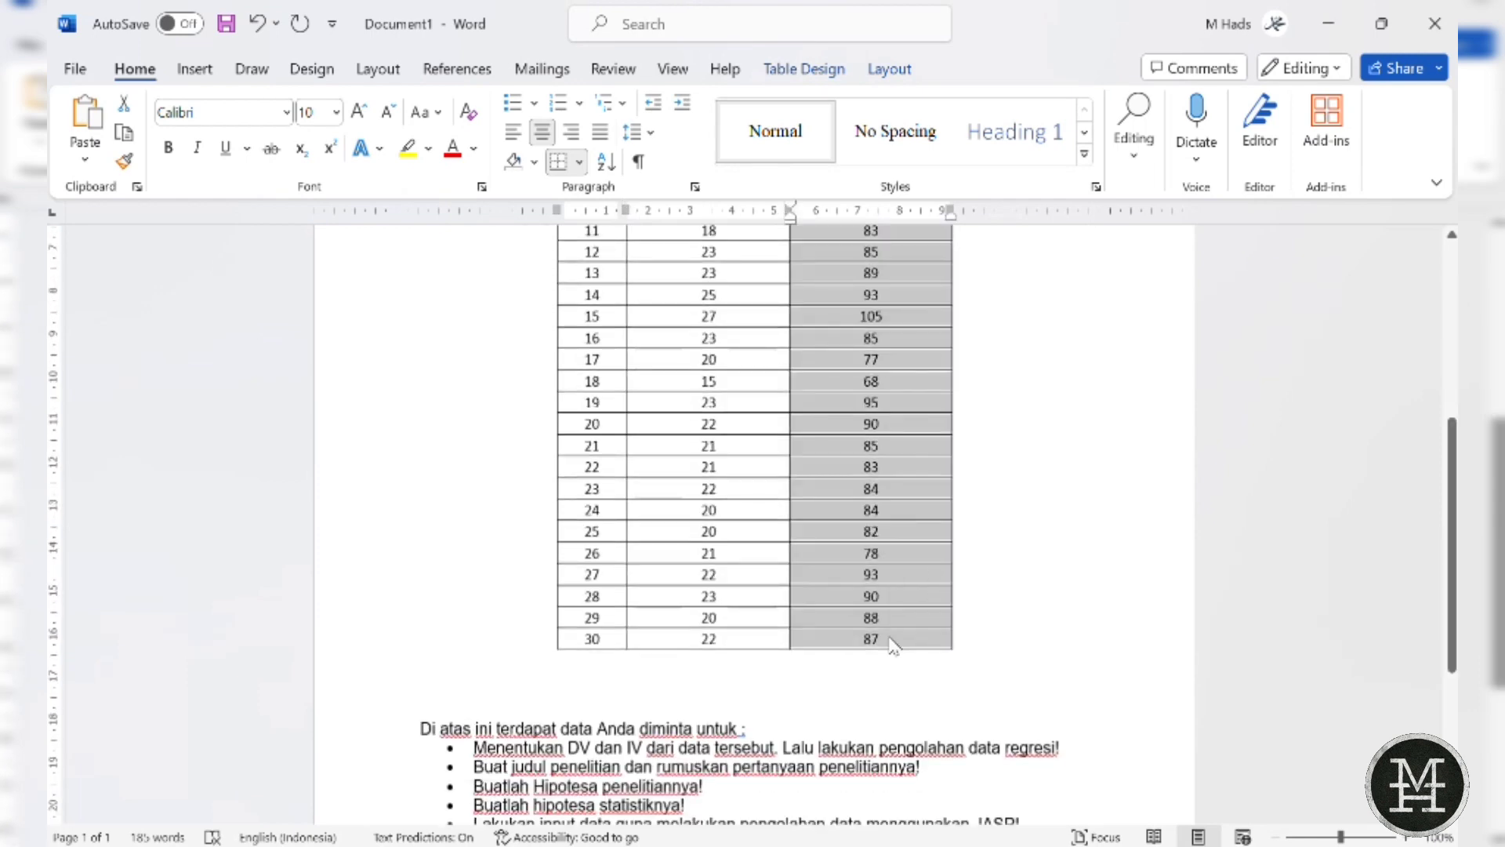
# - Switch to JASP and paste the Prestasi Kerja values into Column 2 from row 1
pyautogui.press('super+Tab')
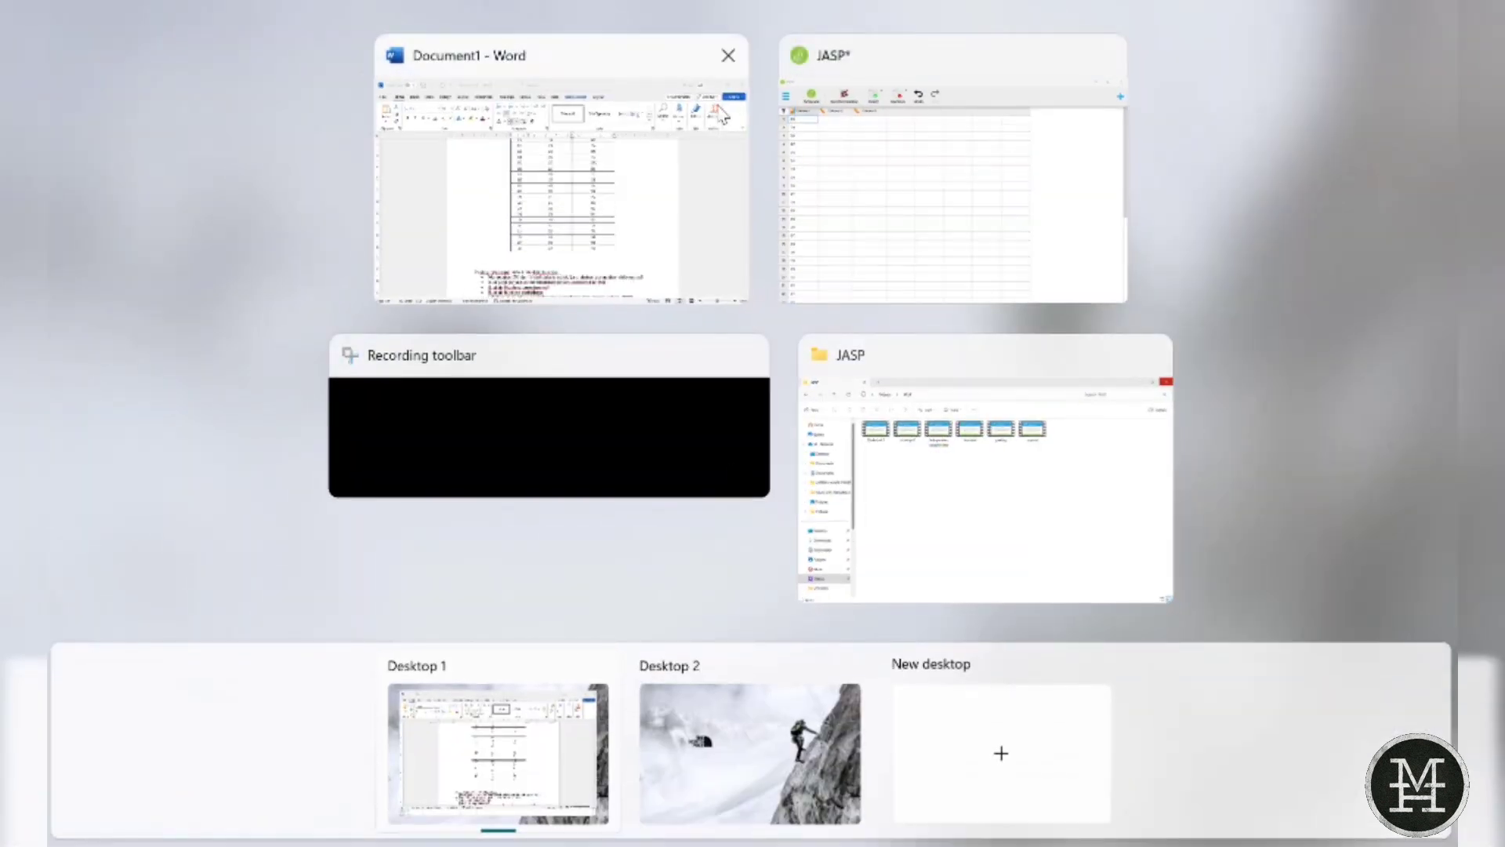
pyautogui.click(900, 201)
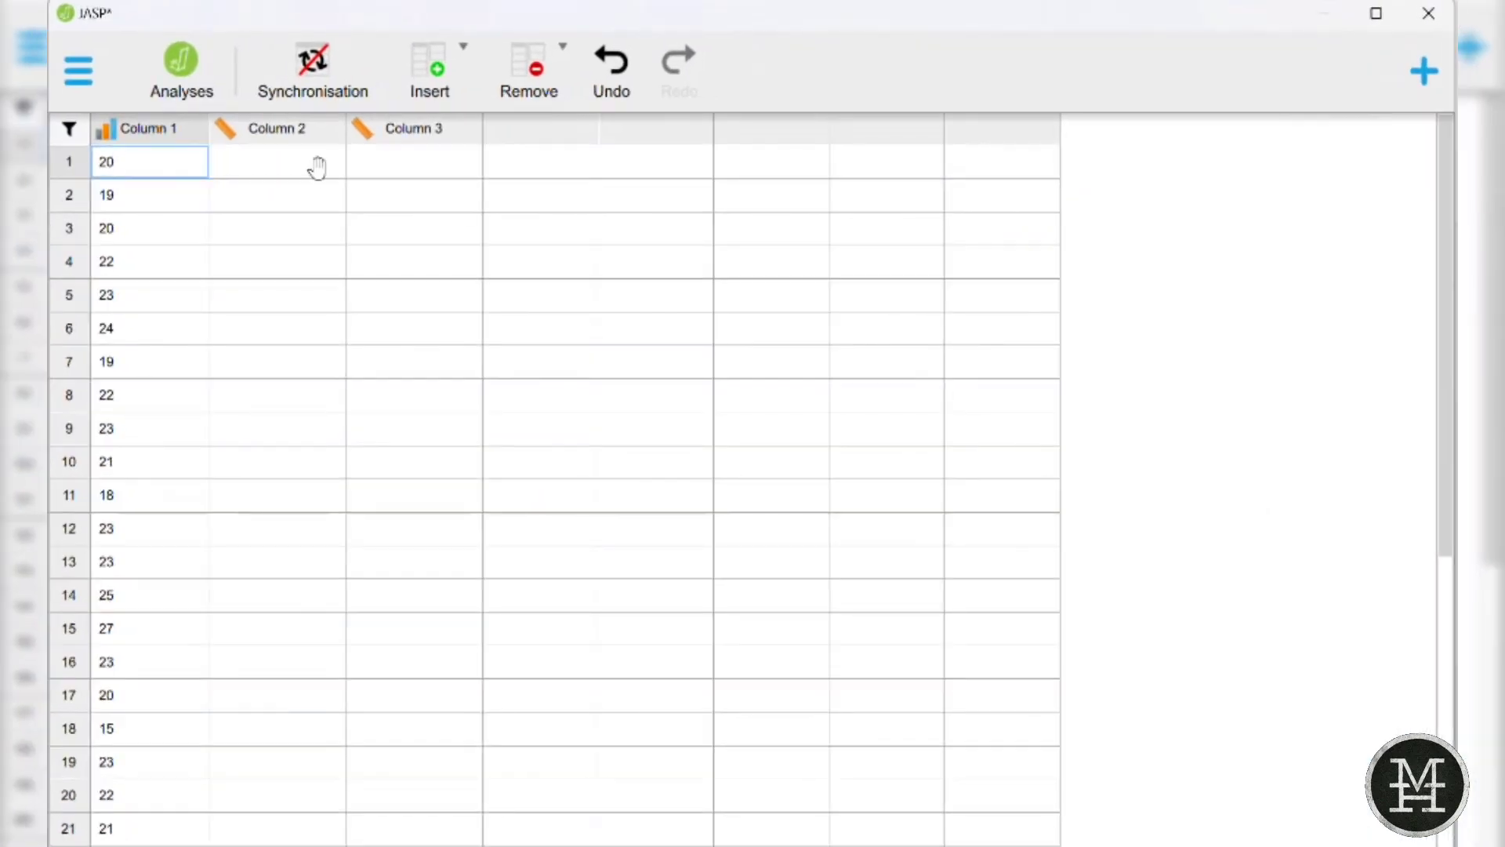
pyautogui.doubleClick(304, 165)
pyautogui.hotkey('ctrl', 'v')
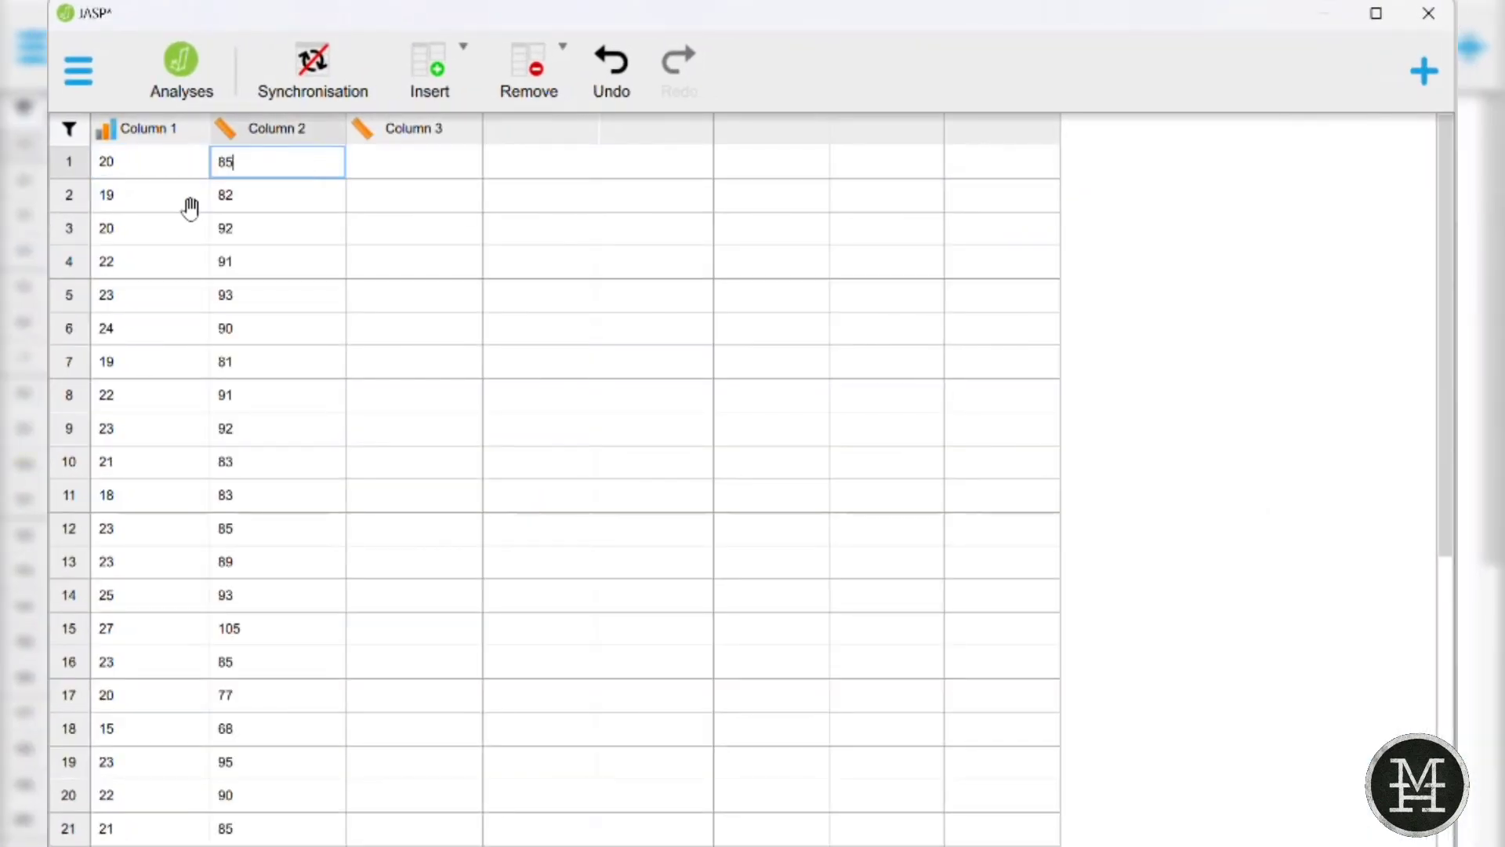
# - Rename Column 1 as "motivasi kerja" in its variable settings
pyautogui.click(131, 135)
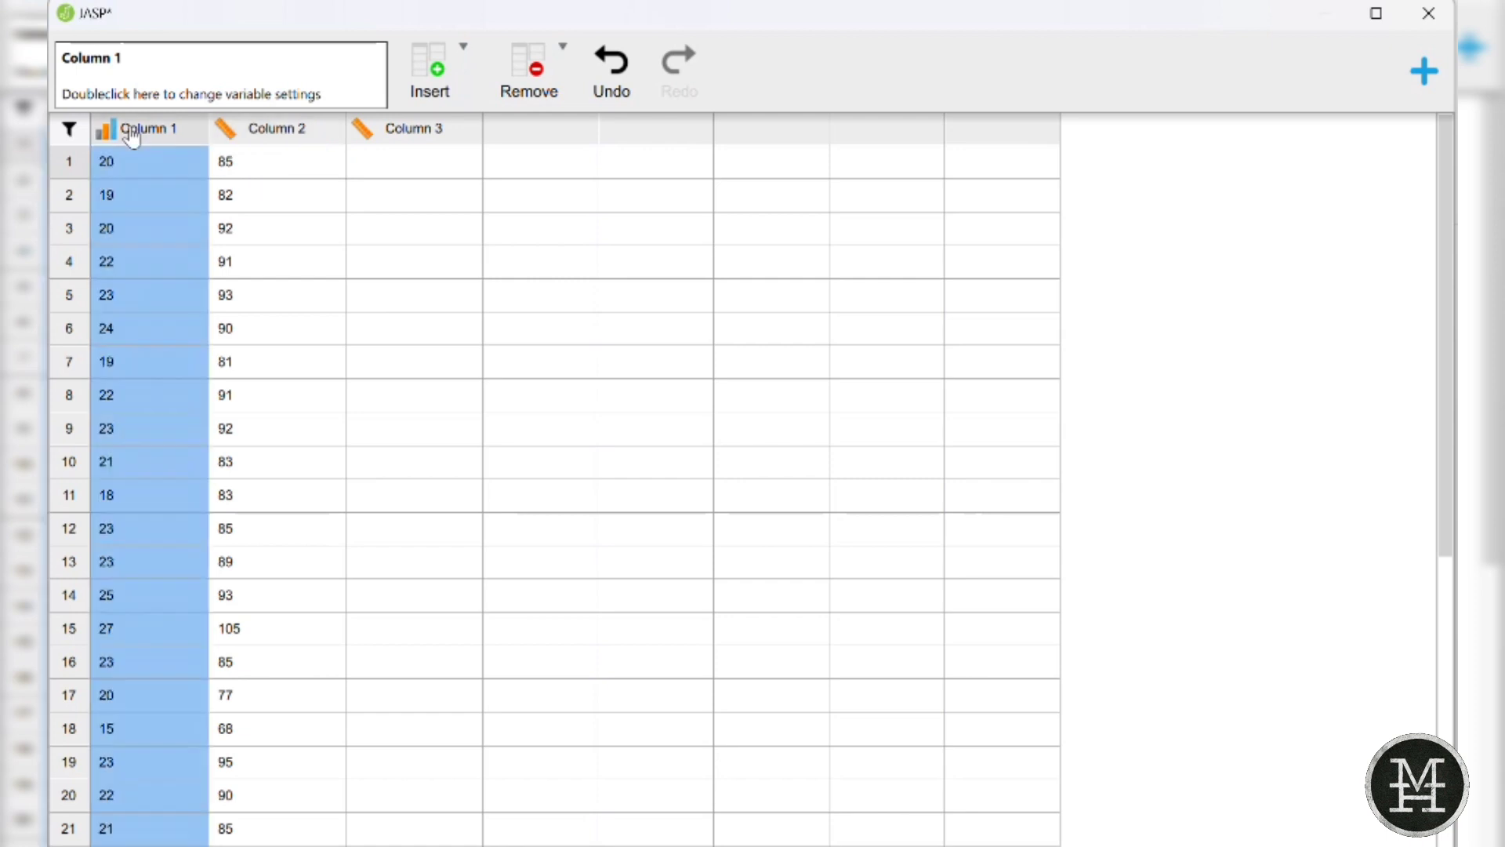
pyautogui.doubleClick(132, 134)
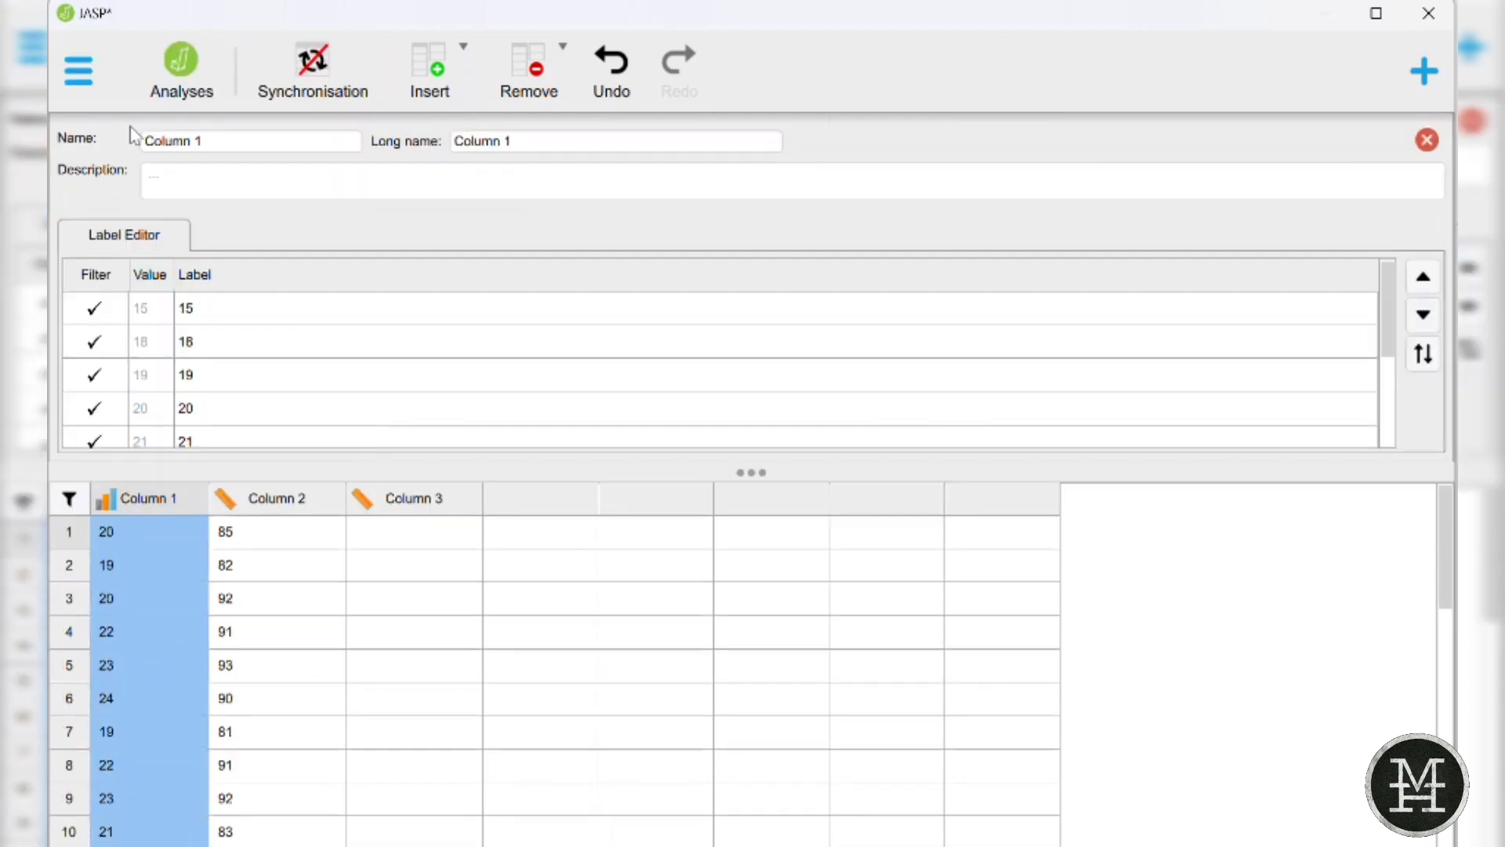
pyautogui.click(212, 139)
pyautogui.write('moti')
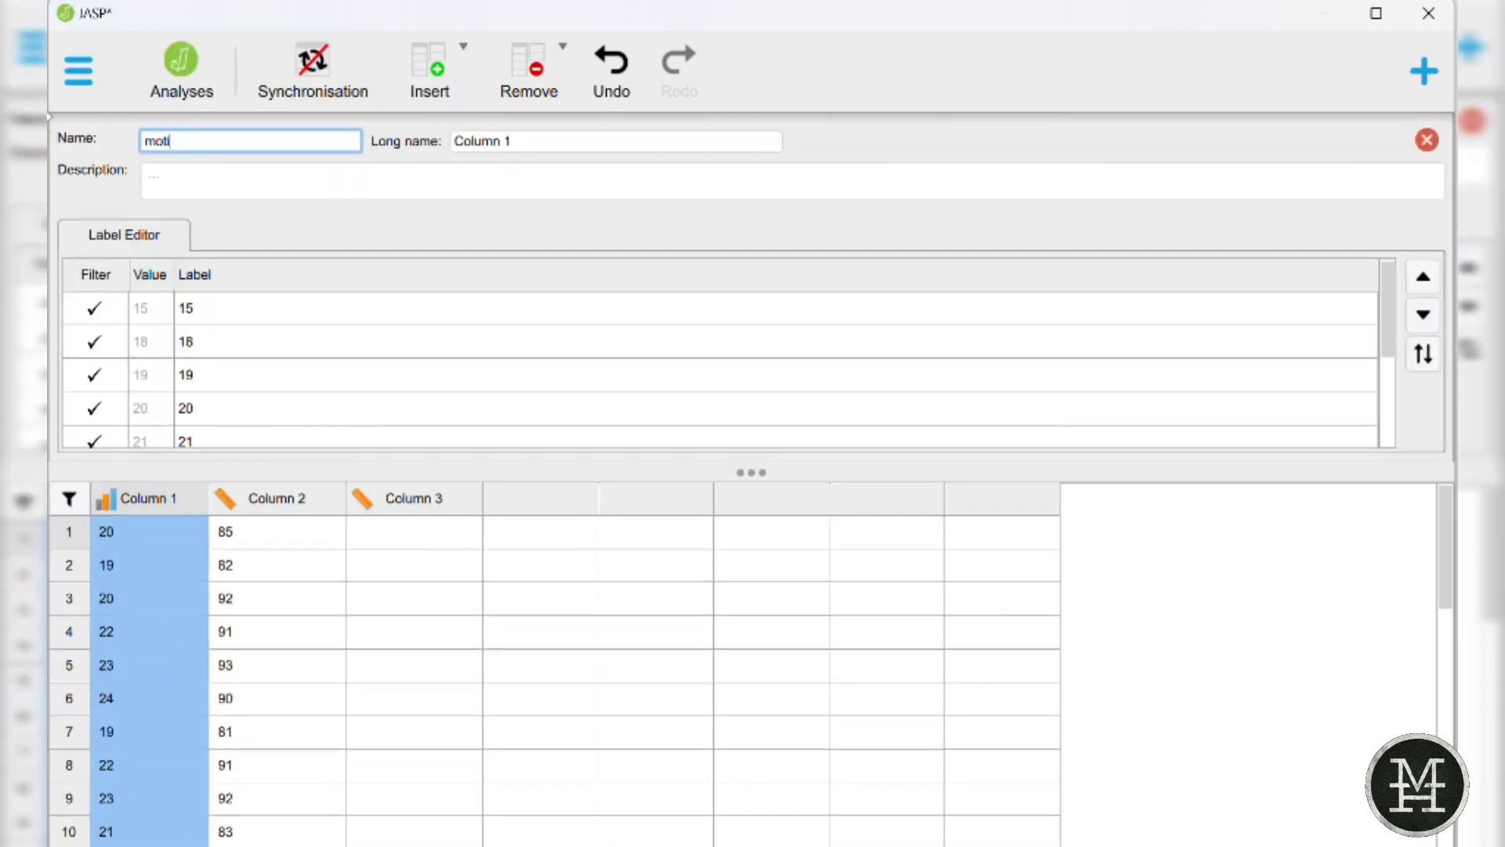
pyautogui.write('vasi kerja')
pyautogui.click(208, 192)
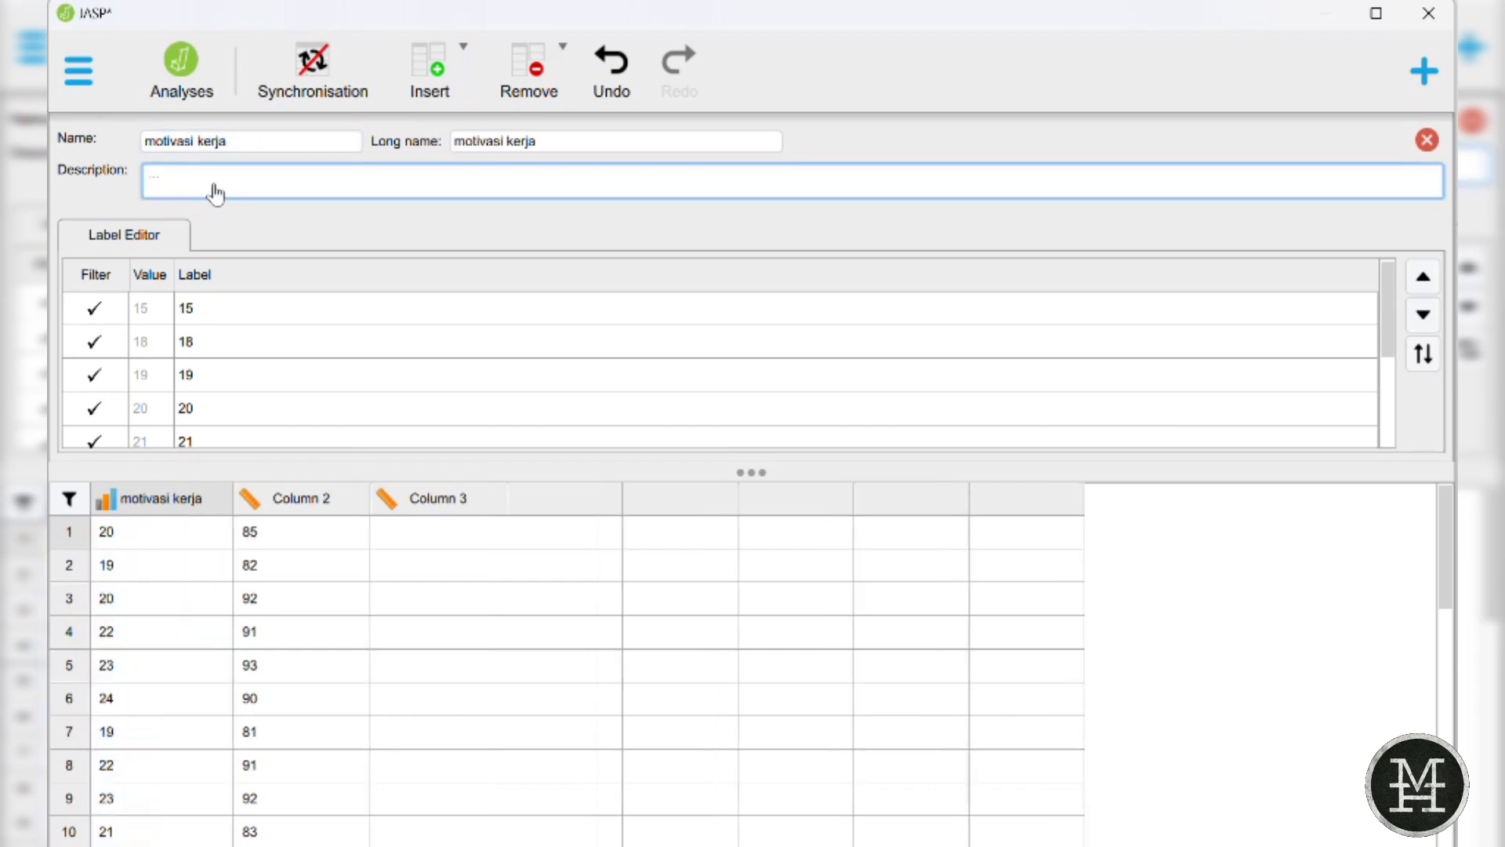
# - Rename Column 2 as "prestasi kerja" in its variable settings
pyautogui.click(294, 508)
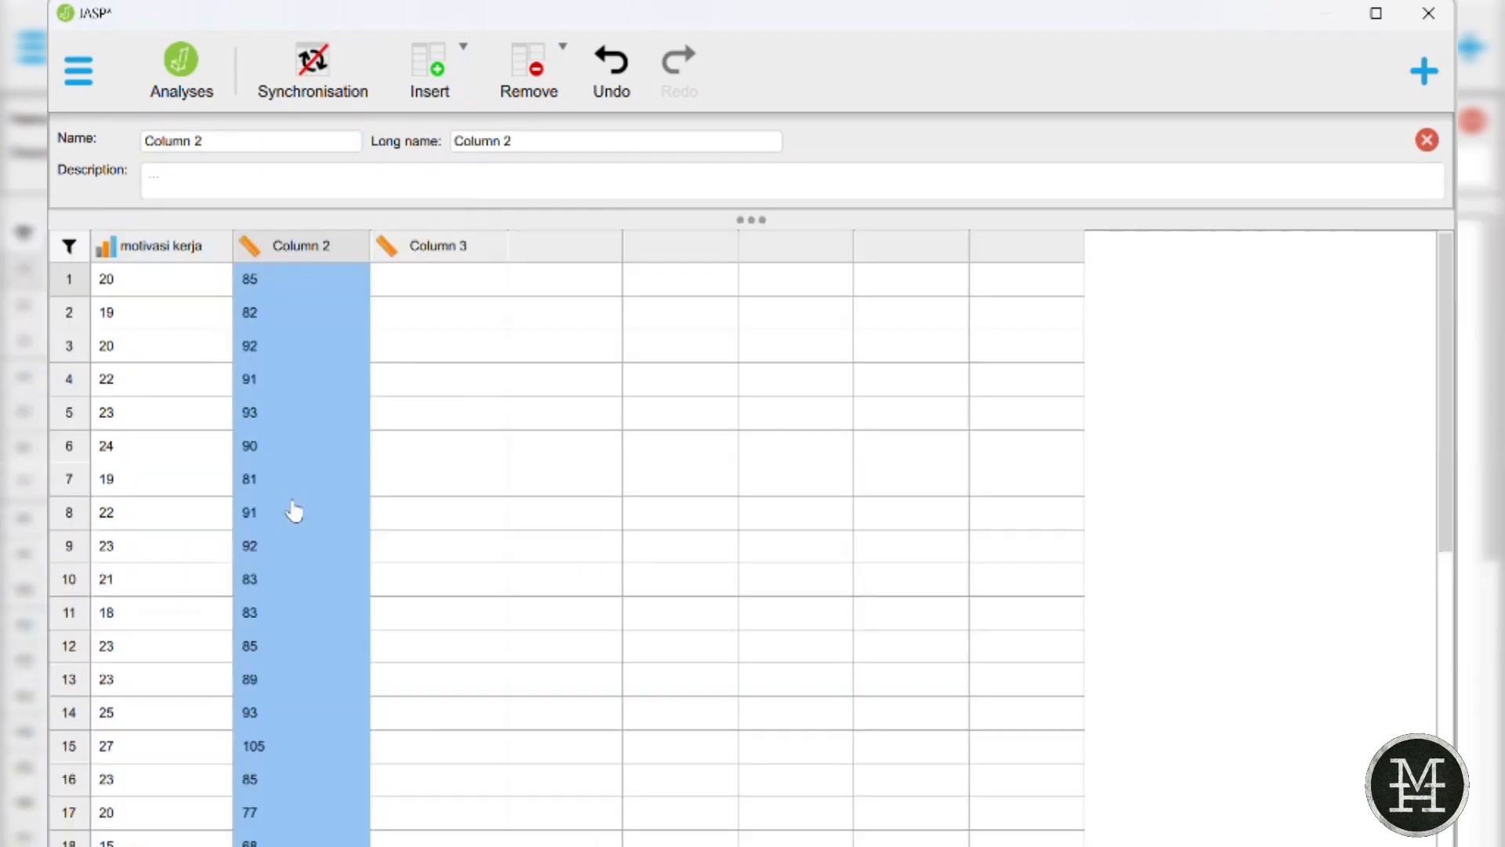
pyautogui.click(225, 135)
pyautogui.write('prestas')
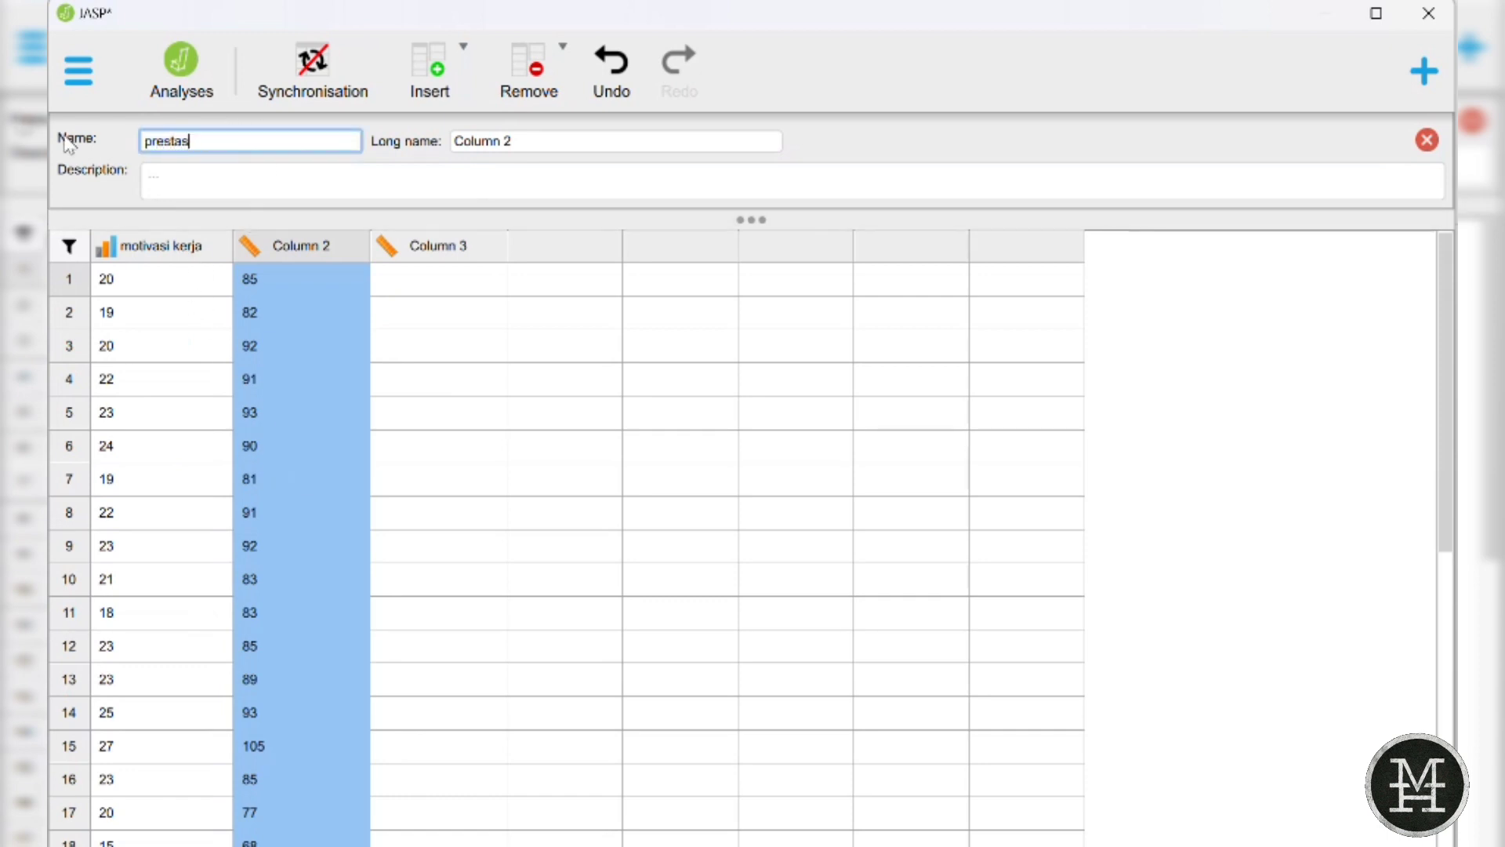
pyautogui.write('i kerja')
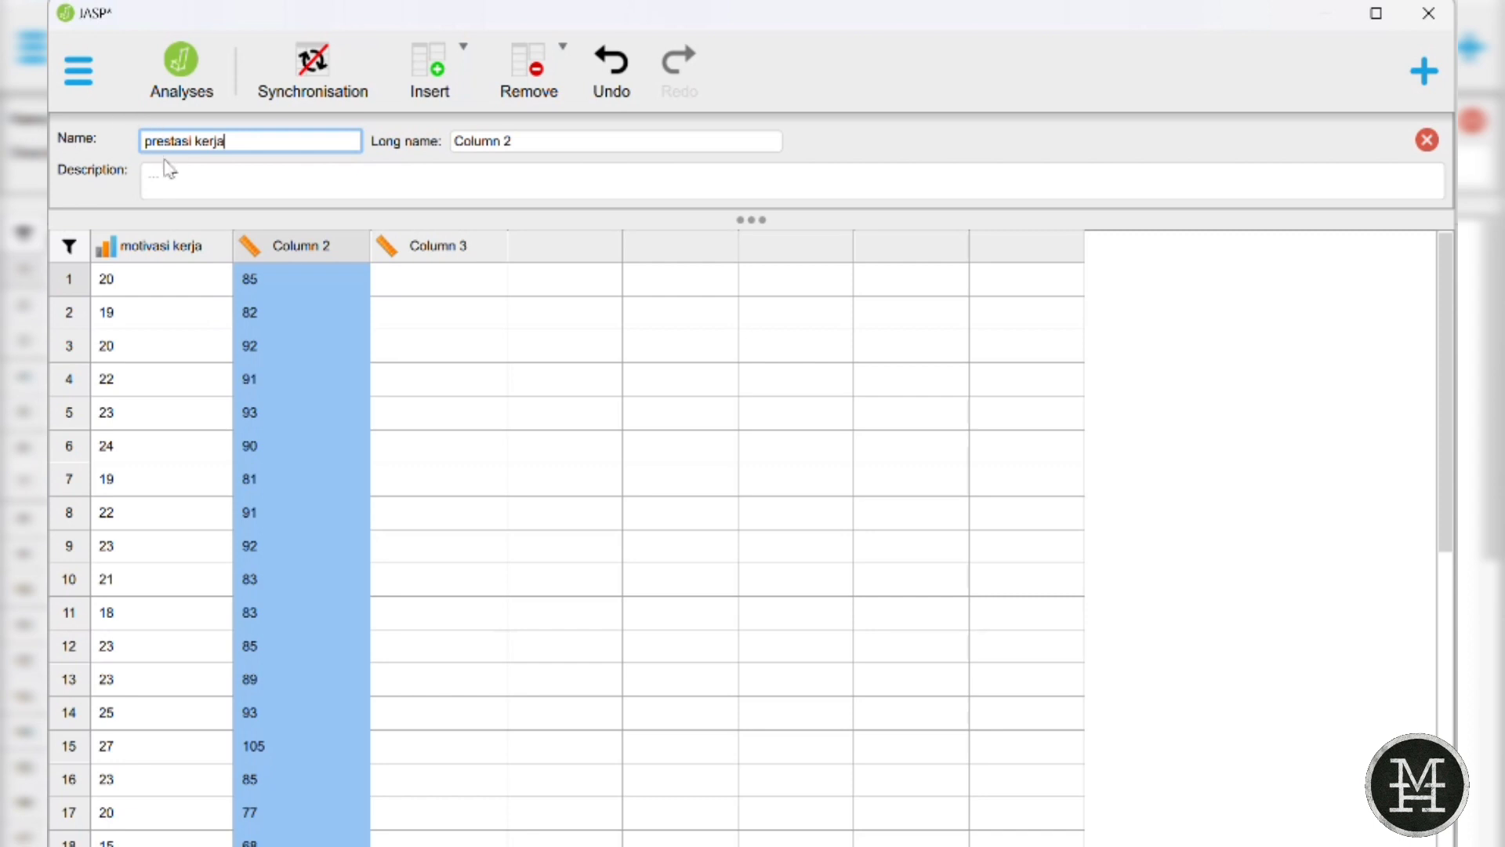
pyautogui.click(171, 186)
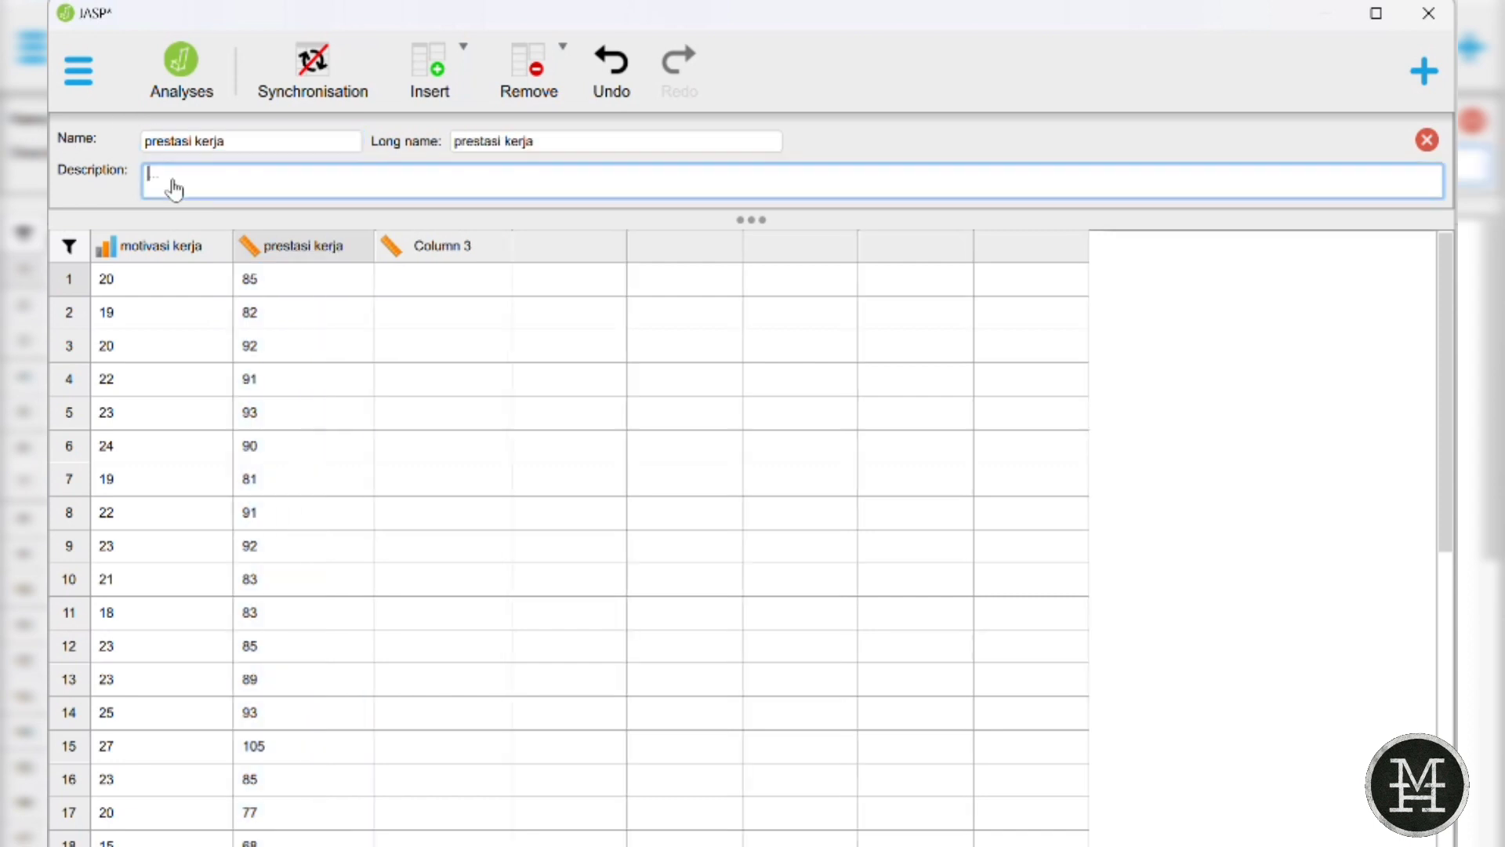
# - Change the motivasi kerja variable's measurement type to Scale and close the variable settings
pyautogui.click(104, 251)
pyautogui.click(136, 274)
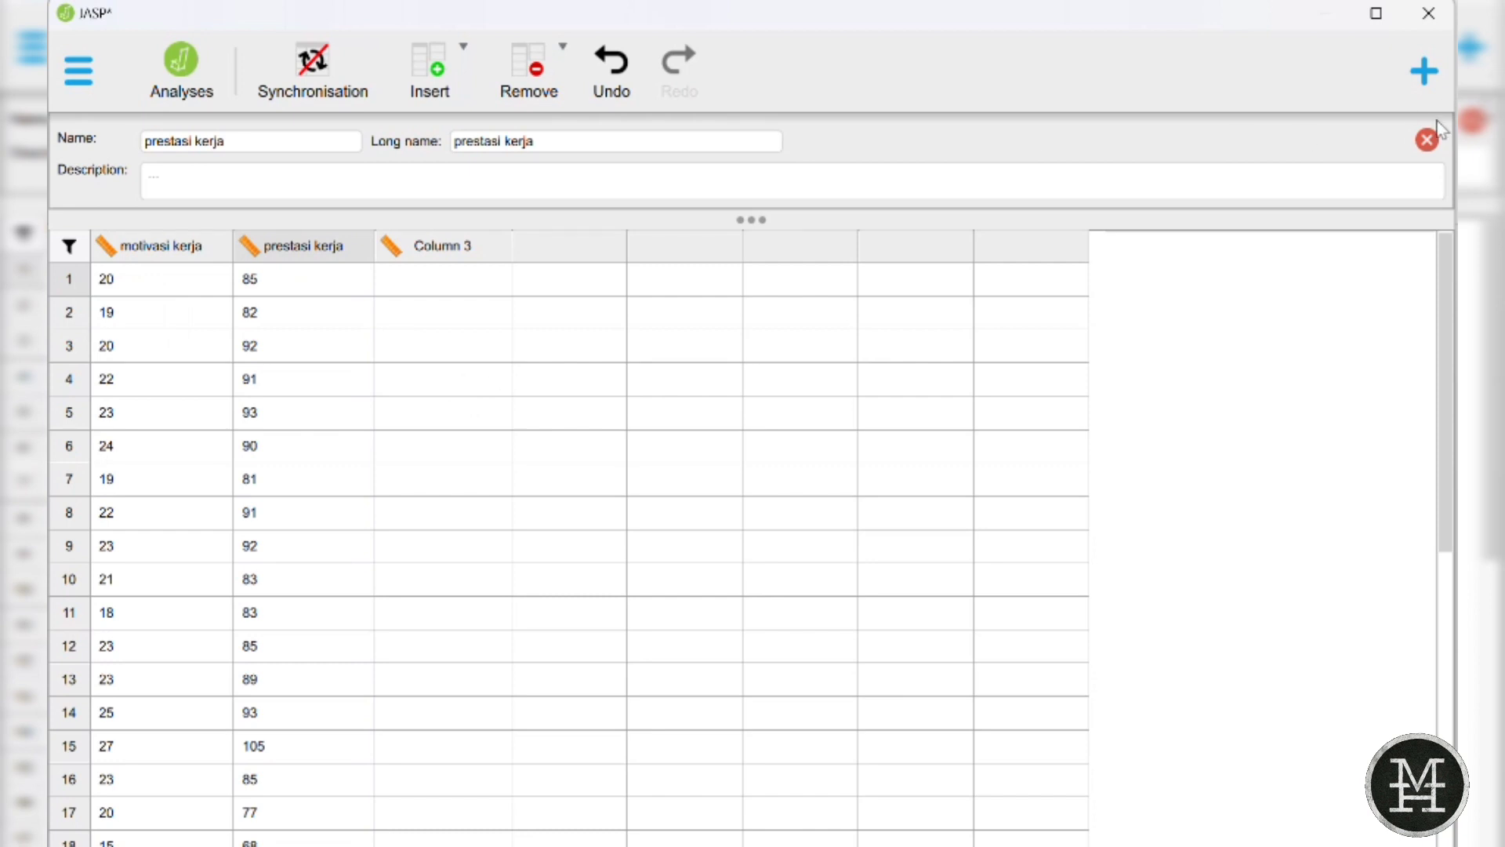
pyautogui.click(1427, 140)
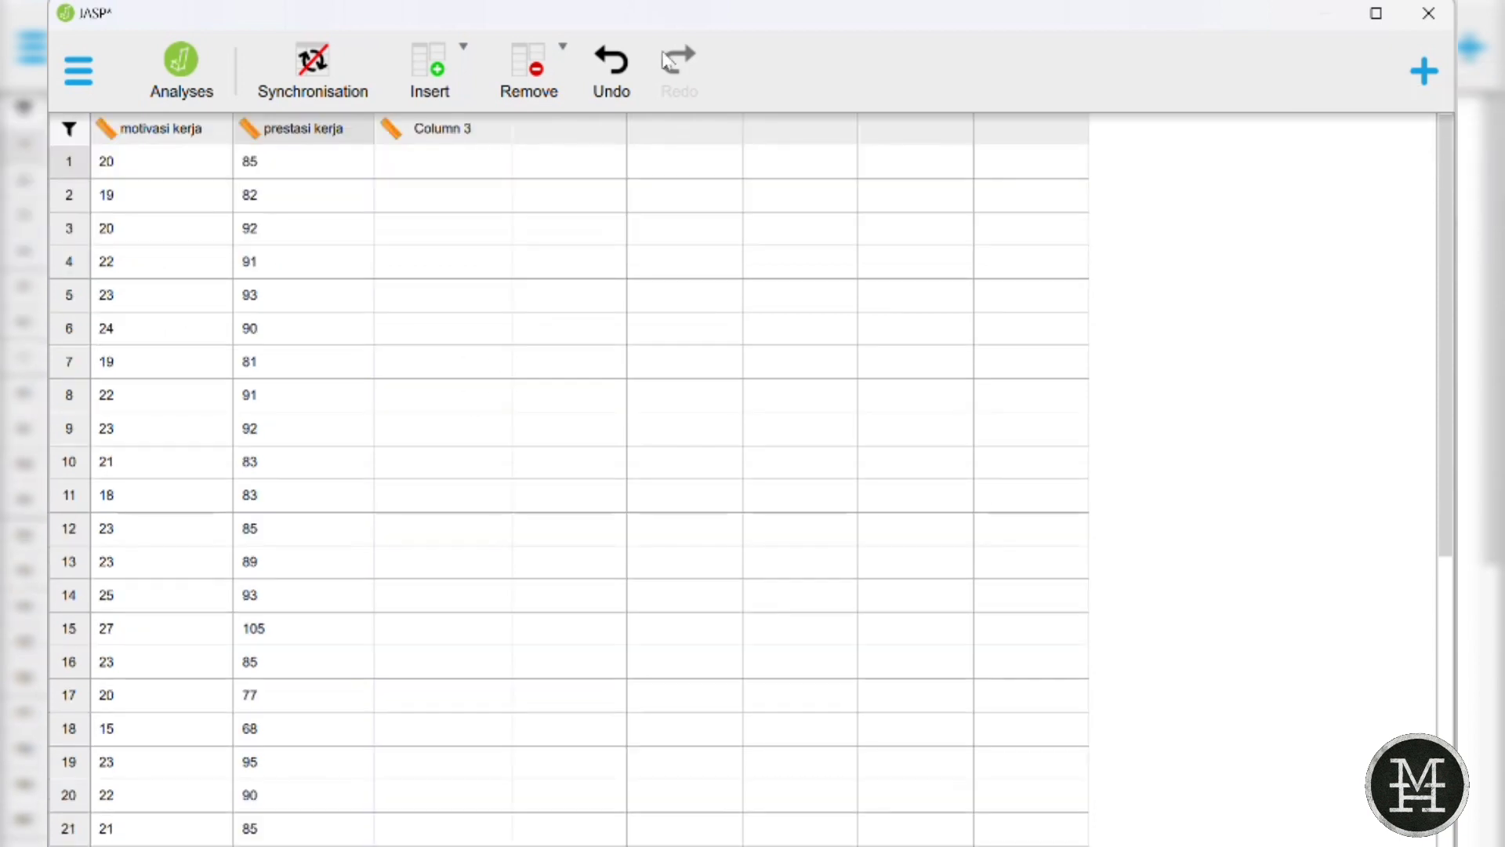
# - Start a classical Linear Regression analysis and assign prestasi kerja as the dependent variable
pyautogui.click(182, 82)
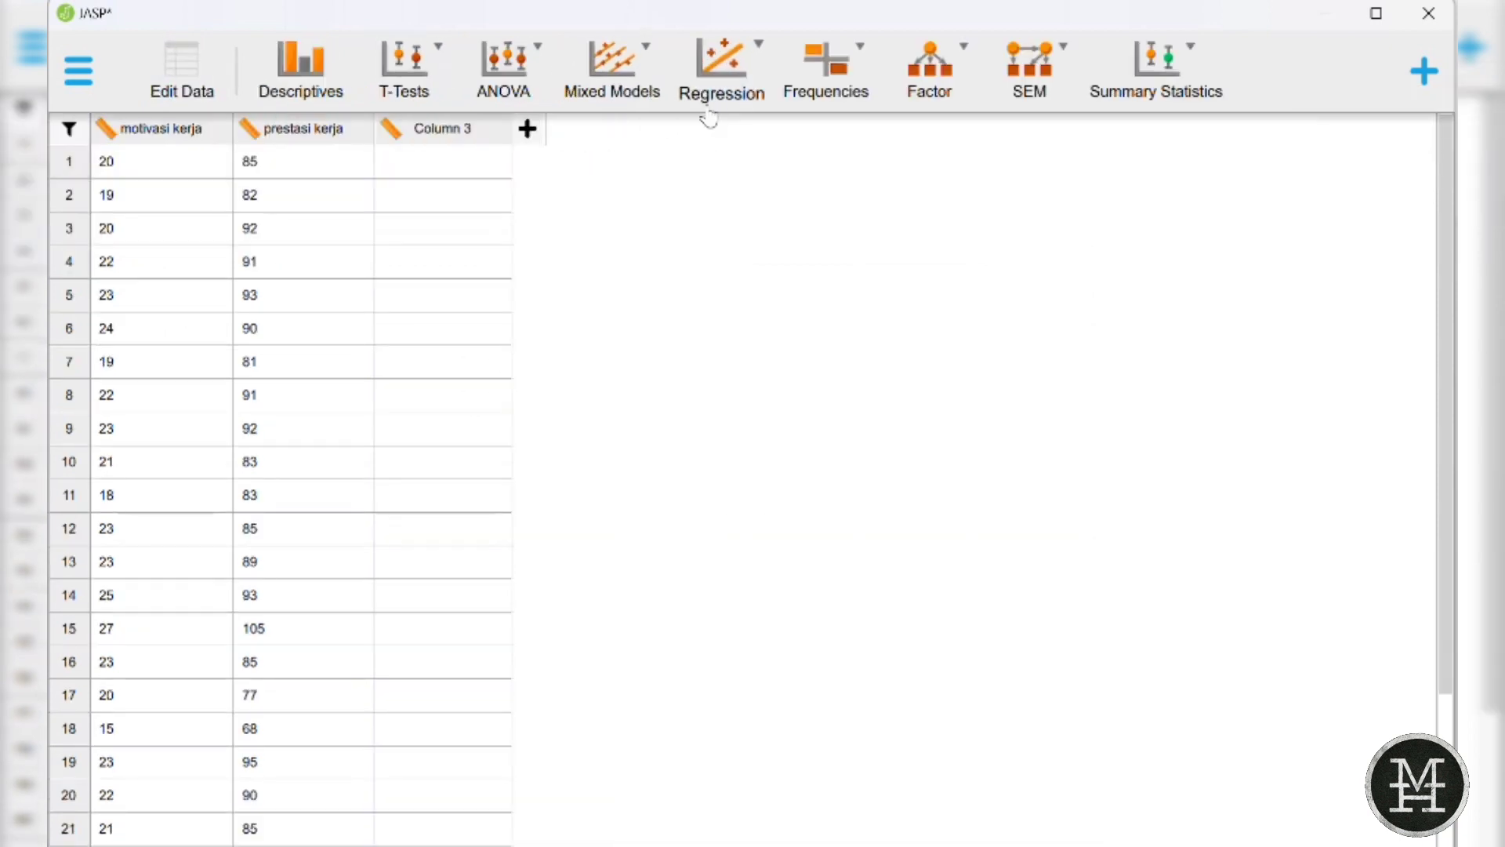
pyautogui.click(723, 88)
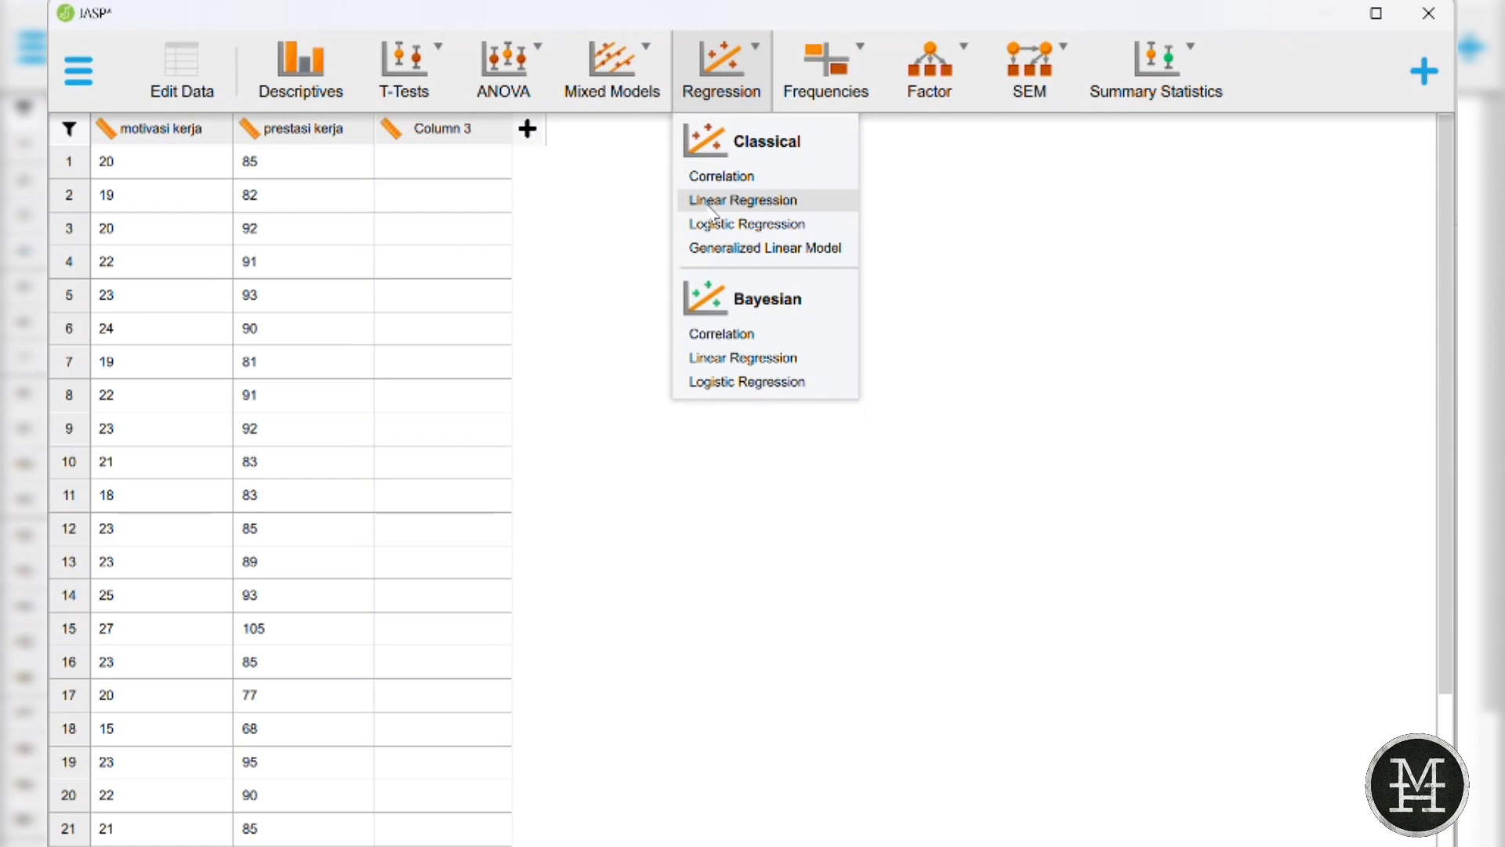
pyautogui.click(712, 200)
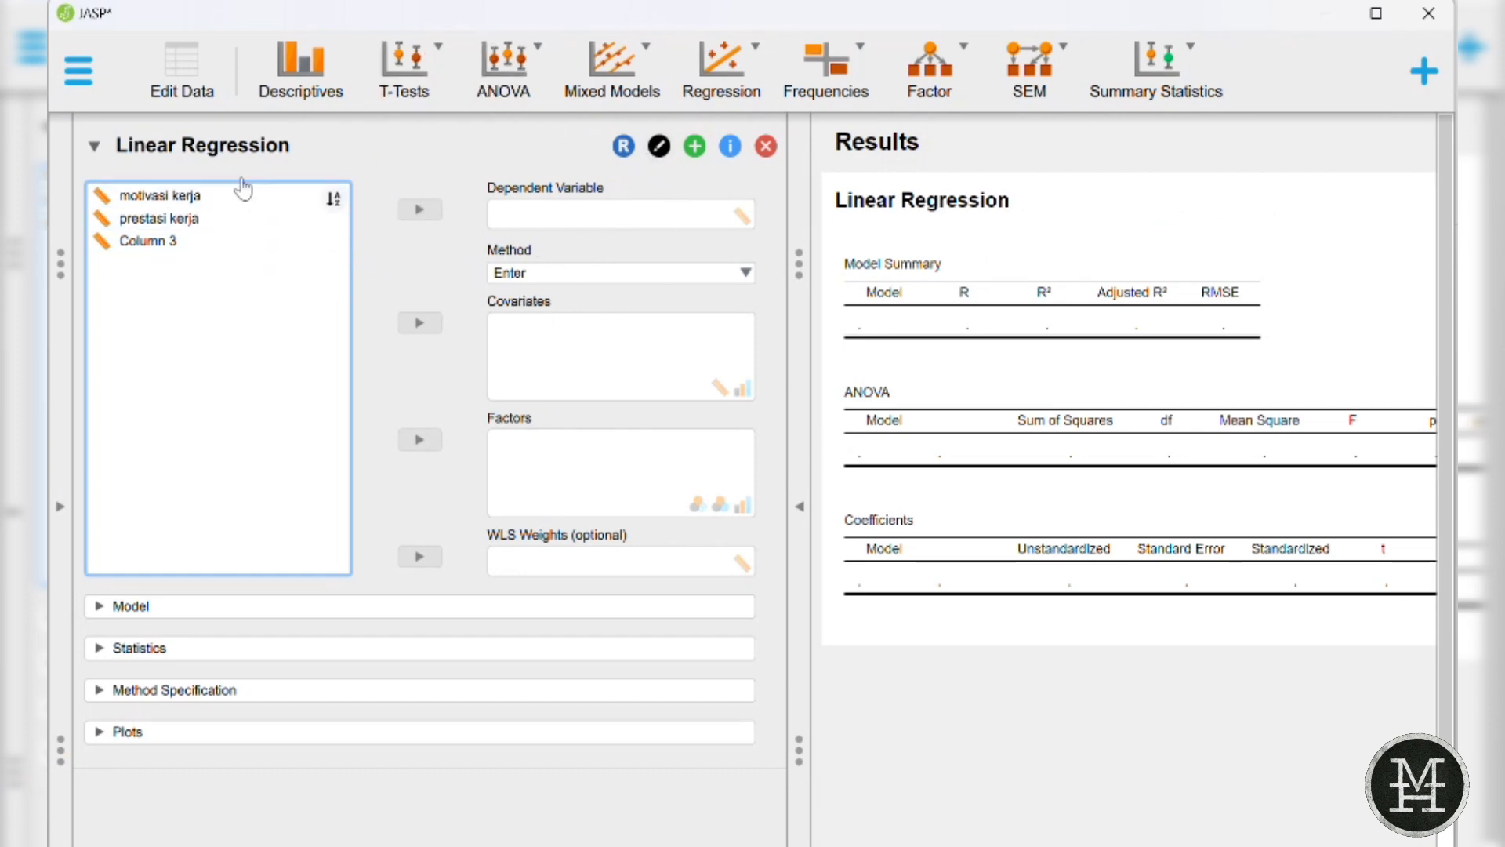
pyautogui.doubleClick(160, 220)
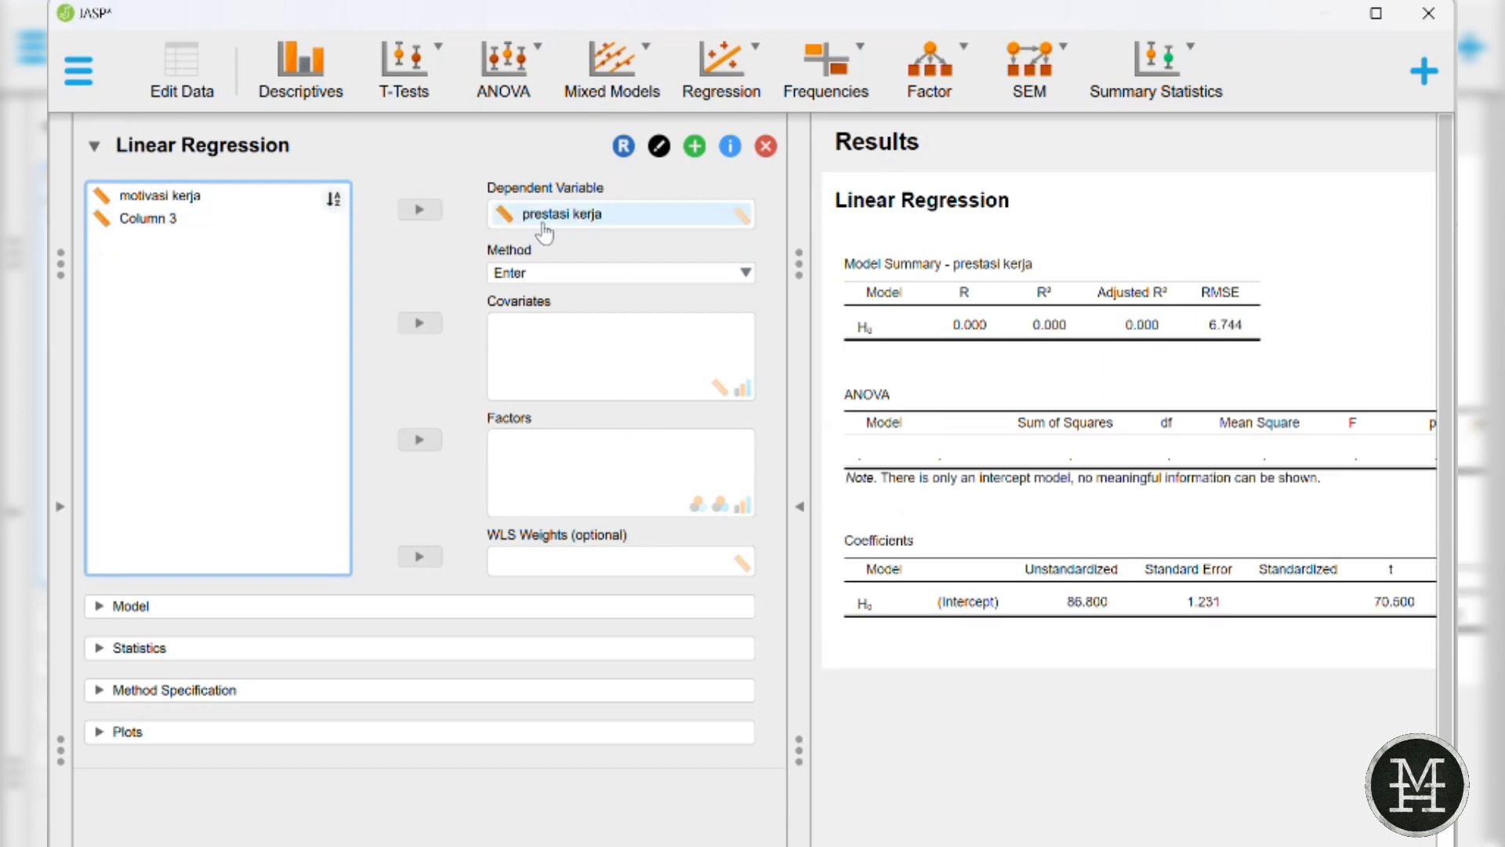
# - Assign motivasi kerja as a covariate in the linear regression and widen the results area to fit the full tables
pyautogui.click(229, 202)
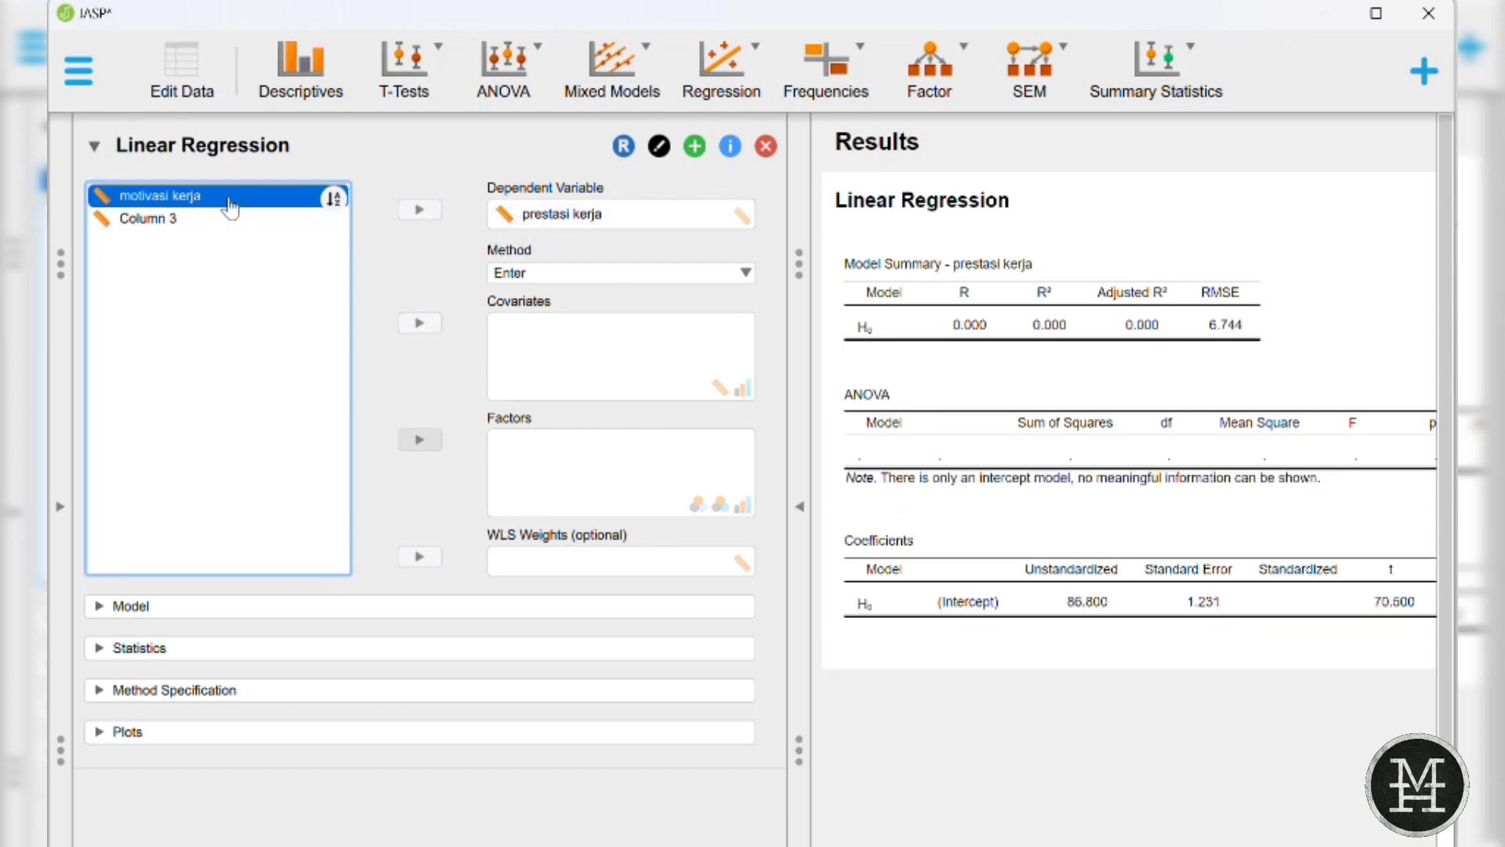
pyautogui.click(418, 323)
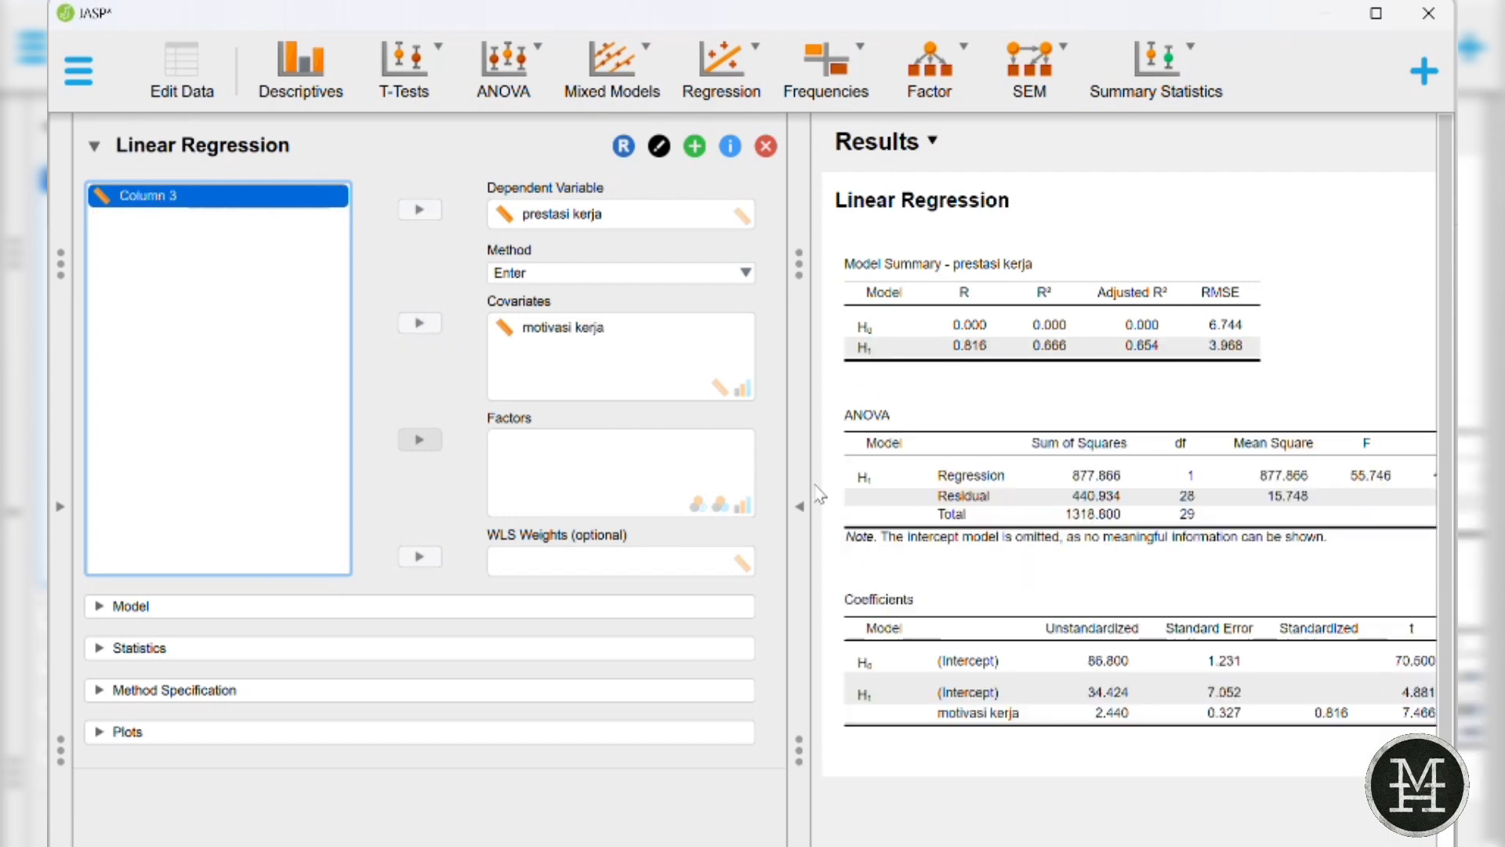
pyautogui.moveTo(811, 483); pyautogui.dragTo(697, 497)
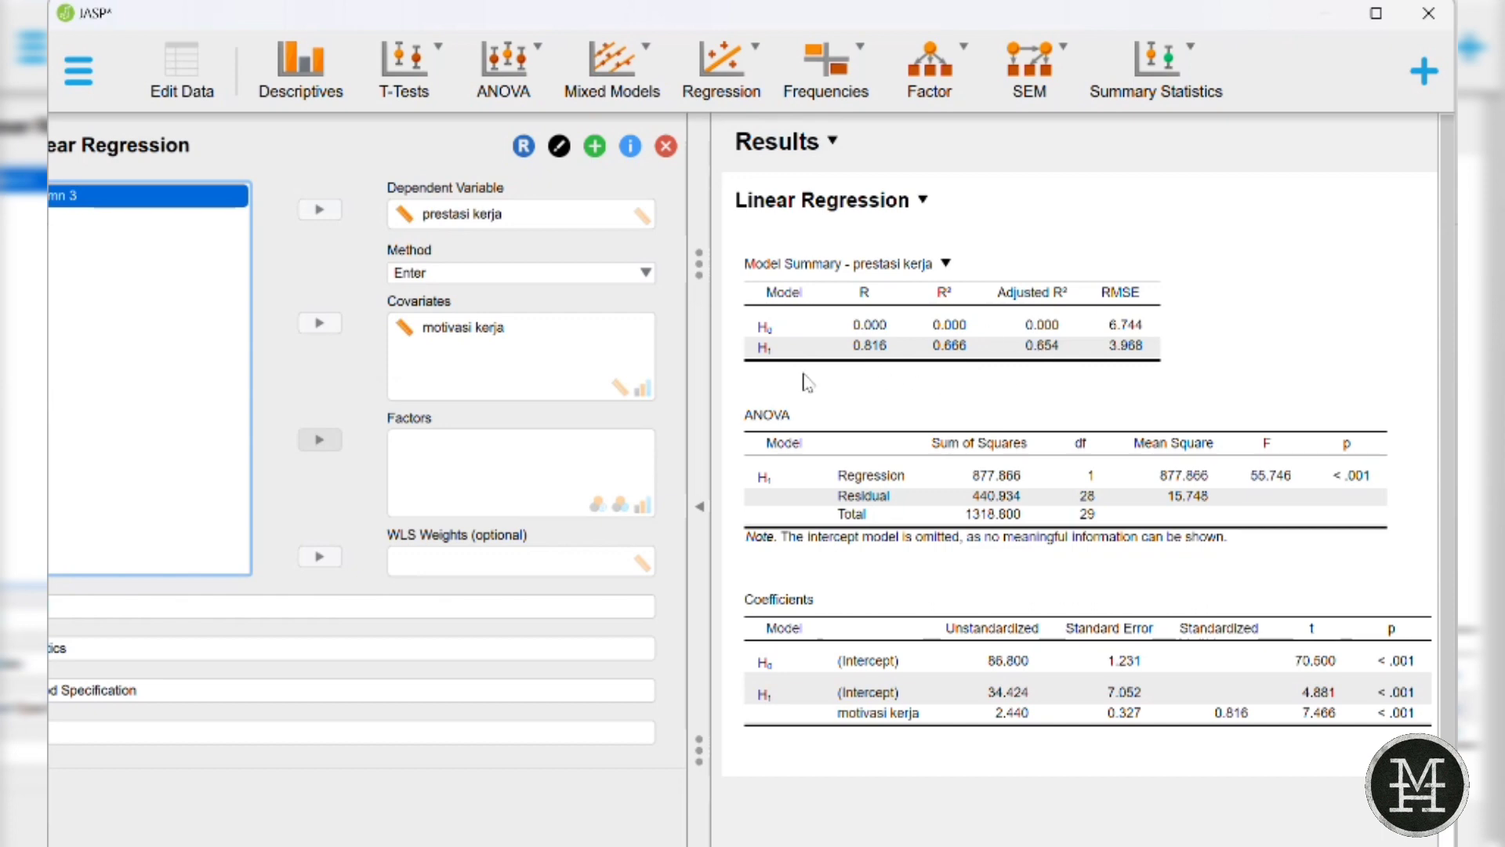
# - Switch to the Word document and add an unbulleted "Jawab:" line under the first question about DV and IV
pyautogui.press('super+Tab')
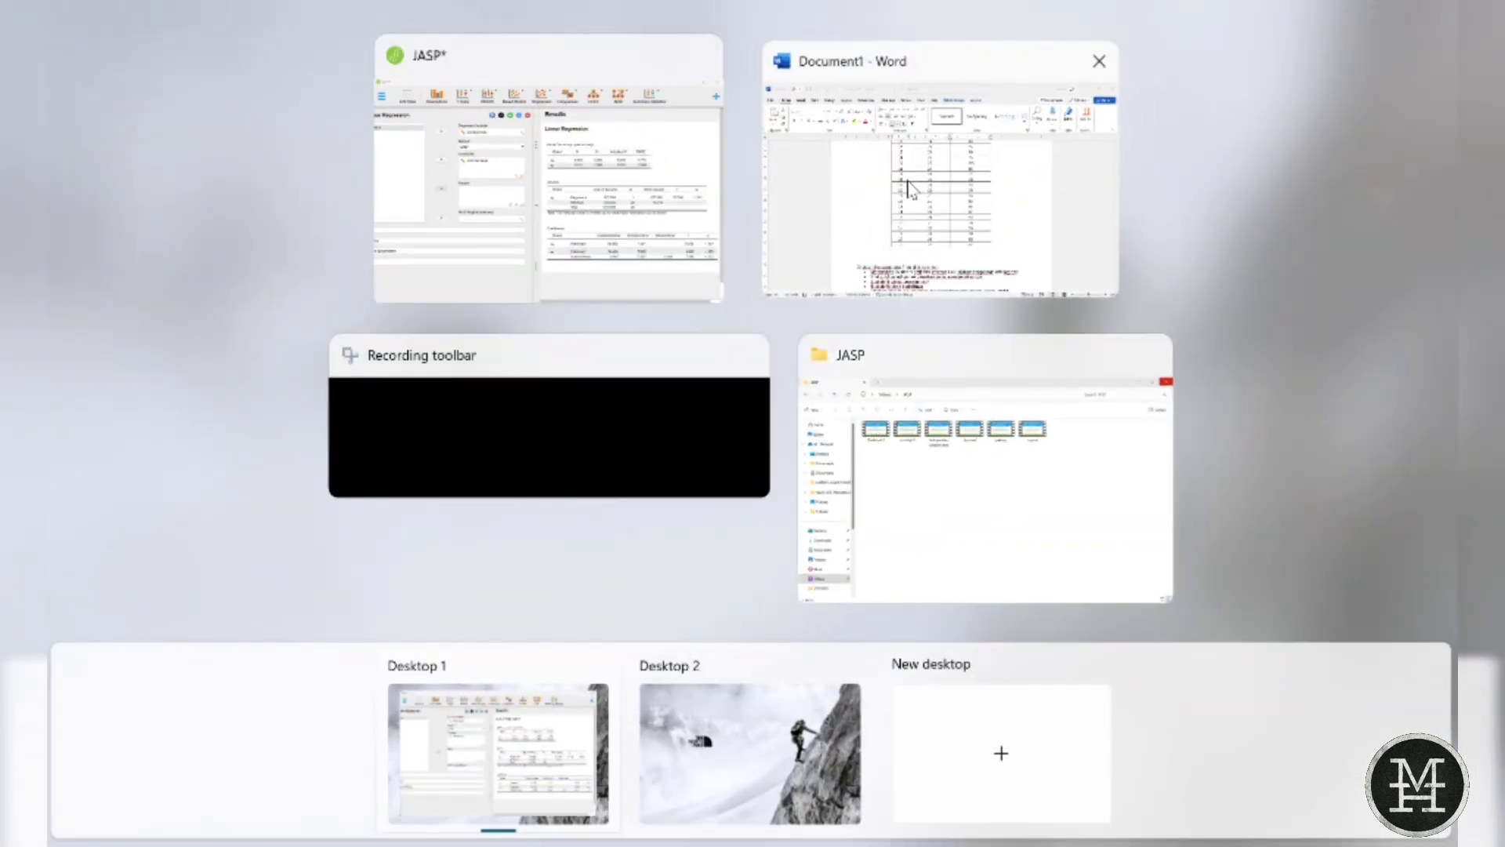
pyautogui.click(908, 187)
pyautogui.scroll(-3, 662, 658)
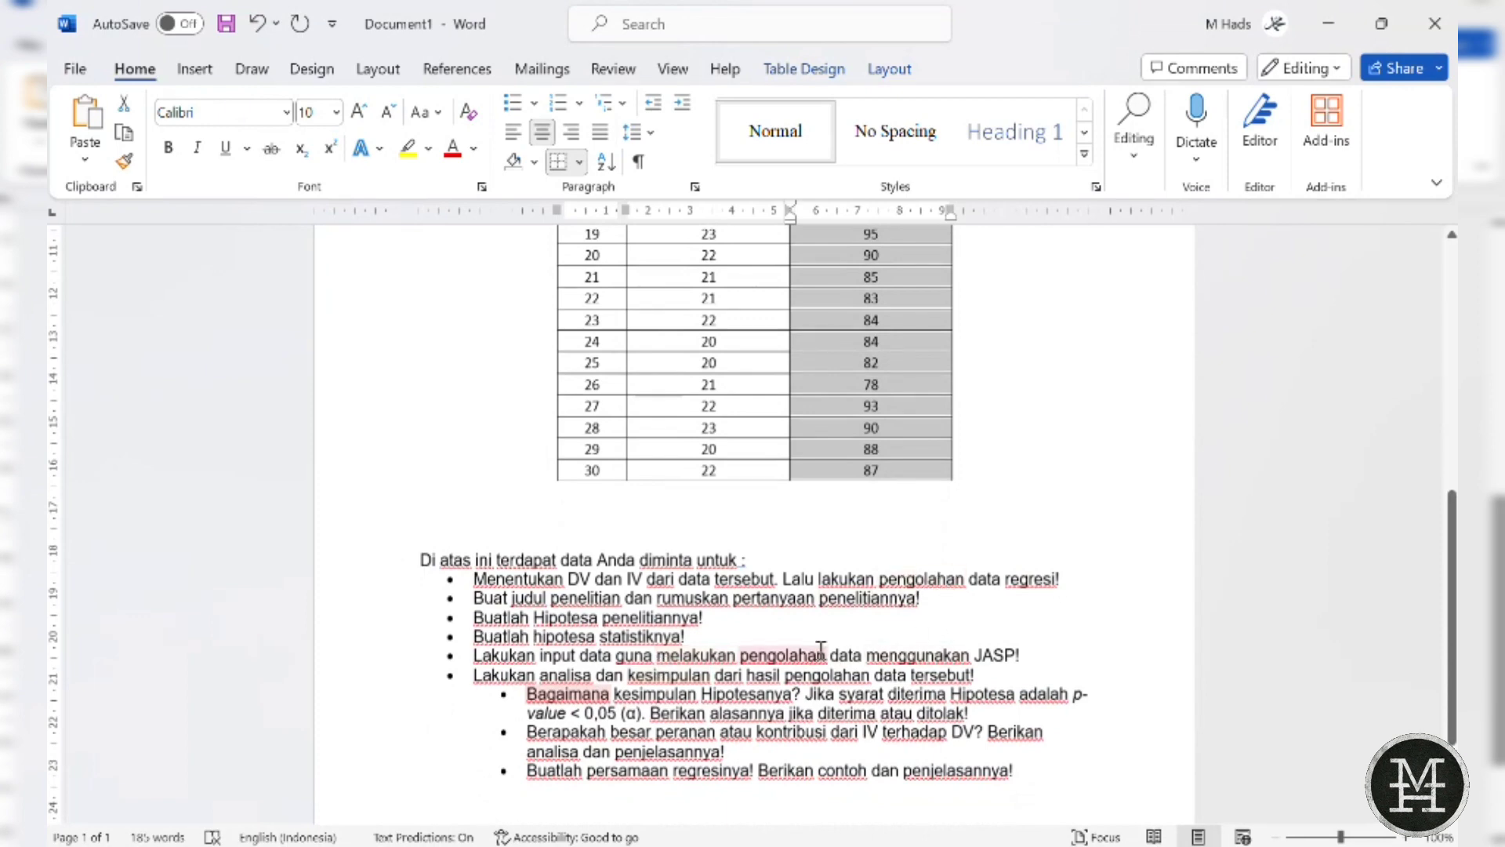
pyautogui.click(1068, 575)
pyautogui.press('Return')
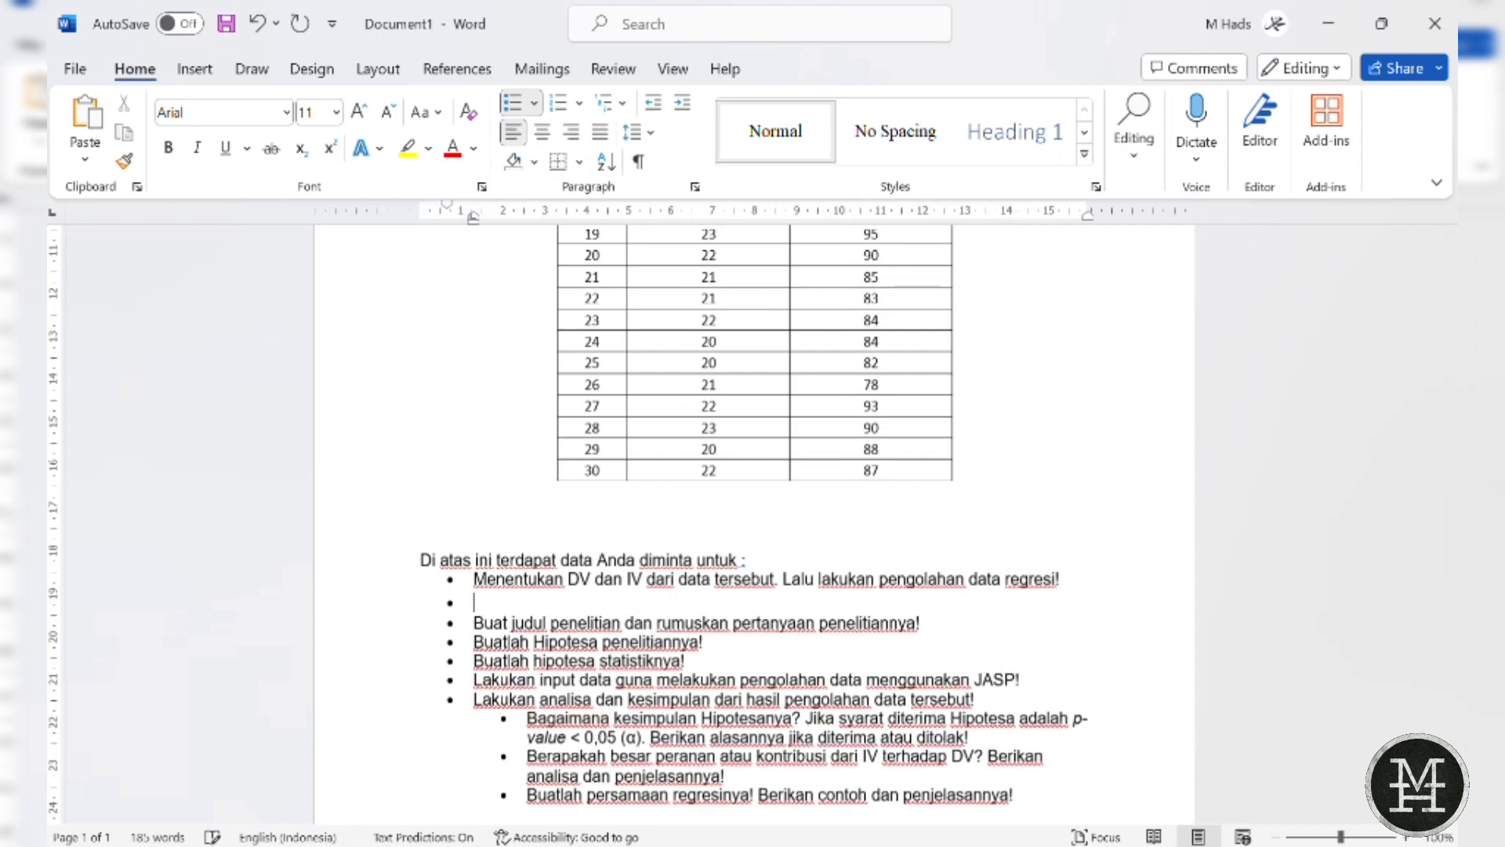
pyautogui.press('BackSpace')
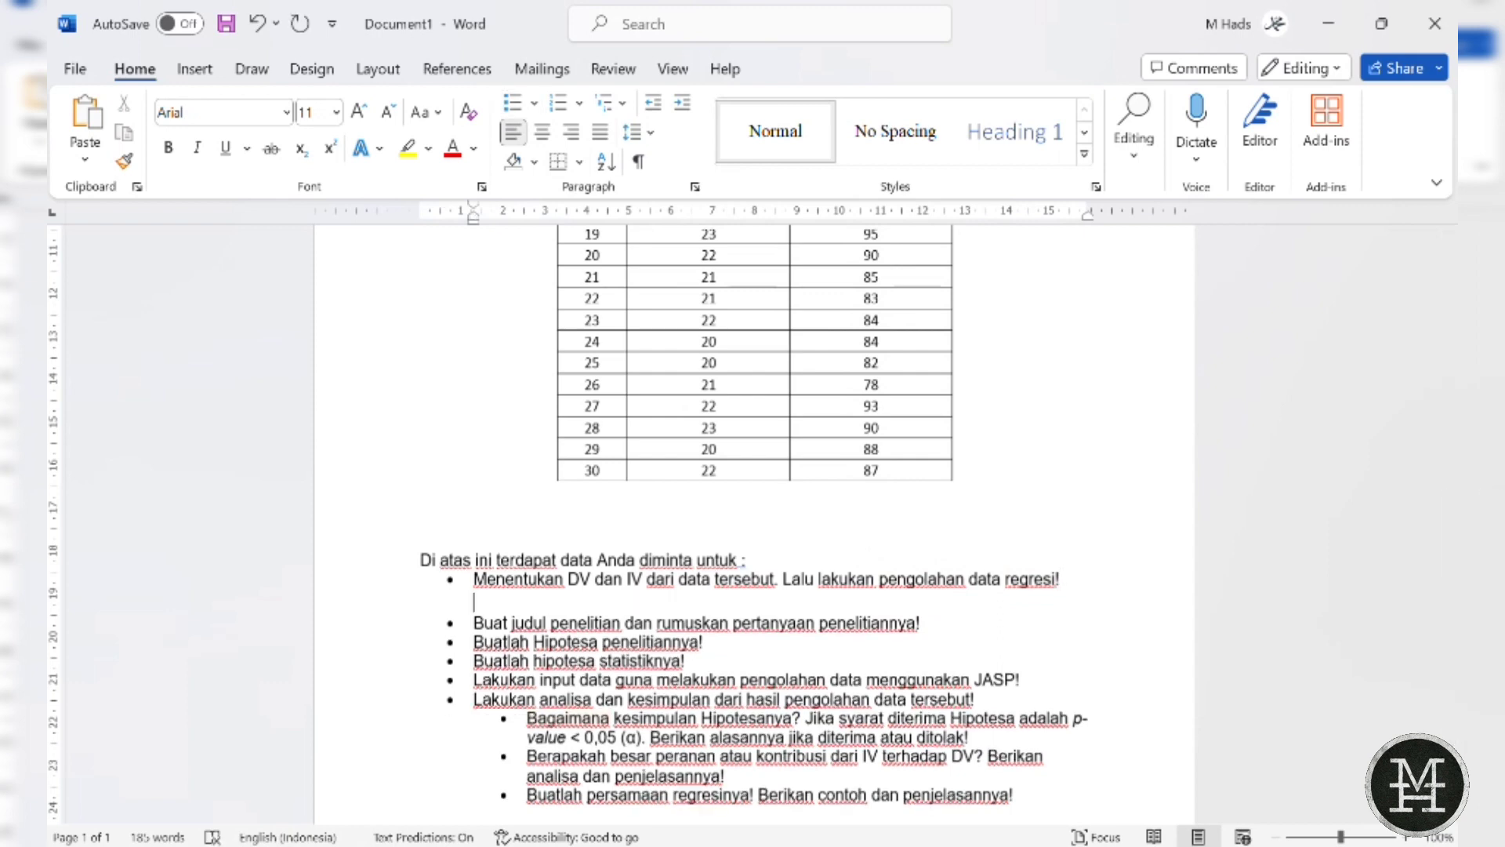
pyautogui.write('Jawab:')
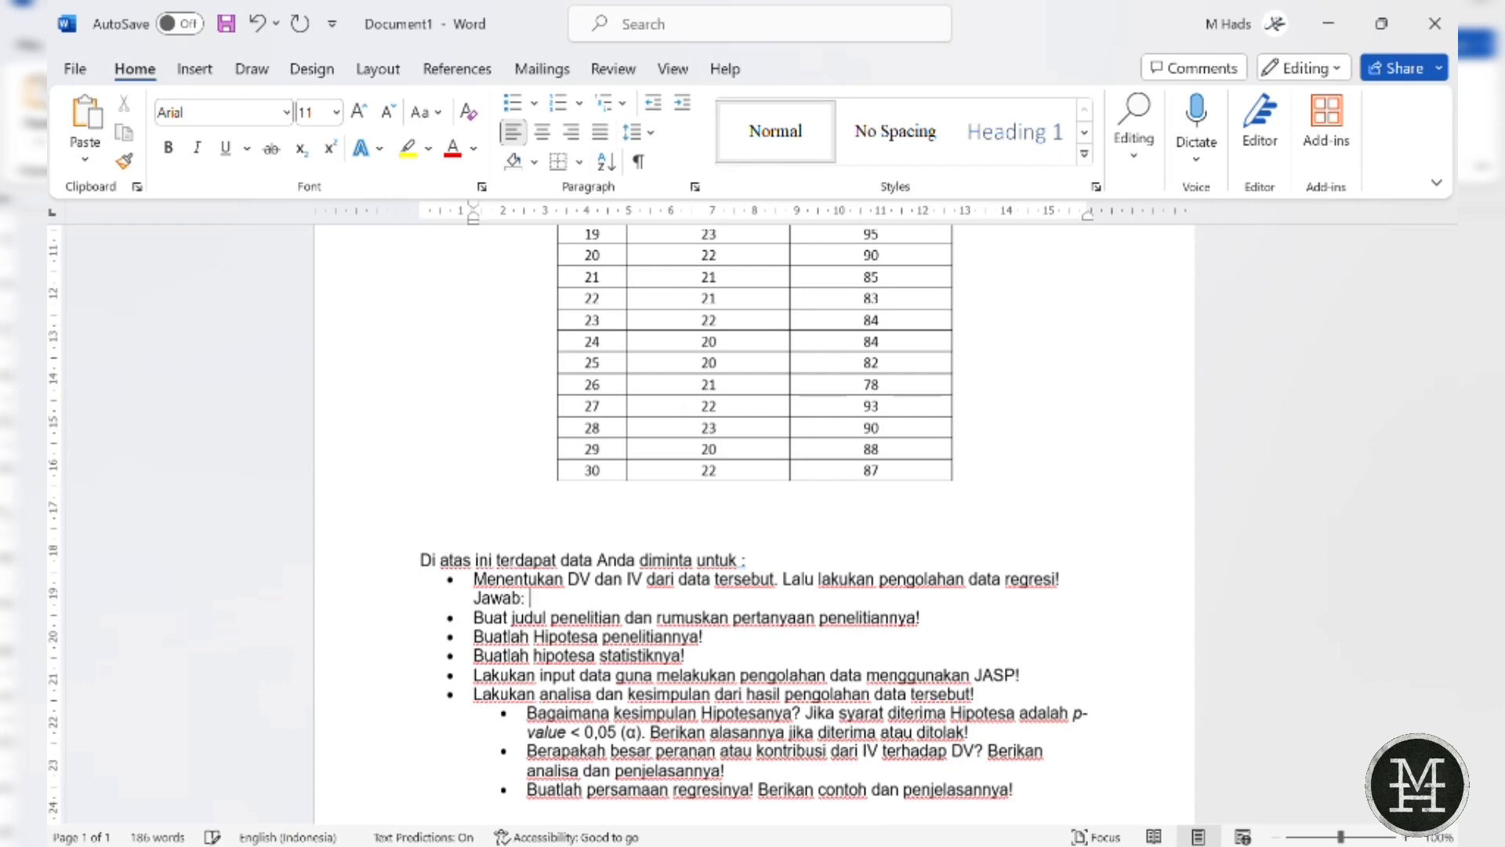
# - Answer the first question with "DV: prestasi kerja" and "IV: motivasi kerja" on separate lines, followed by an empty line
pyautogui.click(631, 32)
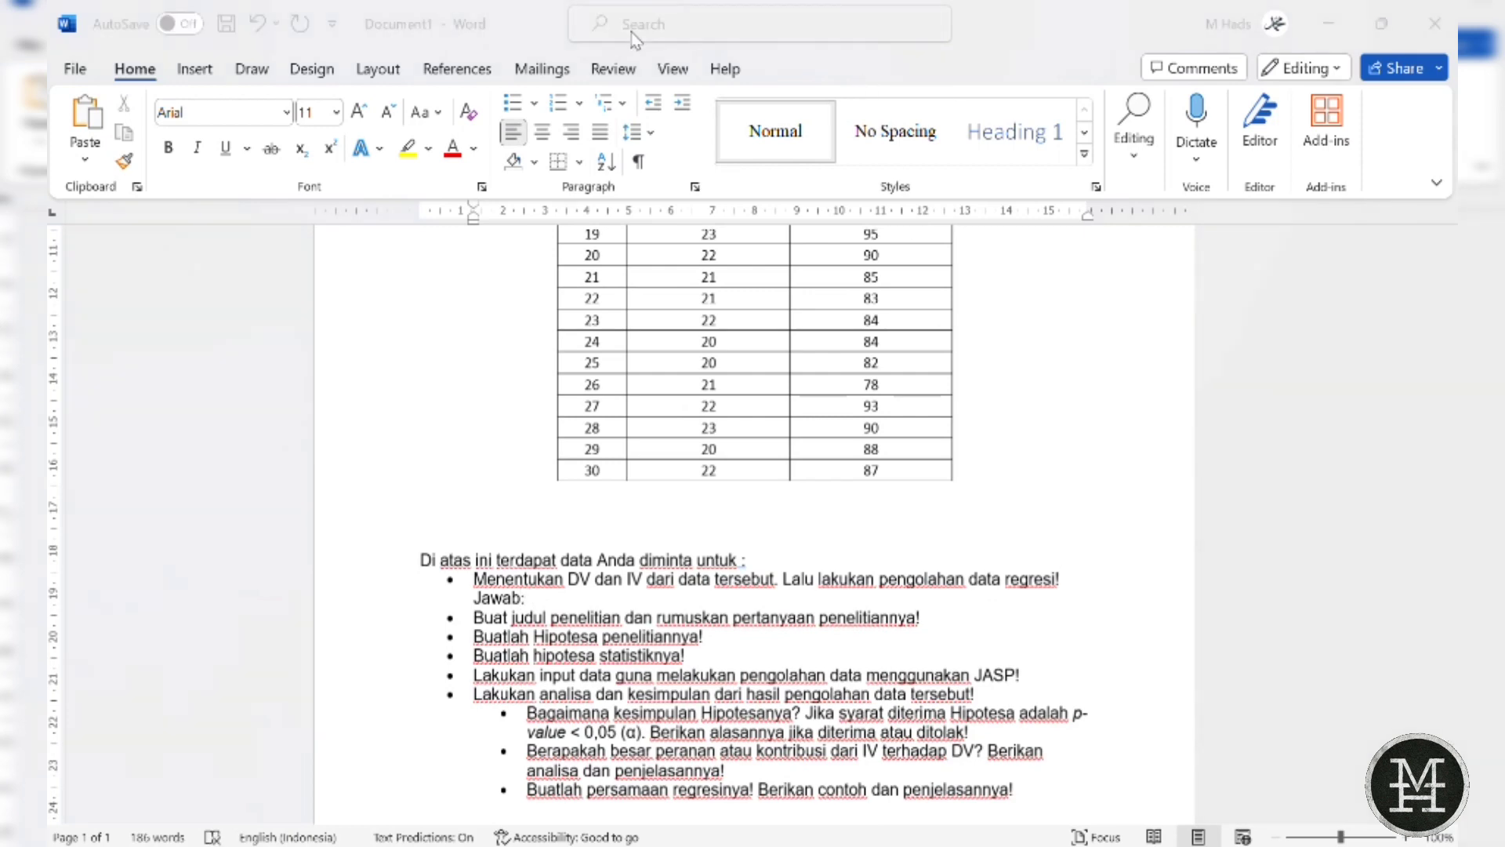
pyautogui.click(555, 608)
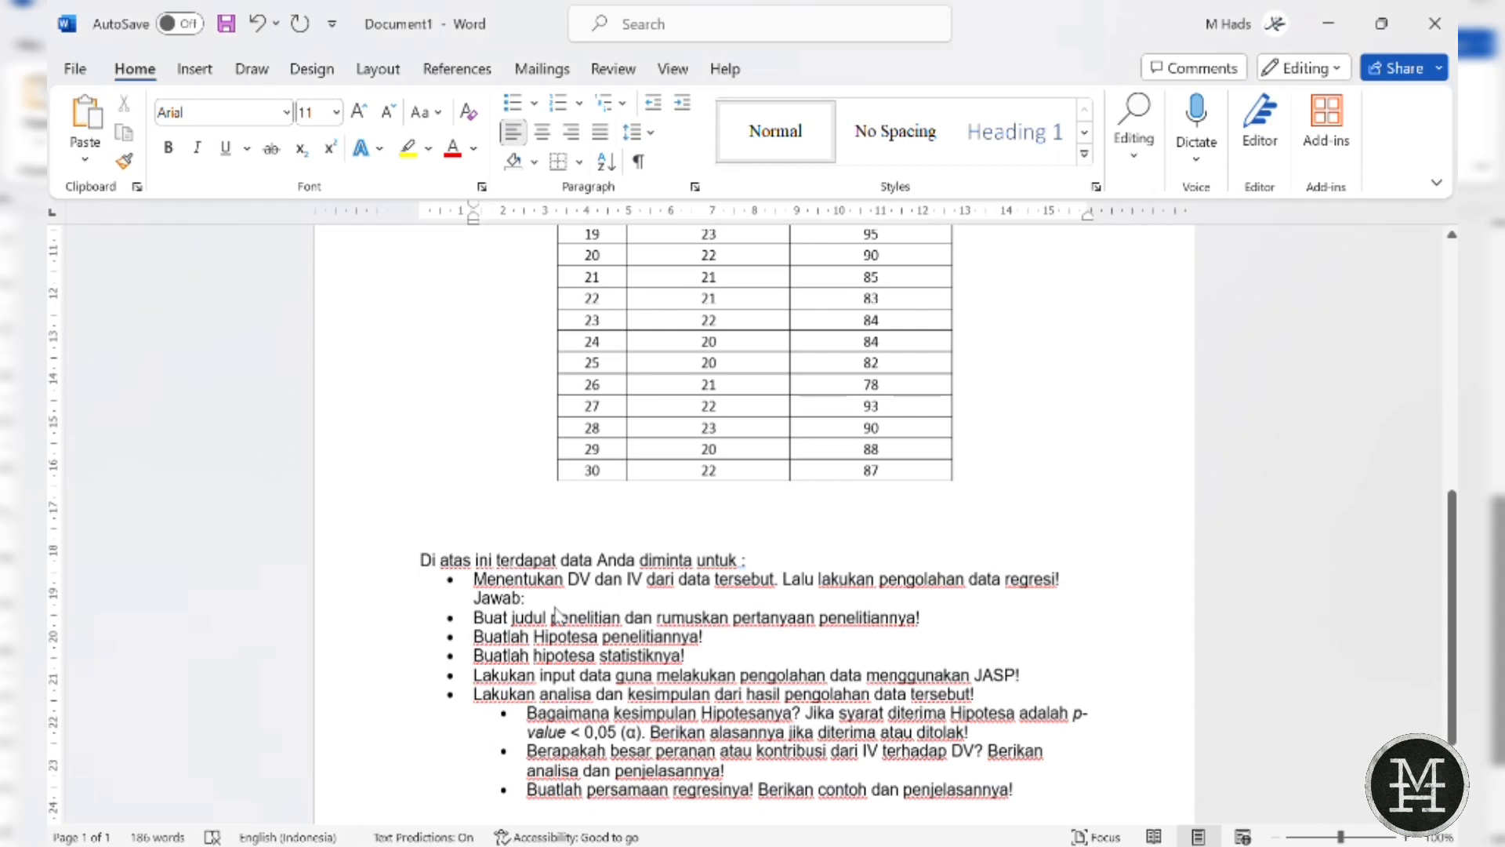
pyautogui.write('DV=prestasi kerja')
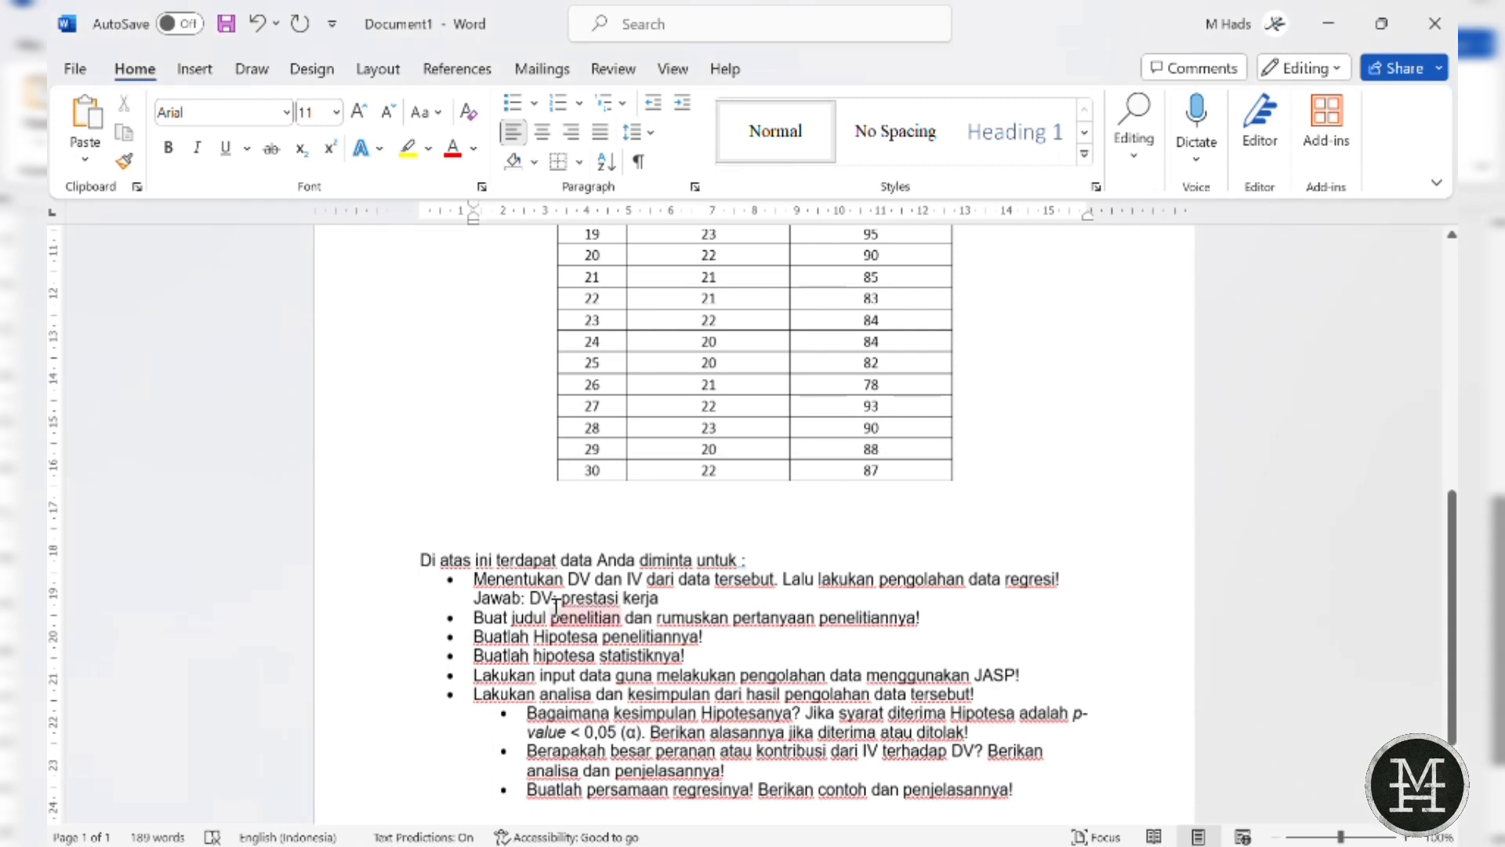
pyautogui.press('Return')
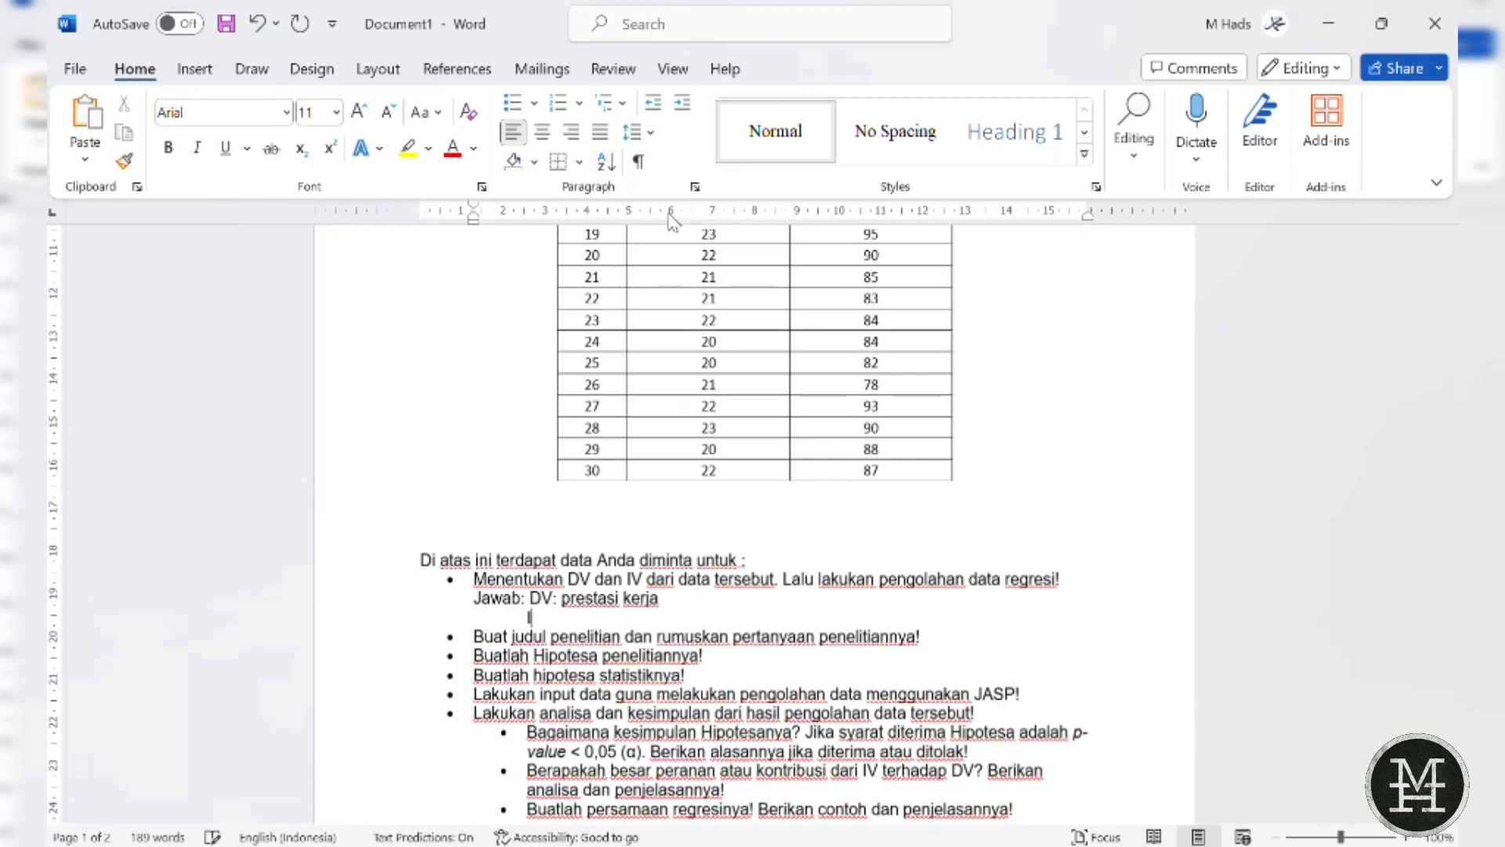
pyautogui.write('IV: motivasi ke')
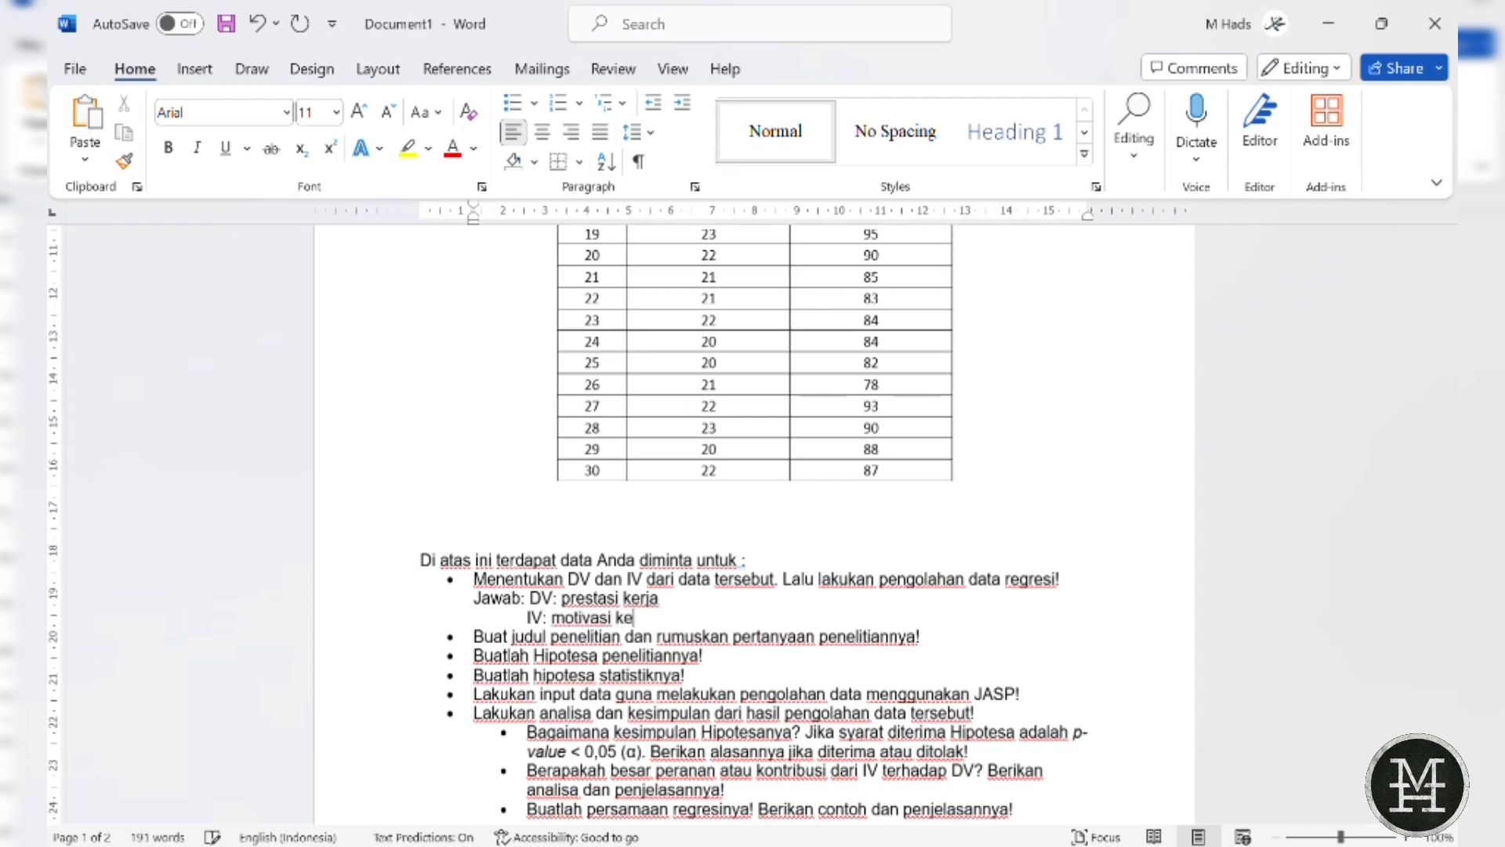
pyautogui.write('rja')
pyautogui.press('Return')
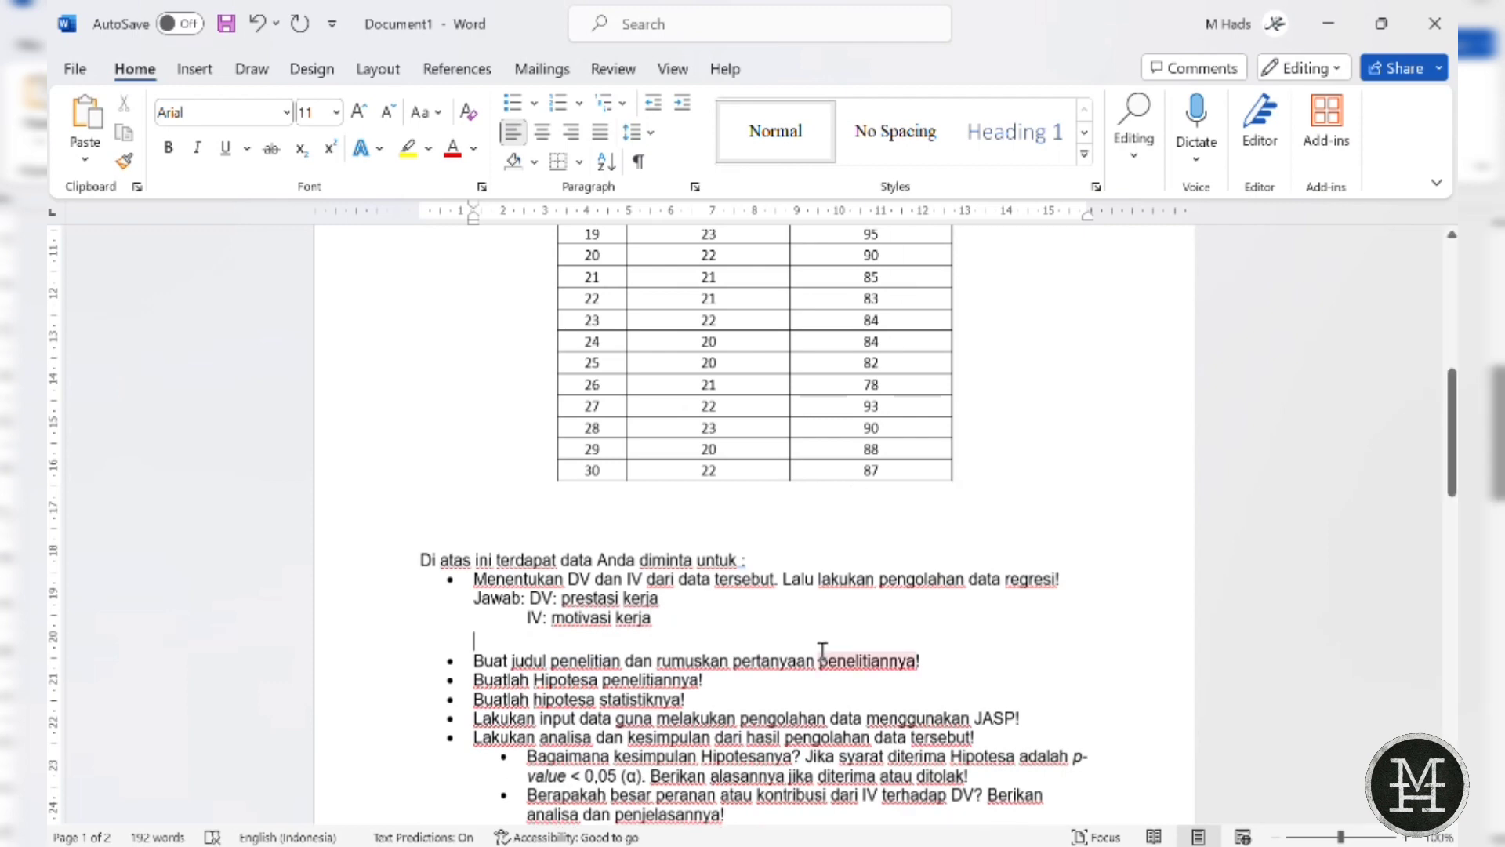
# - Add an unbulleted "Jawab:" line and an empty line below the question about the research title and research question
pyautogui.scroll(-2, 823, 651)
pyautogui.click(962, 562)
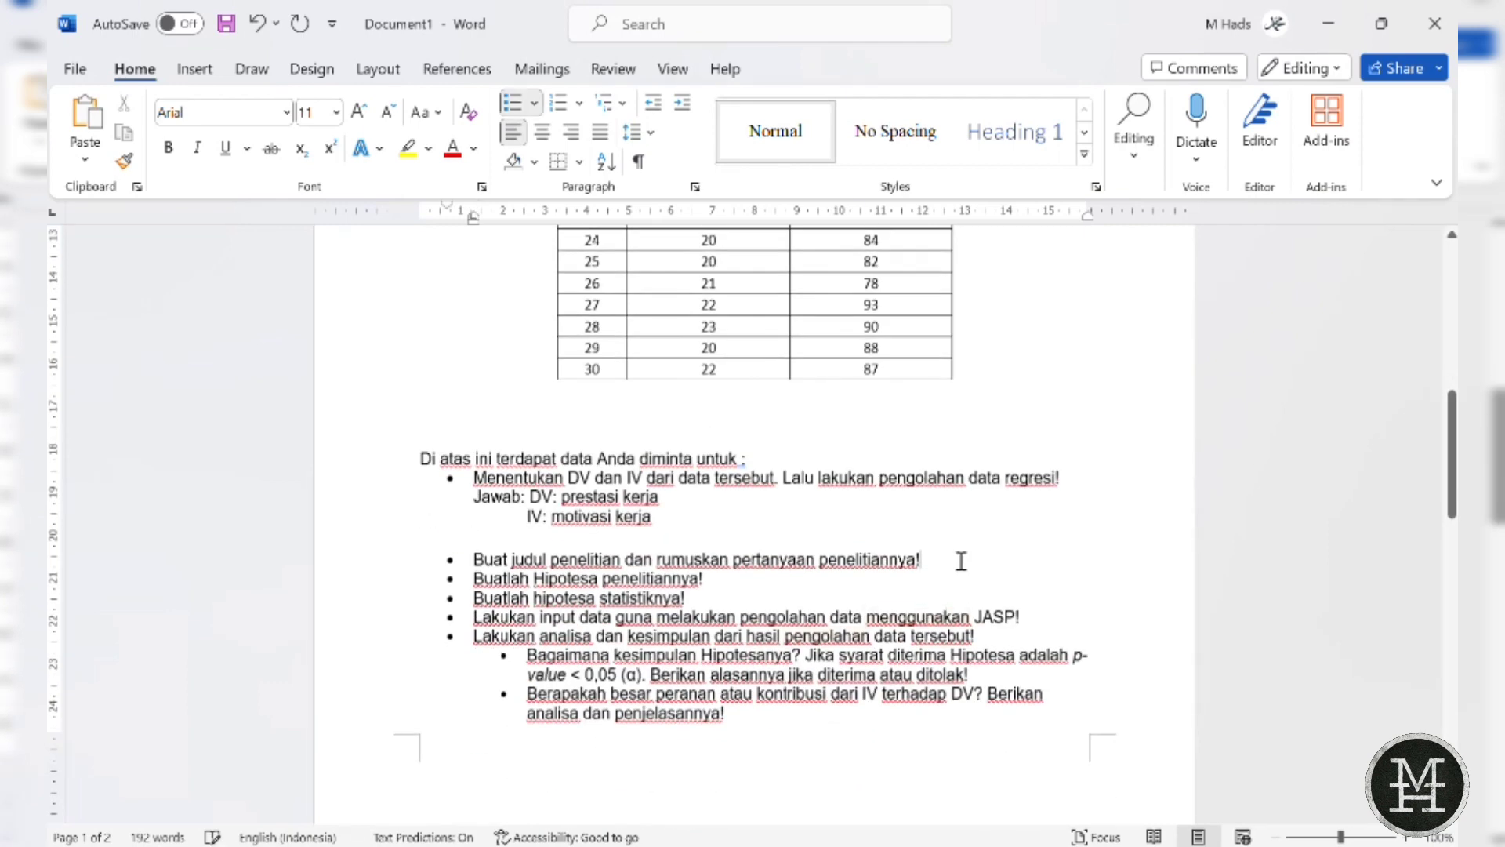
pyautogui.press('Return')
pyautogui.press('BackSpace')
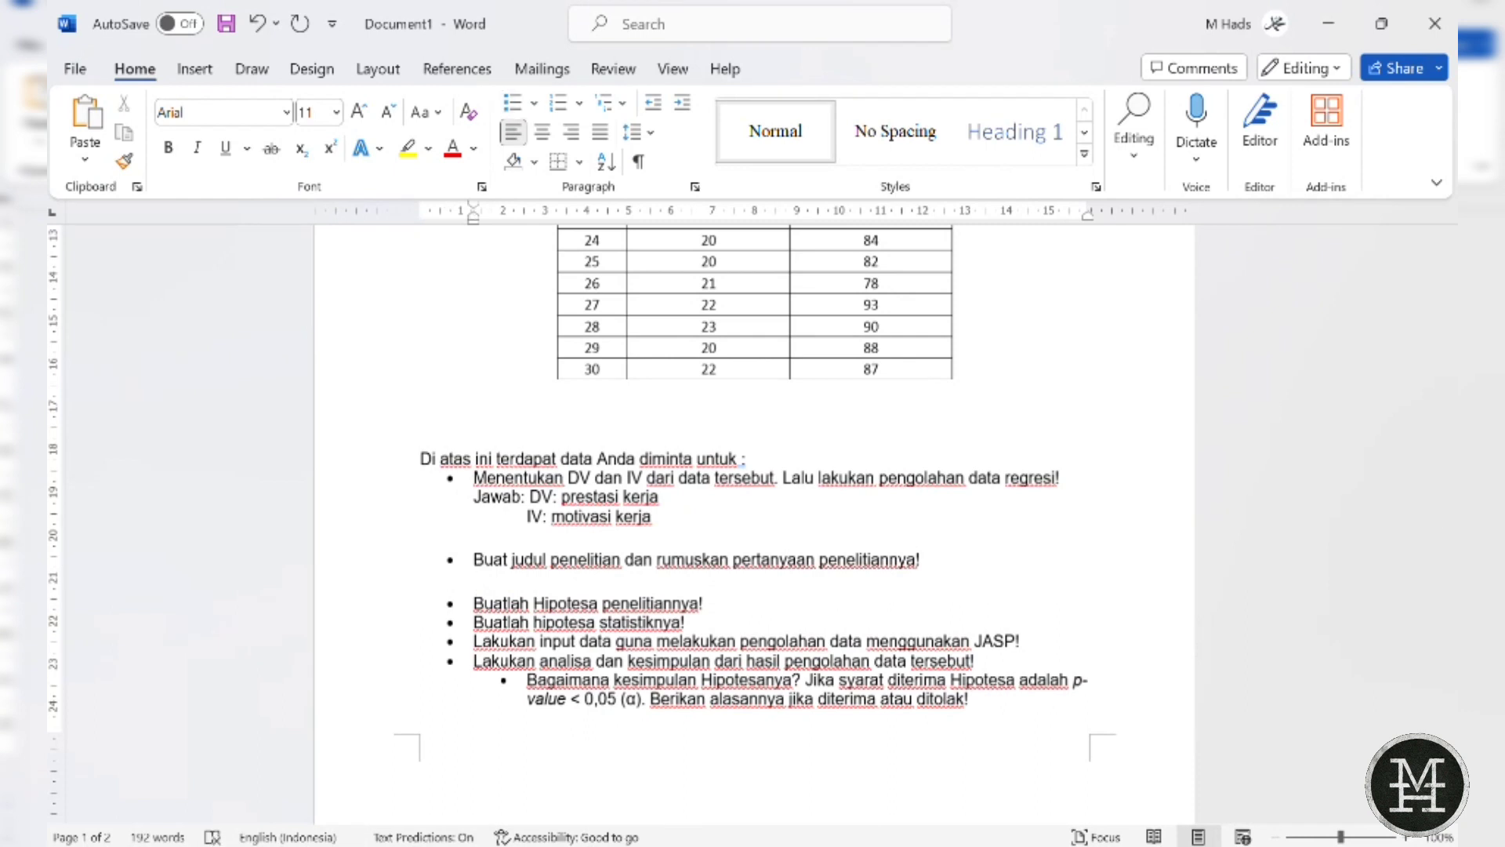
pyautogui.press('Return')
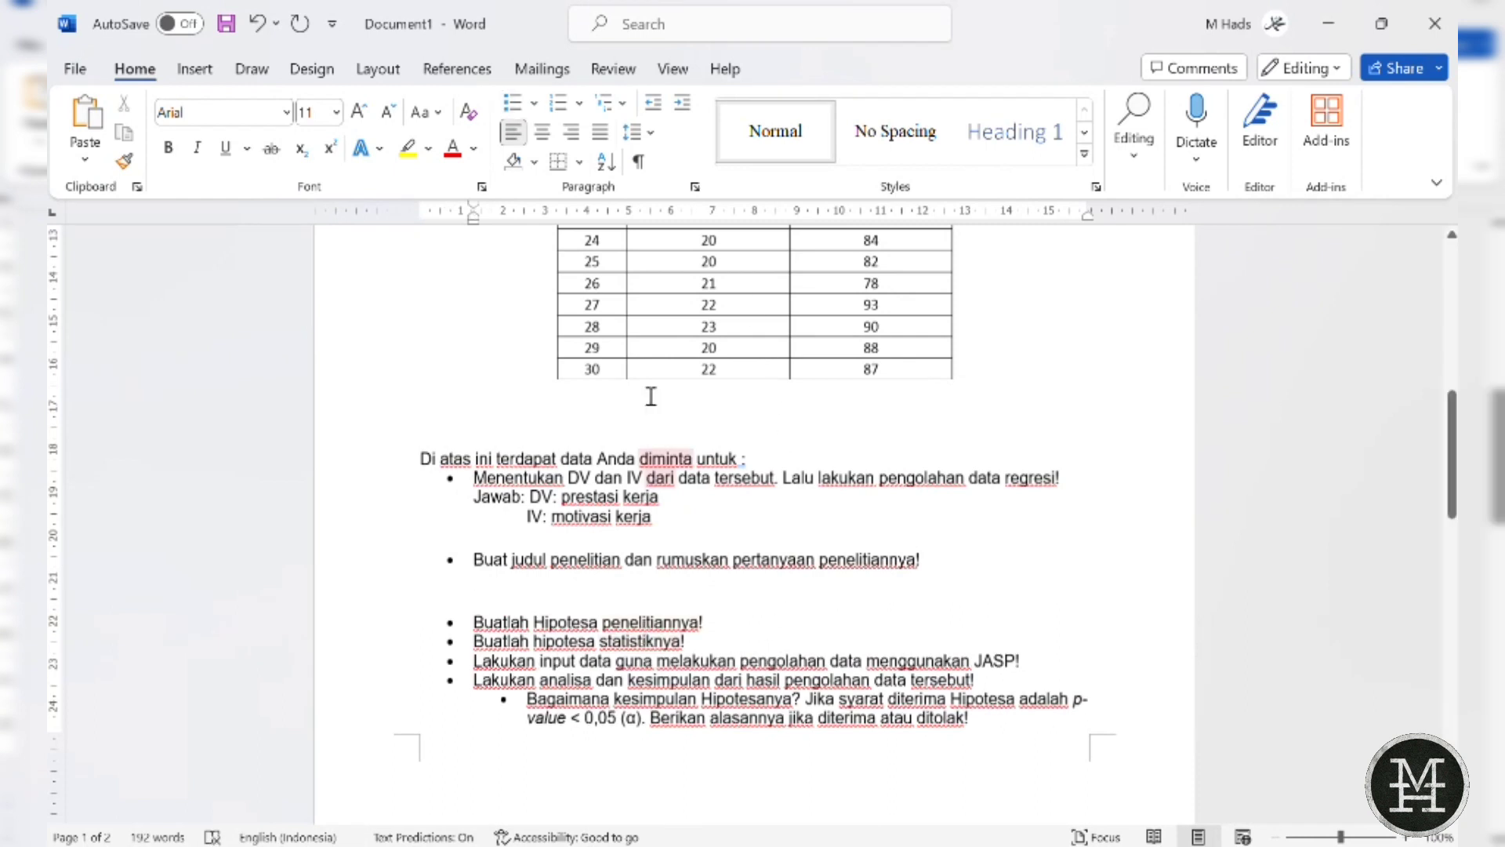
pyautogui.click(626, 29)
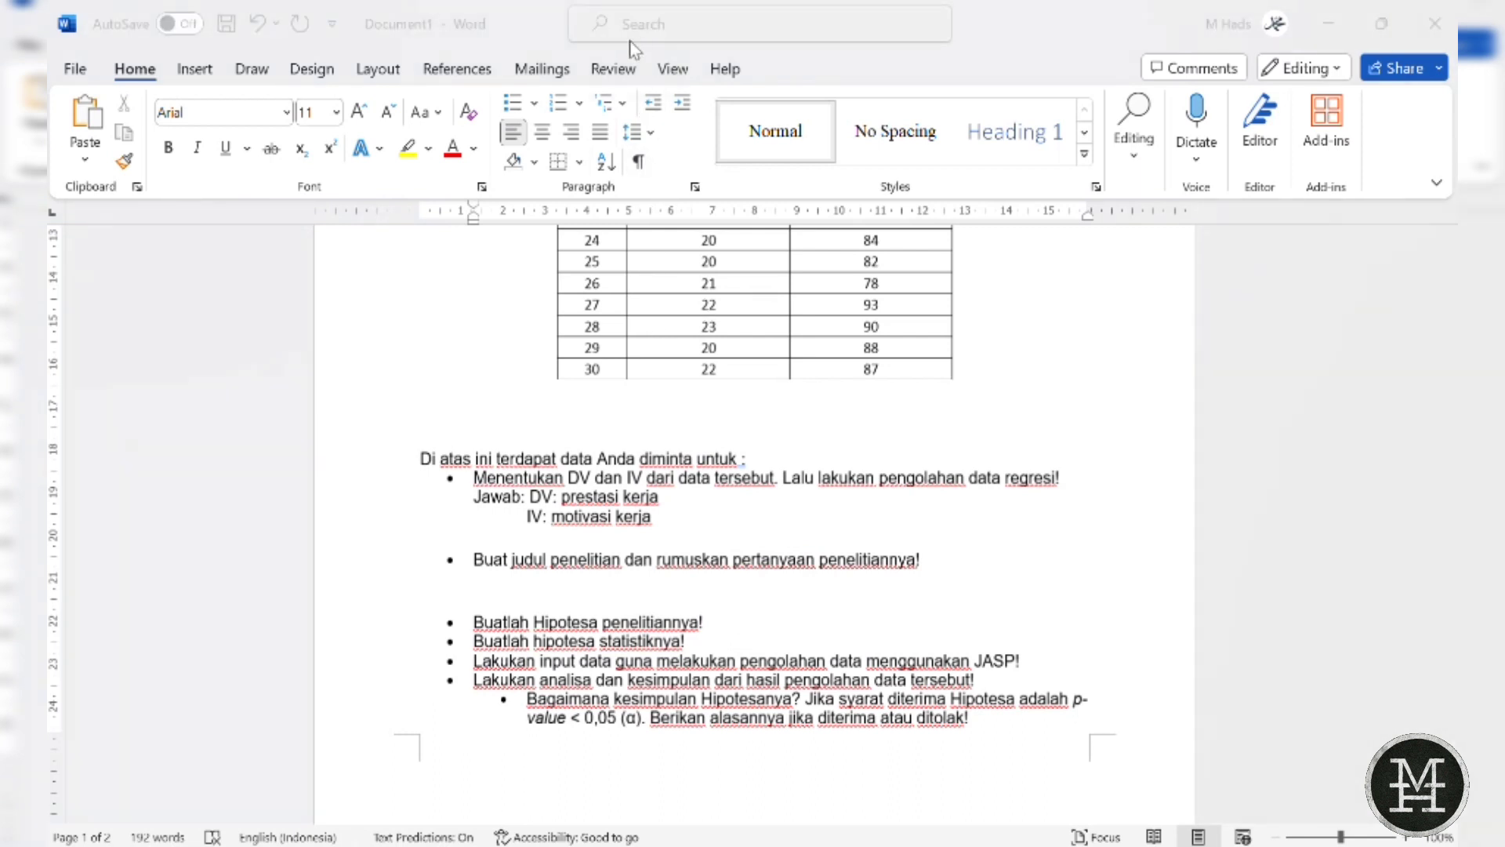
pyautogui.click(553, 590)
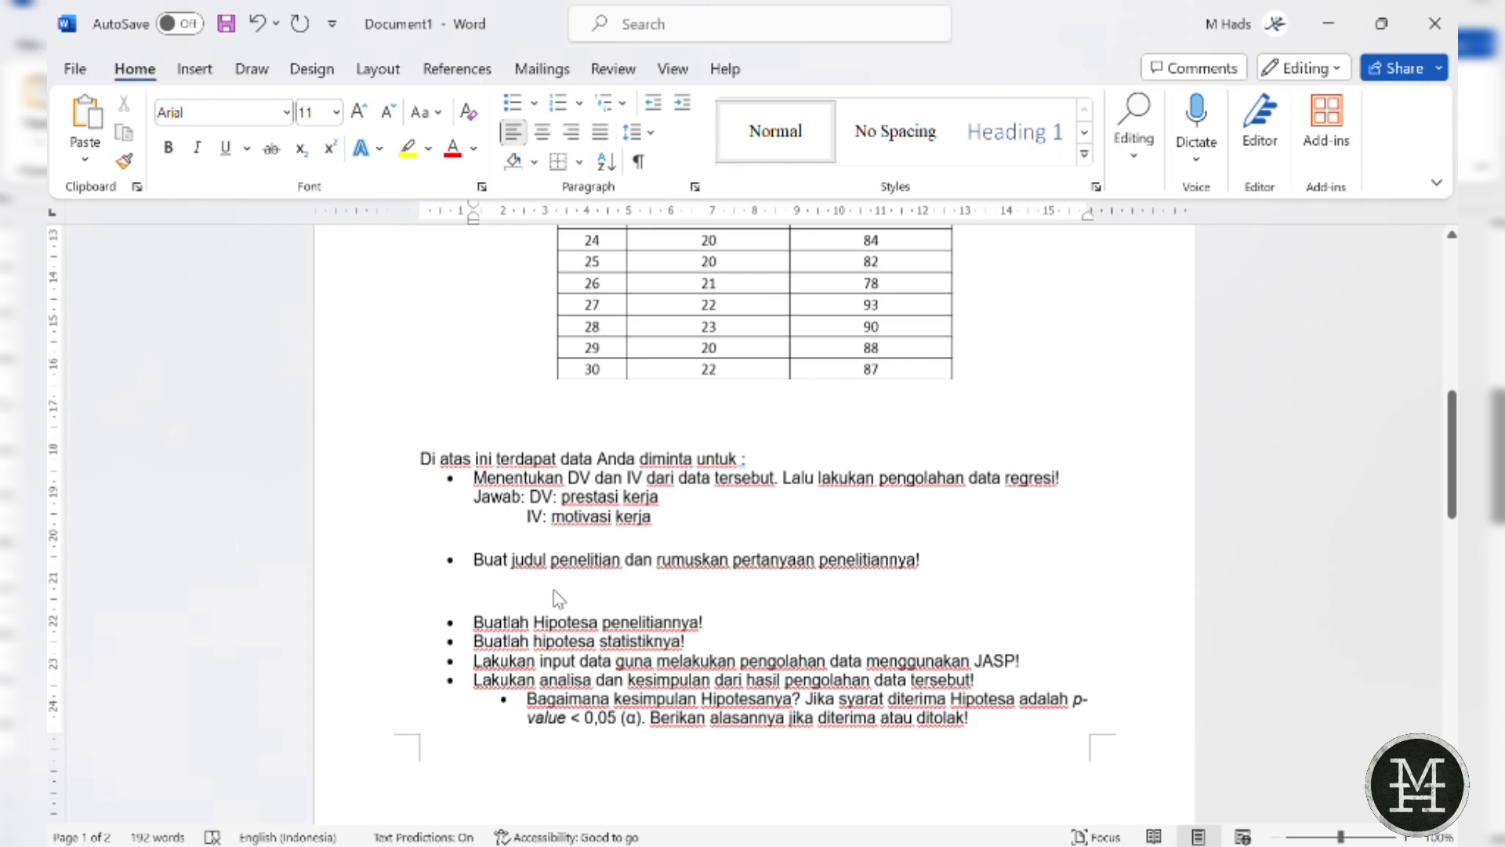
pyautogui.write('Jawa')
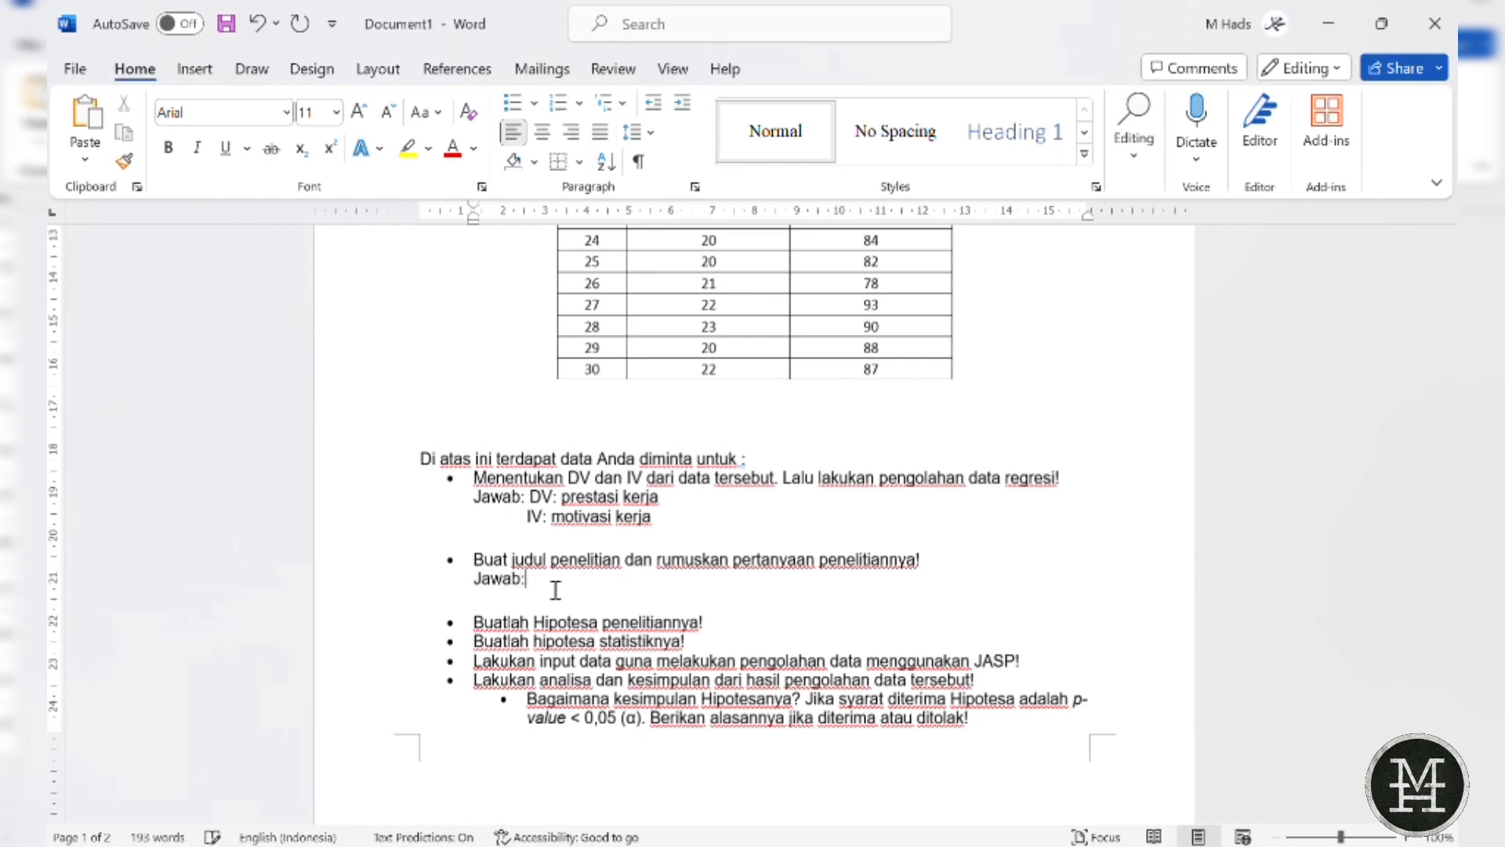
pyautogui.write('b:')
# - Enter the answer "pengaruh motivasi kerja terhadap prestasi kerja," and, on its own line, "pertanyaannya apakah terdapat pengaruh motivasi kerja terhadap prestasi kerja?"
pyautogui.write('pengaruh motivasi kerja terhadap prestasi kerja, pertanyaannya apakah terdapat pengaruh motivasi kerja terhadap prestasi kerja?')
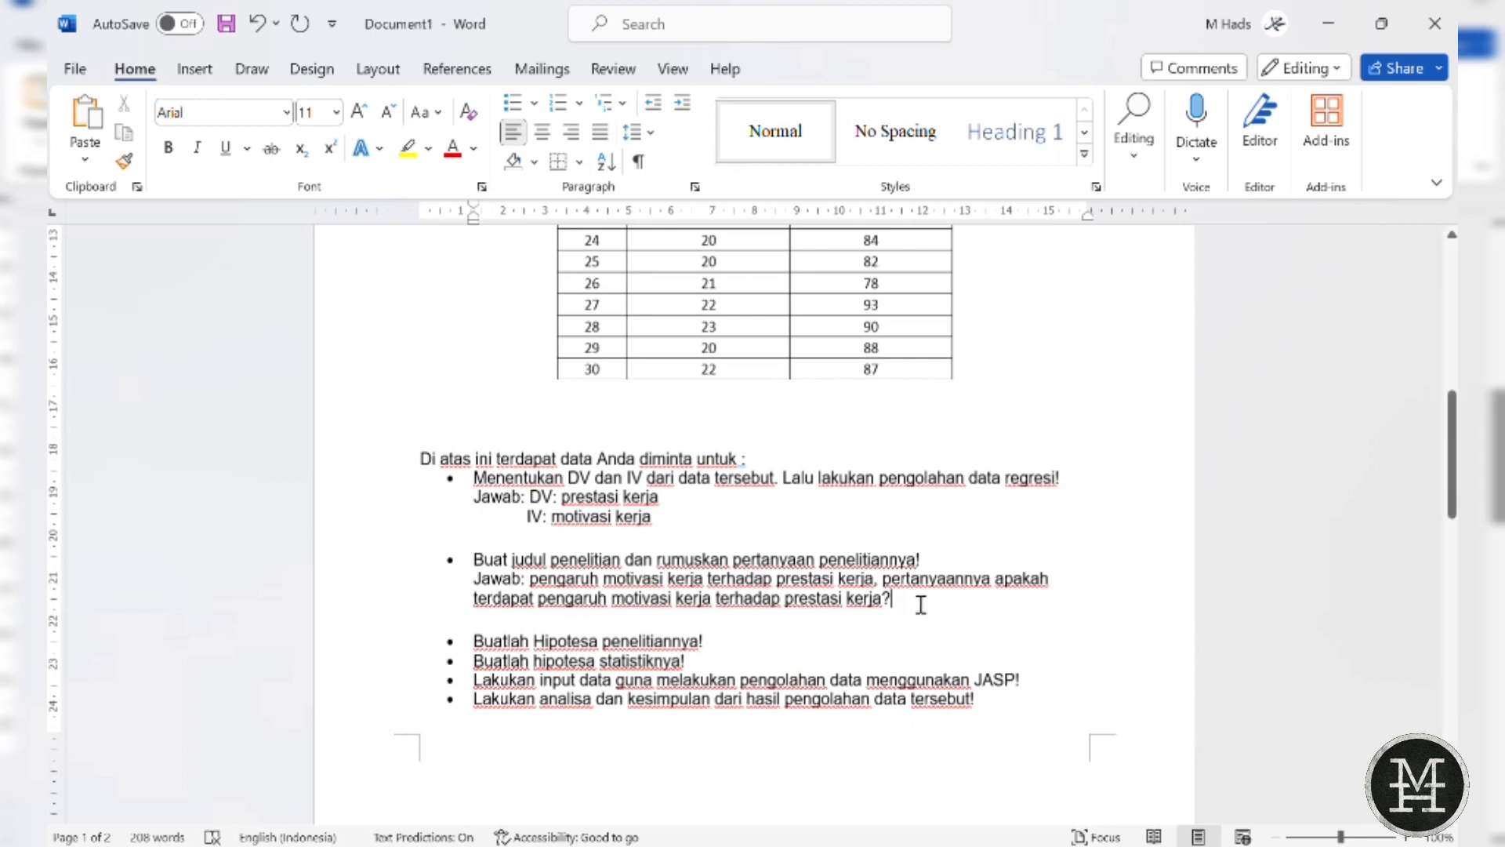
pyautogui.click(884, 577)
pyautogui.hotkey('shift', 'Return')
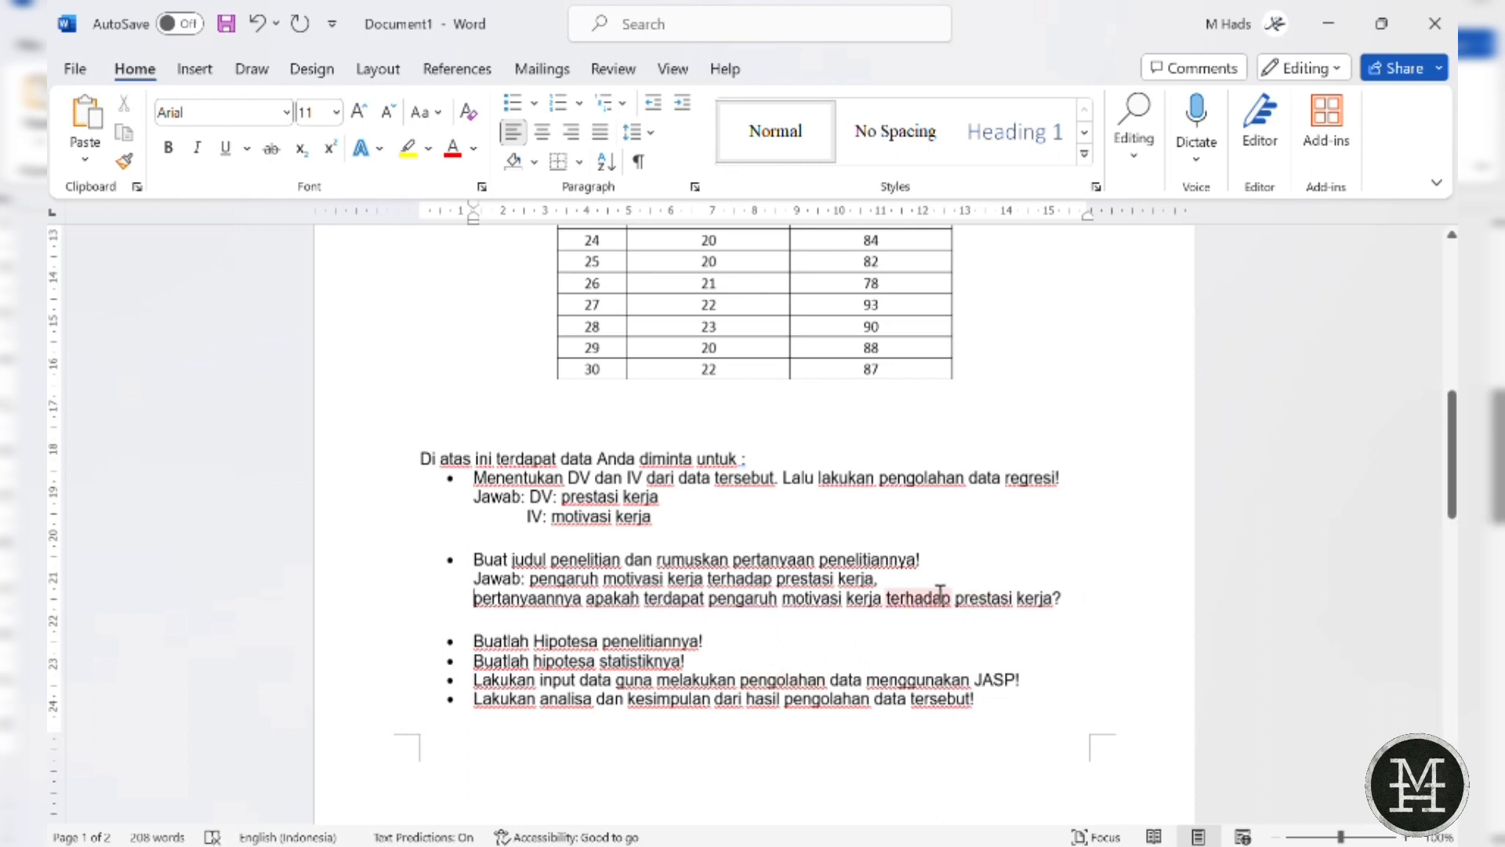
# - Add an unbulleted "Jawab:" line and an empty line below the question "Buatlah Hipotesa penelitiannya!"
pyautogui.click(733, 646)
pyautogui.press('Return')
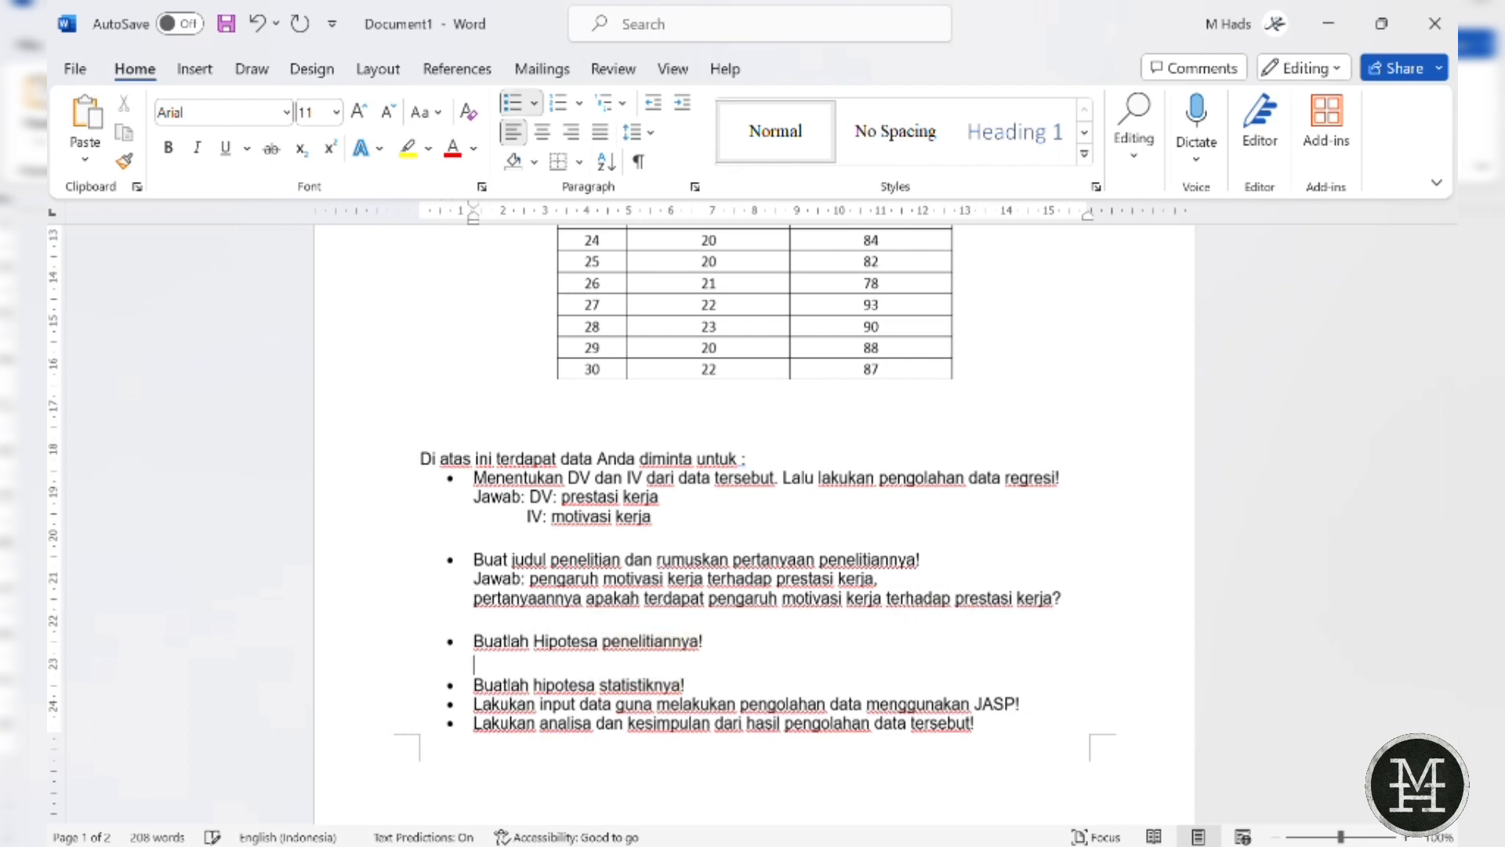
pyautogui.write('Jw')
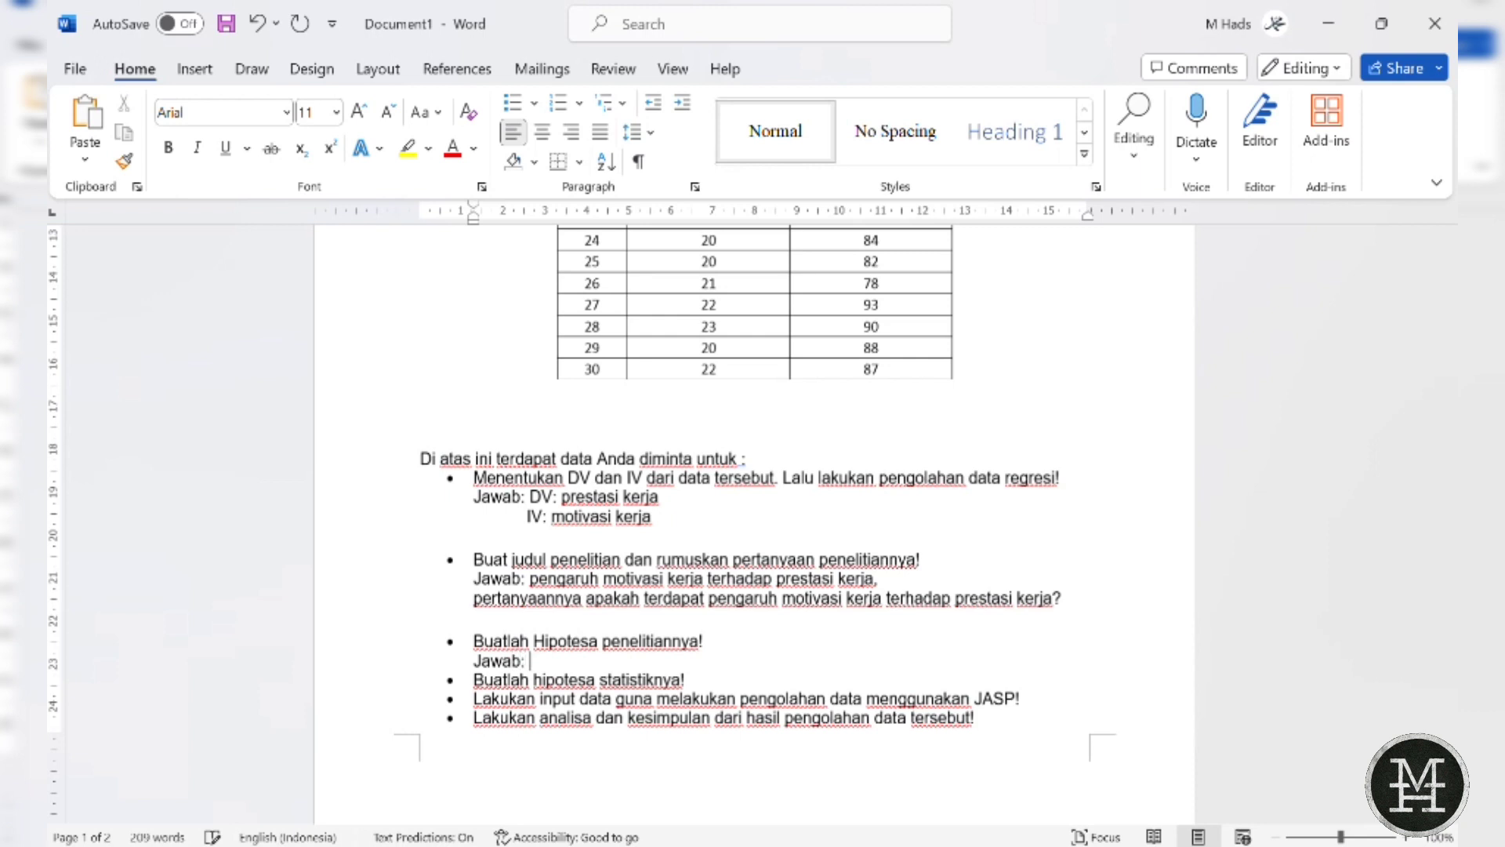
pyautogui.press('Return')
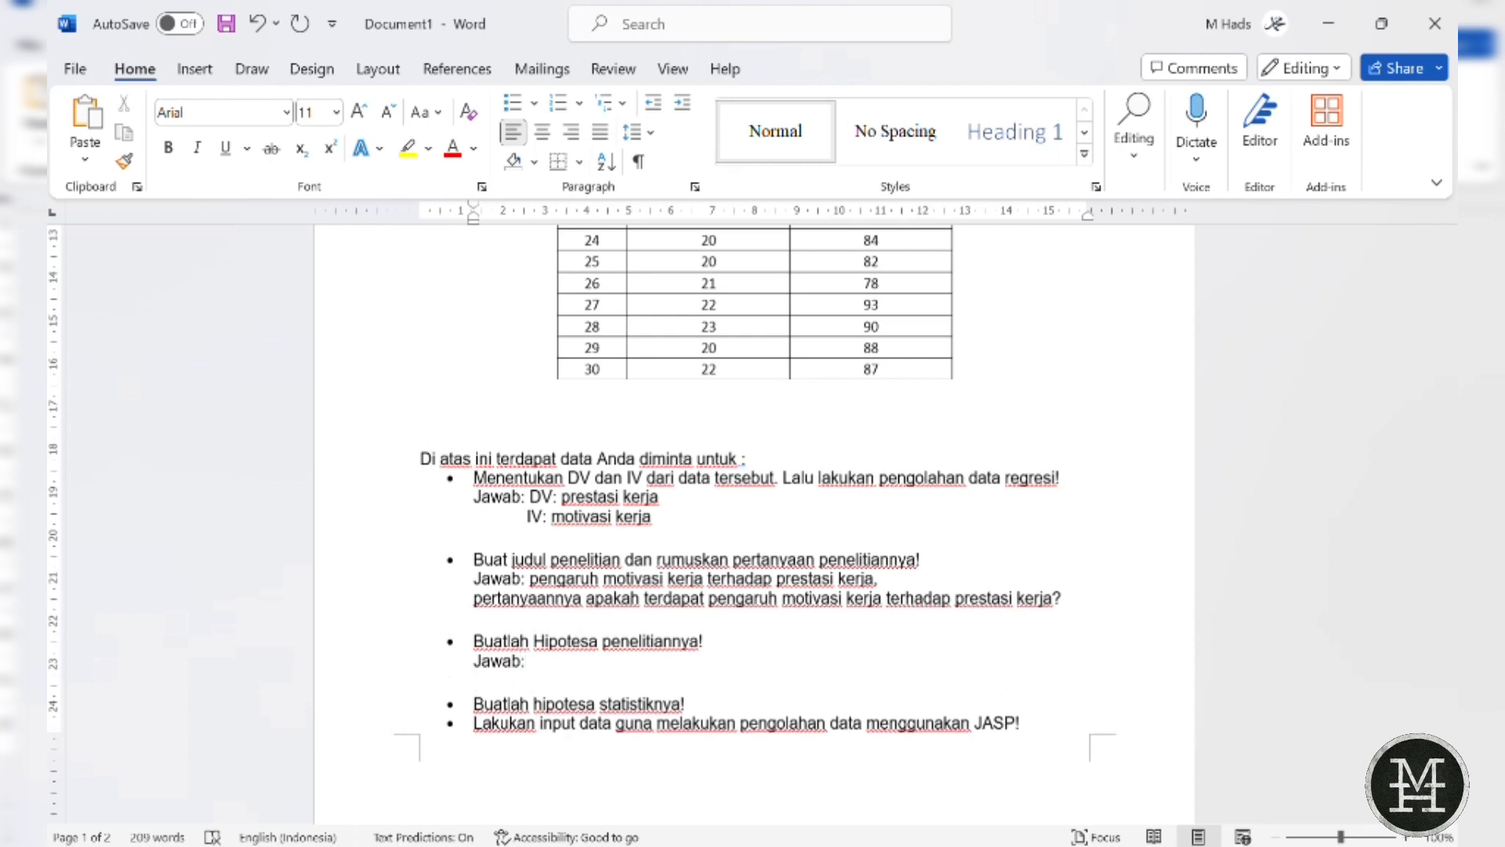
# - Answer the research hypothesis question with "terdapat pengaruh motivasi kerja terhadap prestasi kerja", leaving out the word "antara"
pyautogui.click(541, 663)
pyautogui.click(576, 668)
pyautogui.write('terdapat pengaruh antara motivasi kerja terhadap prestasi kerja')
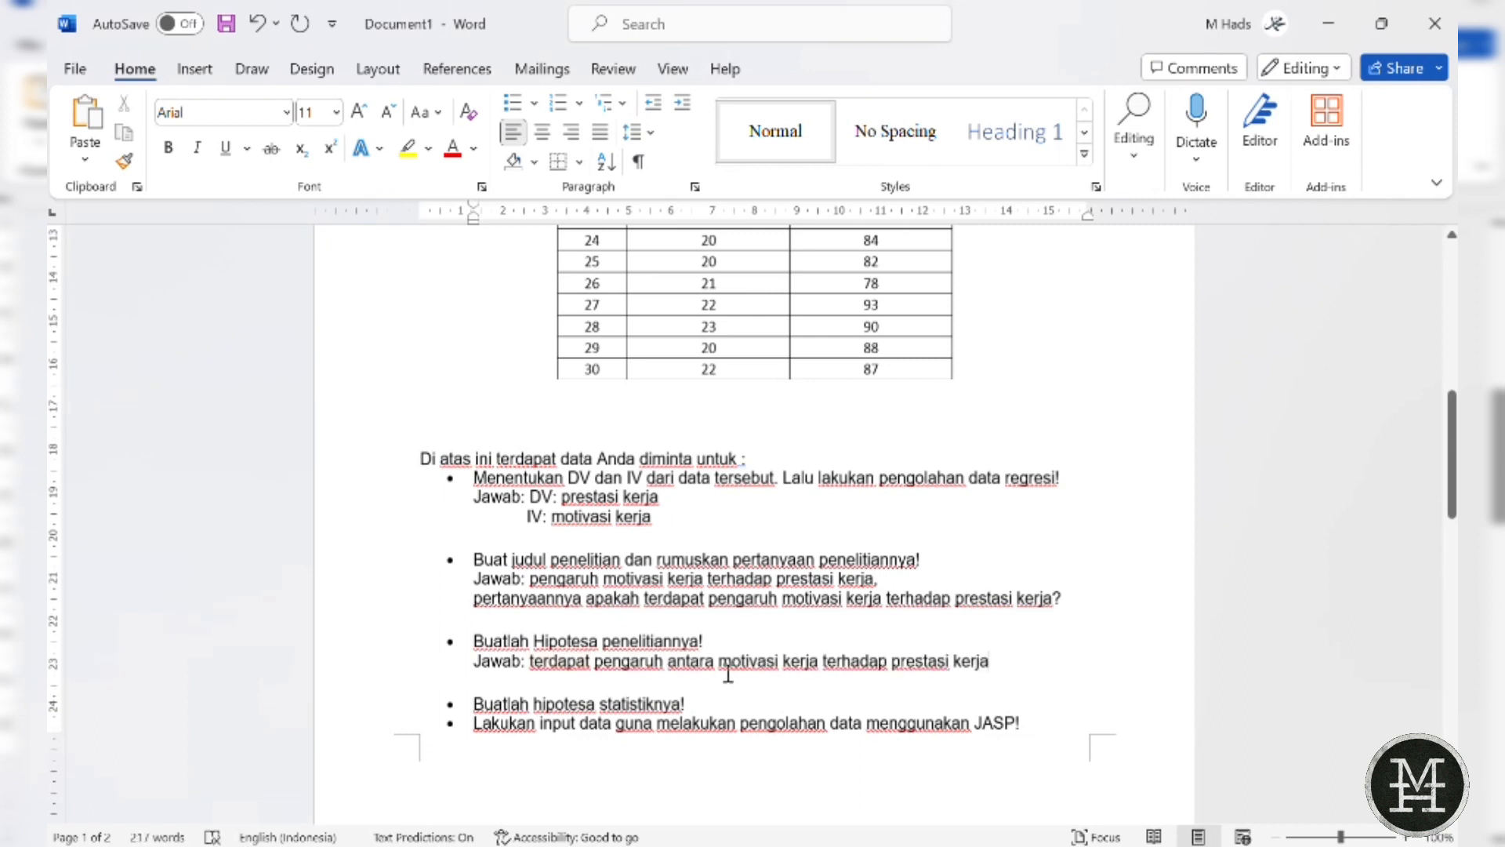
pyautogui.doubleClick(691, 662)
pyautogui.press('BackSpace')
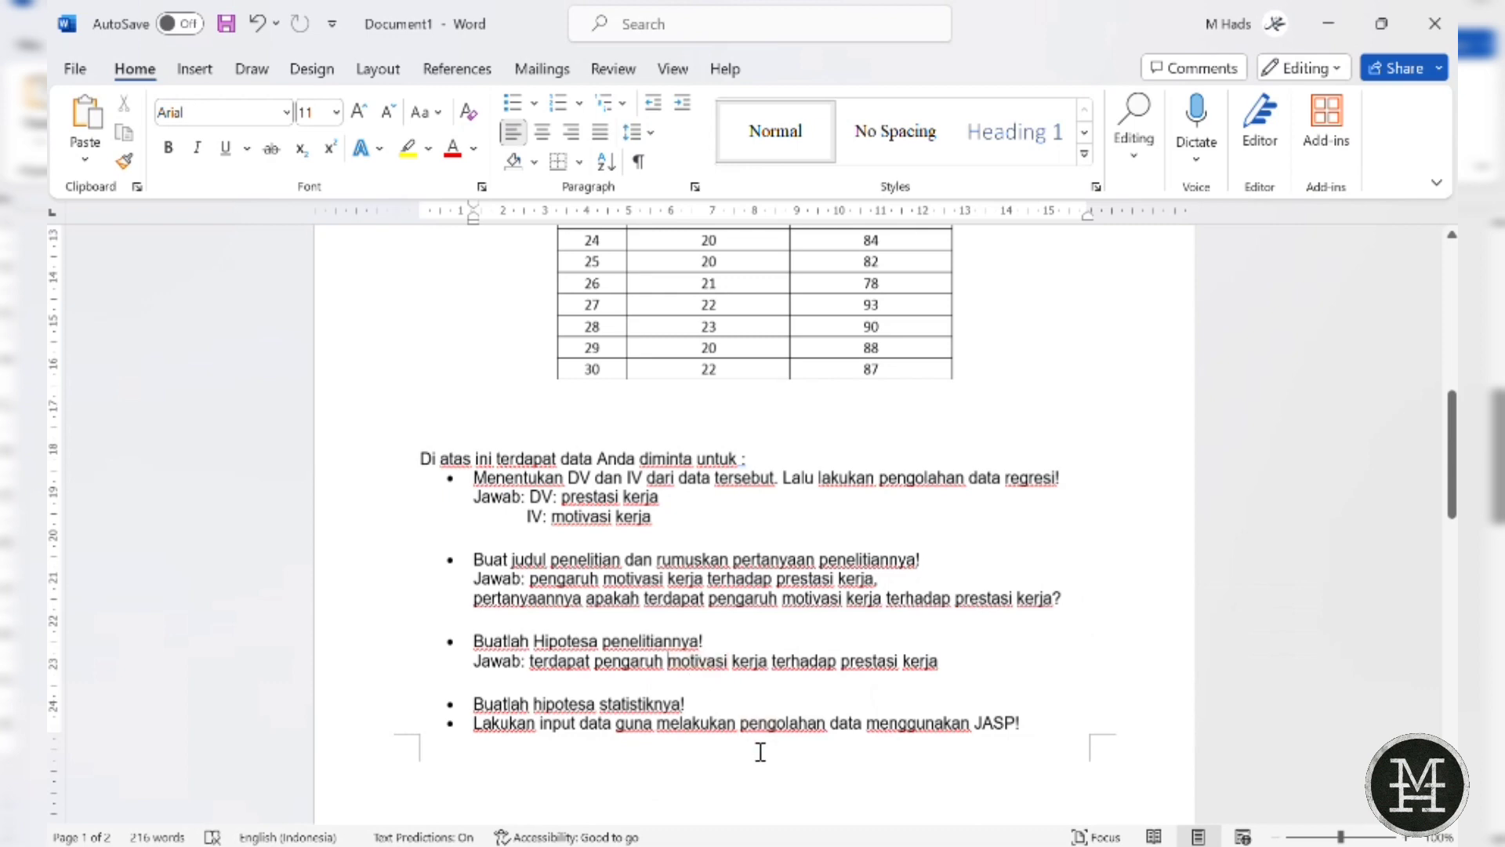
# - Add an empty line under "Buatlah hipotesa statistiknya!" and move that question to the next page with blank lines after the research hypothesis answer
pyautogui.click(707, 701)
pyautogui.hotkey('ctrl', 'Return')
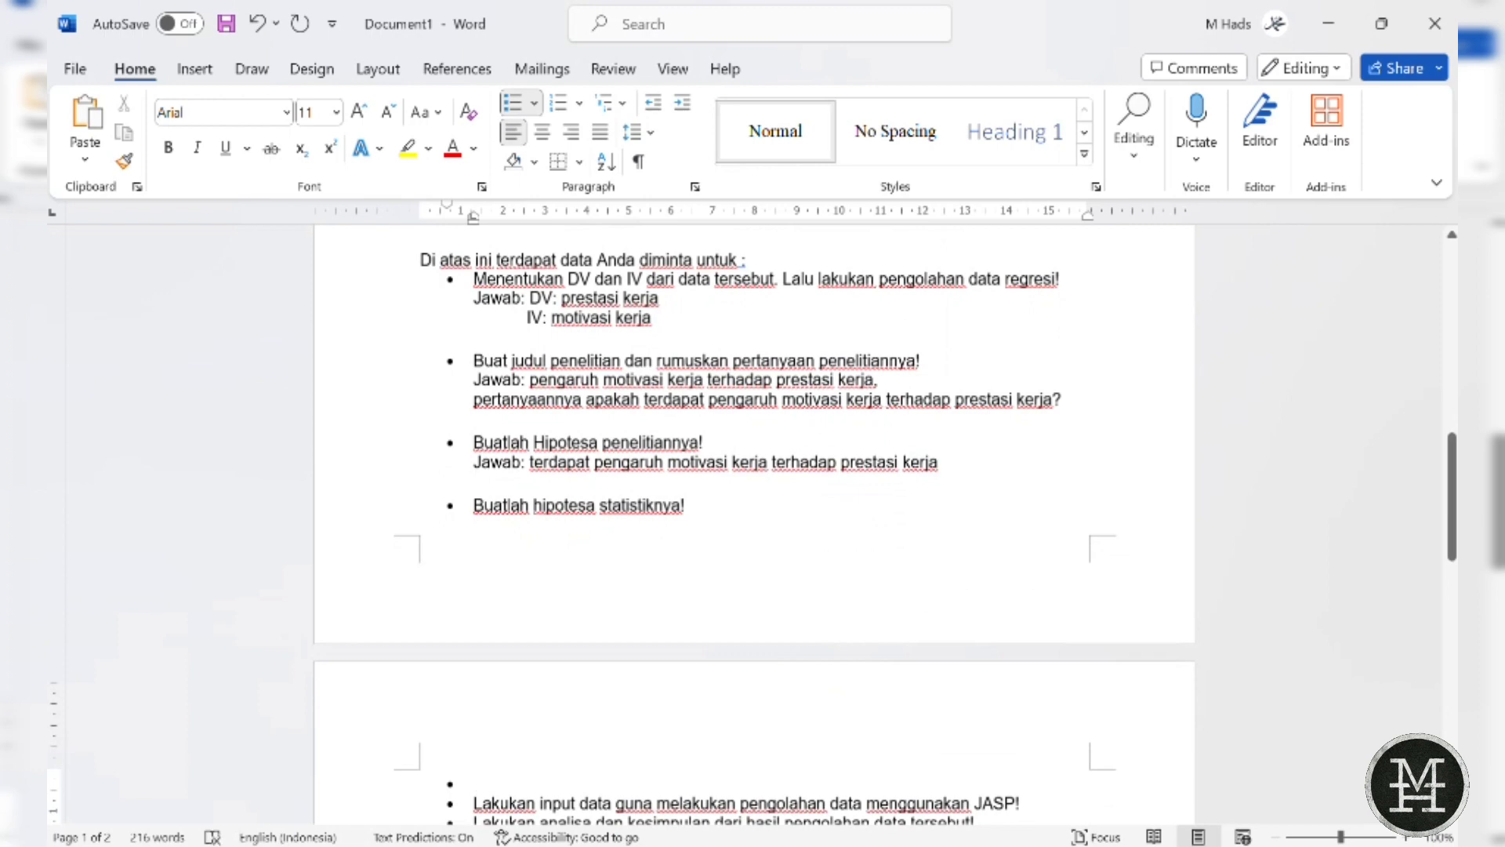
pyautogui.click(956, 448)
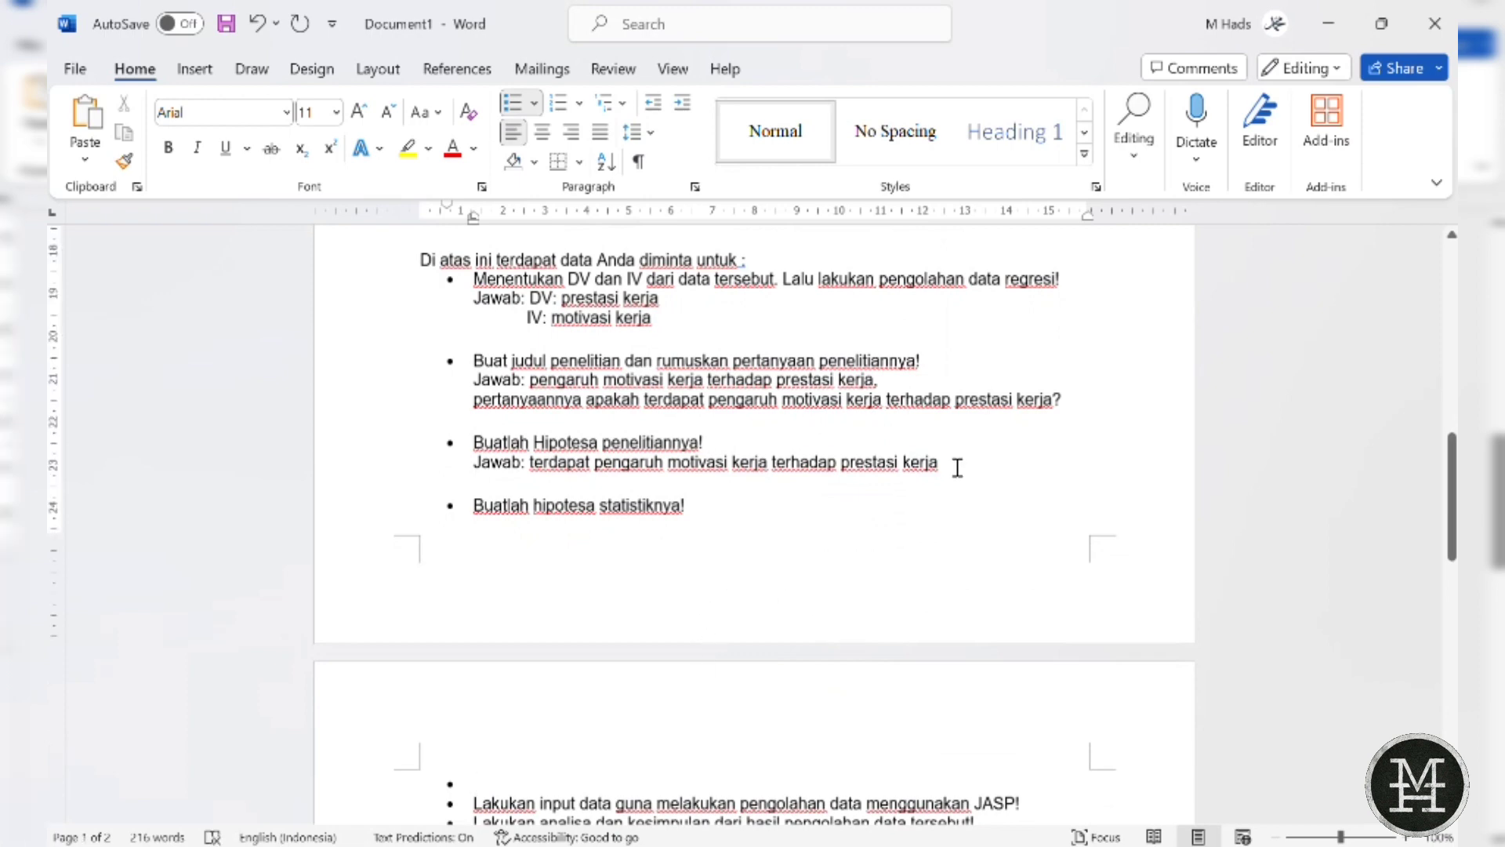
pyautogui.click(958, 467)
pyautogui.press('Return')
pyautogui.press('Return')
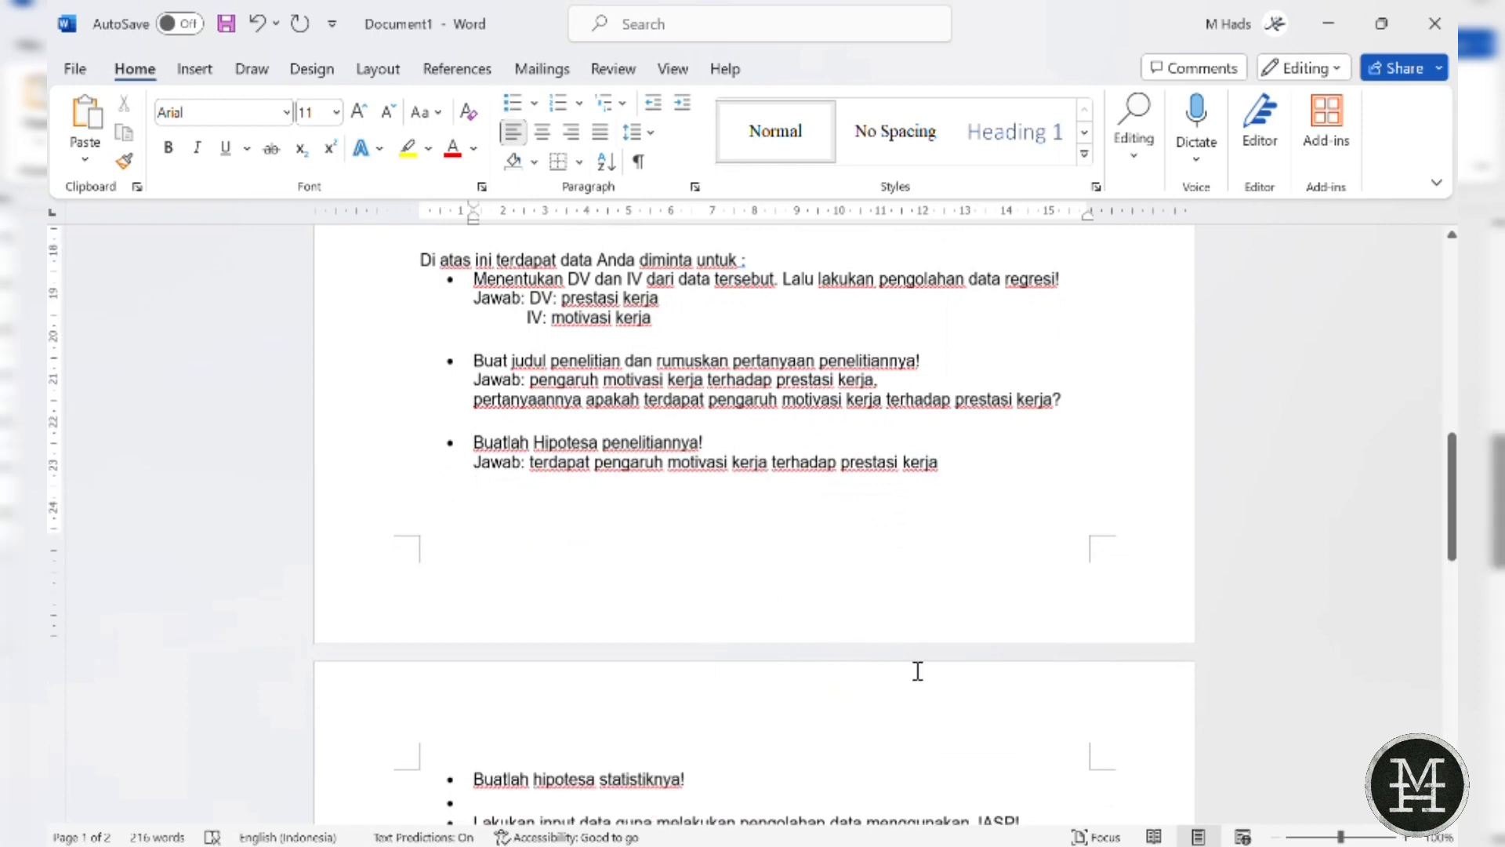
# - Remove the bullet from the empty line under "Buatlah hipotesa statistiknya!" and indent the line to match the question text
pyautogui.scroll(-3, 917, 671)
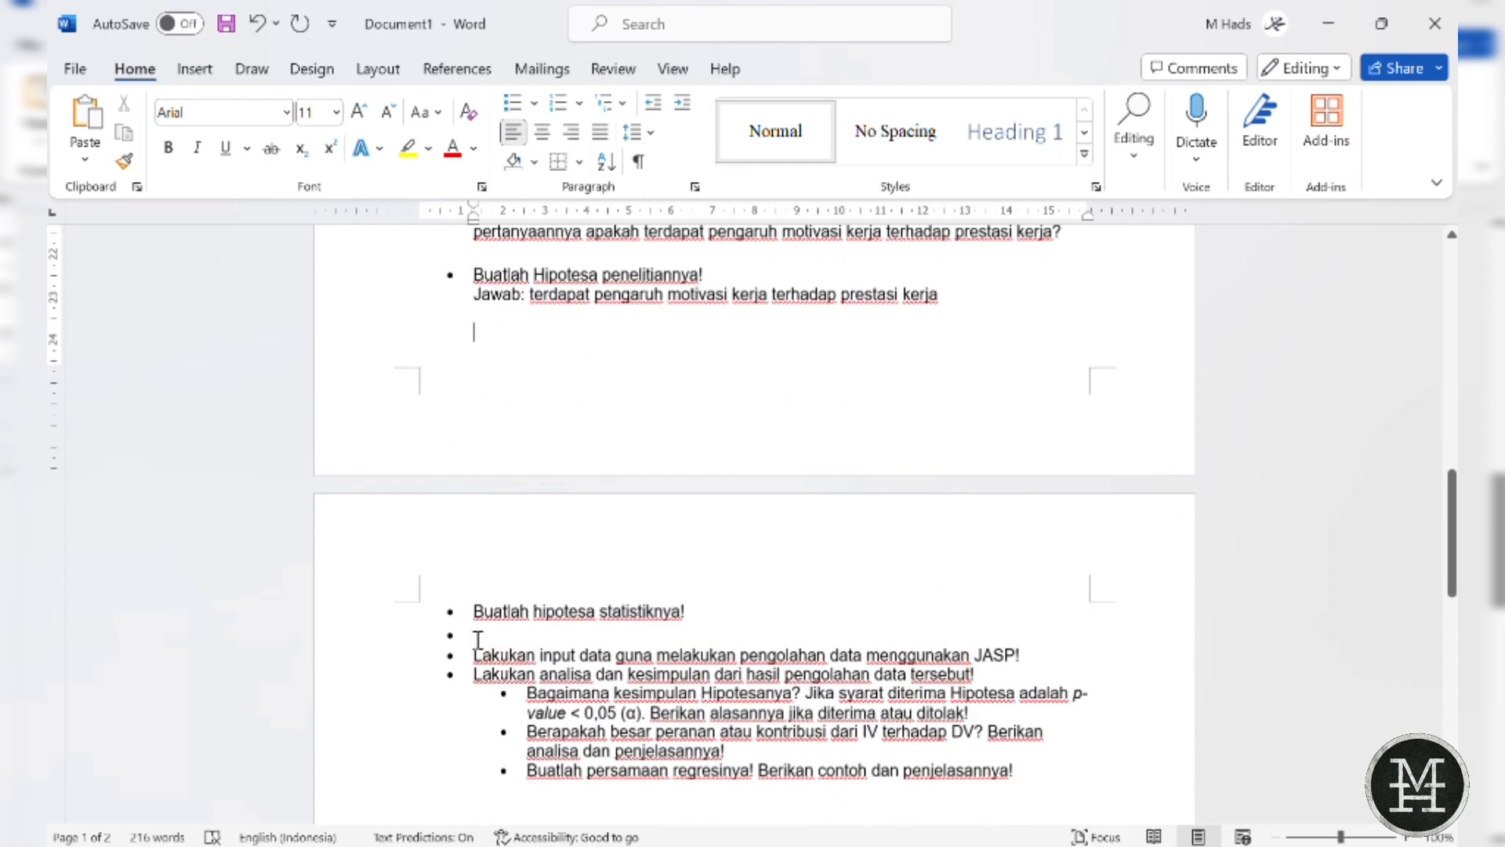
pyautogui.click(477, 639)
pyautogui.press('BackSpace')
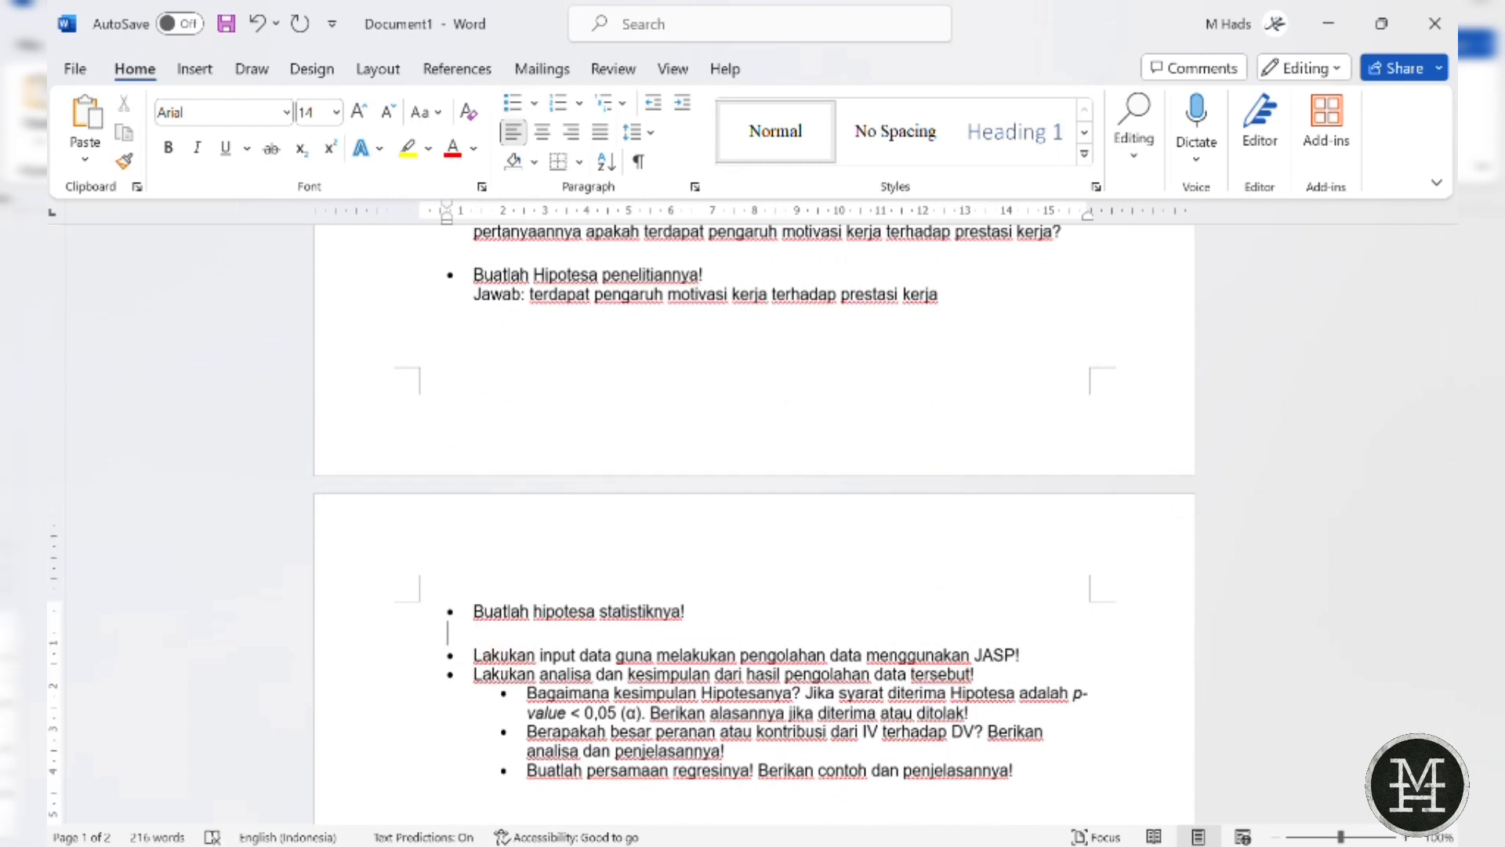
pyautogui.press('Tab')
pyautogui.write('Jawab')
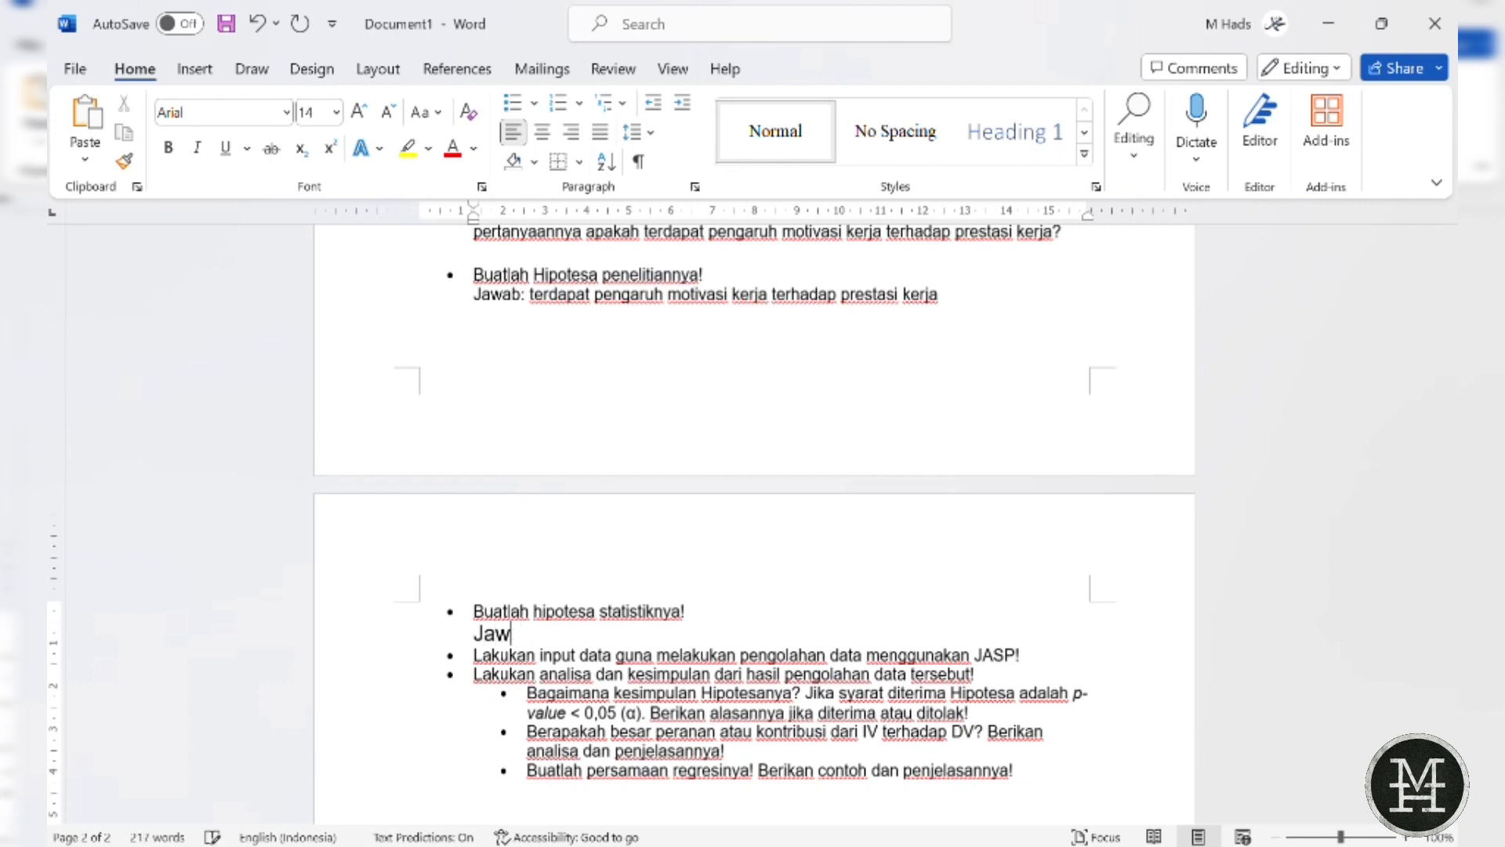
pyautogui.press('BackSpace')
pyautogui.press('BackSpace')
pyautogui.press('BackSpace')
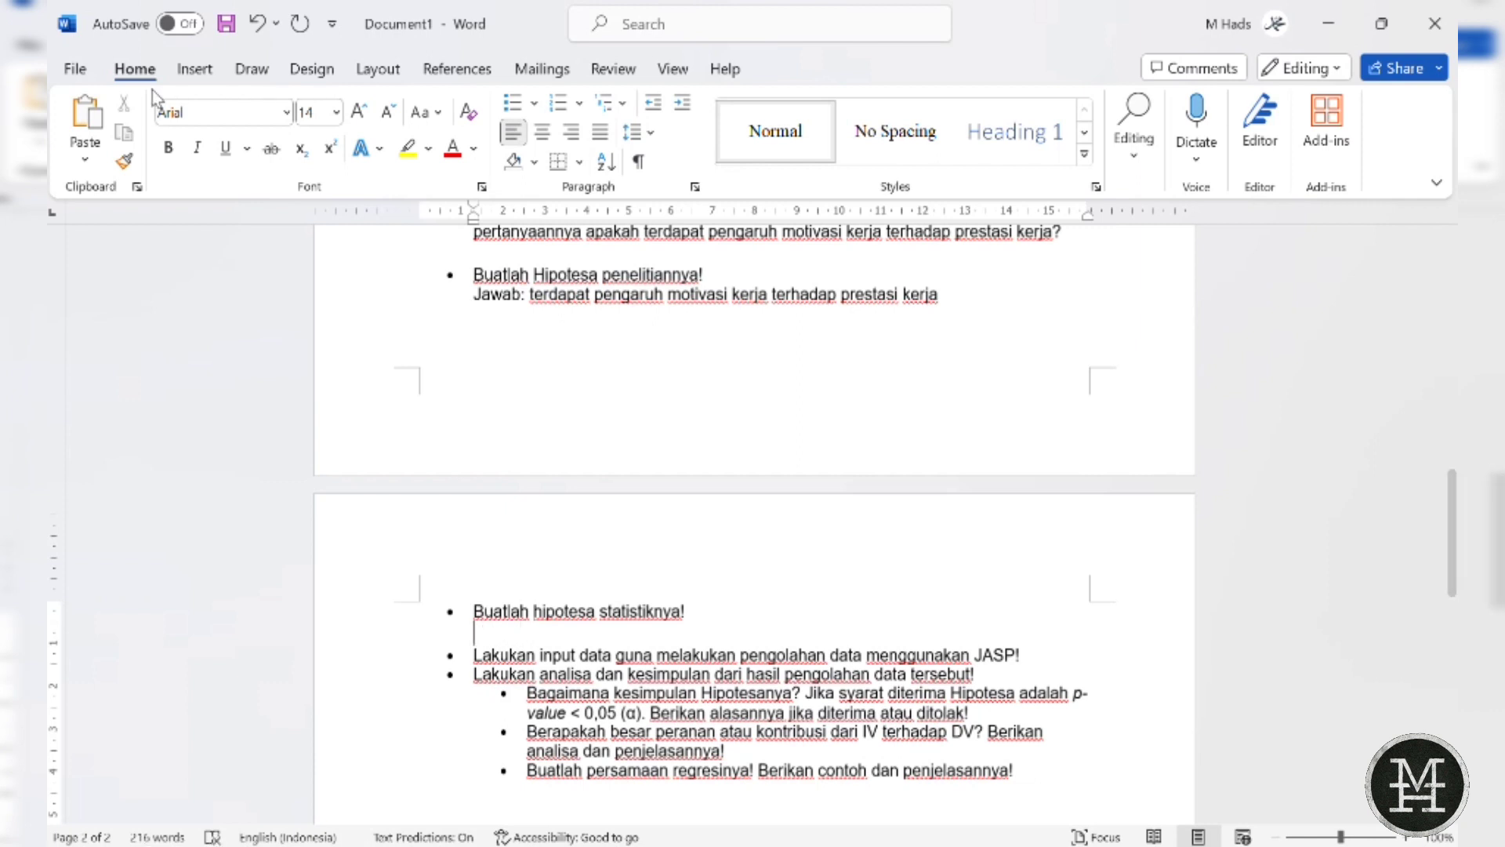
# - Start the answer line under "Buatlah hipotesa statistiknya!" with "Jawab:" in font size 12
pyautogui.click(336, 113)
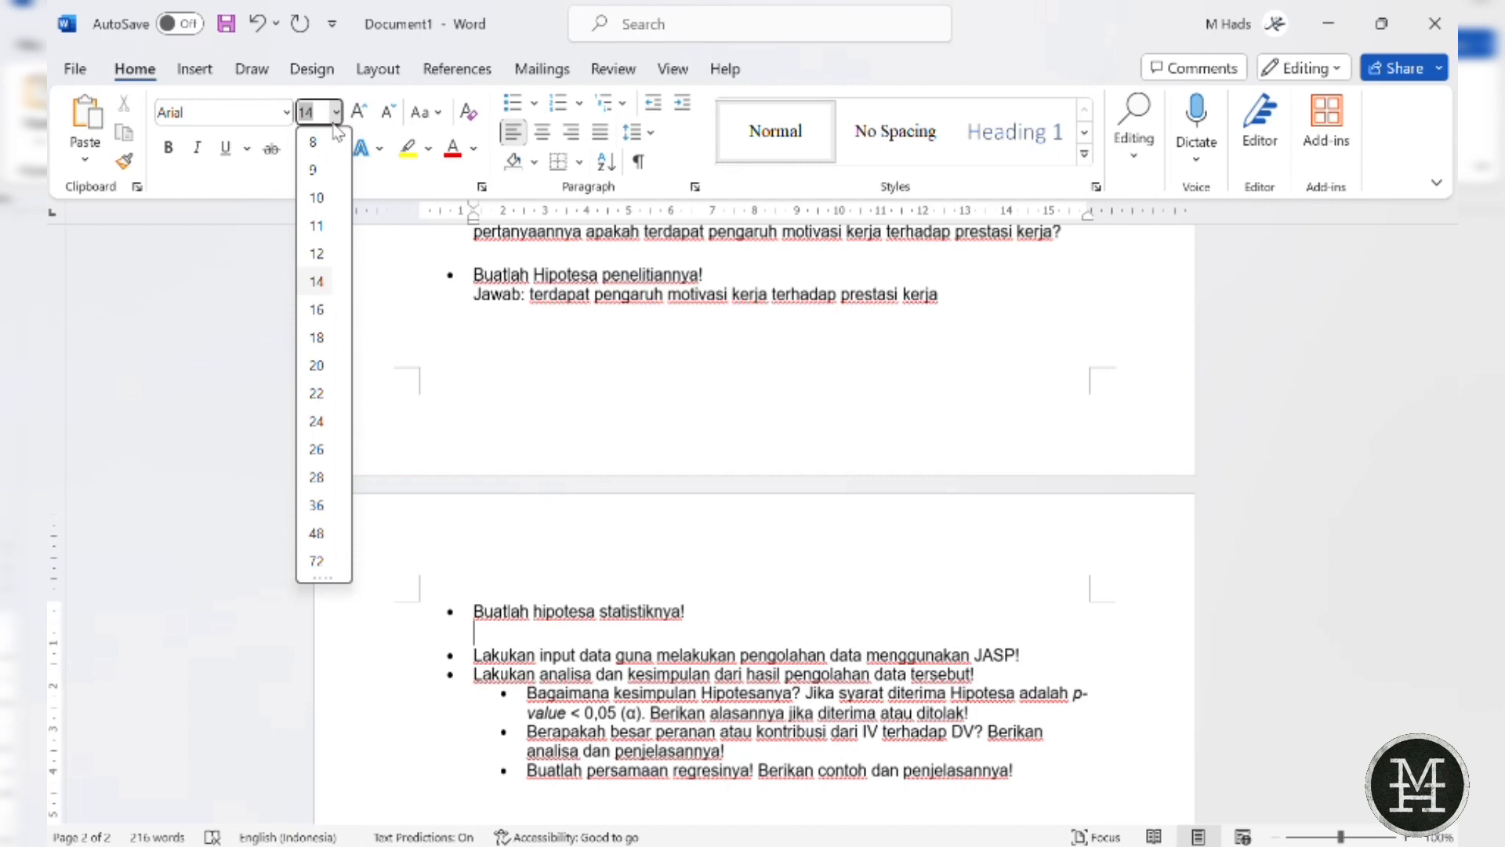
pyautogui.click(316, 253)
pyautogui.write('Jaw')
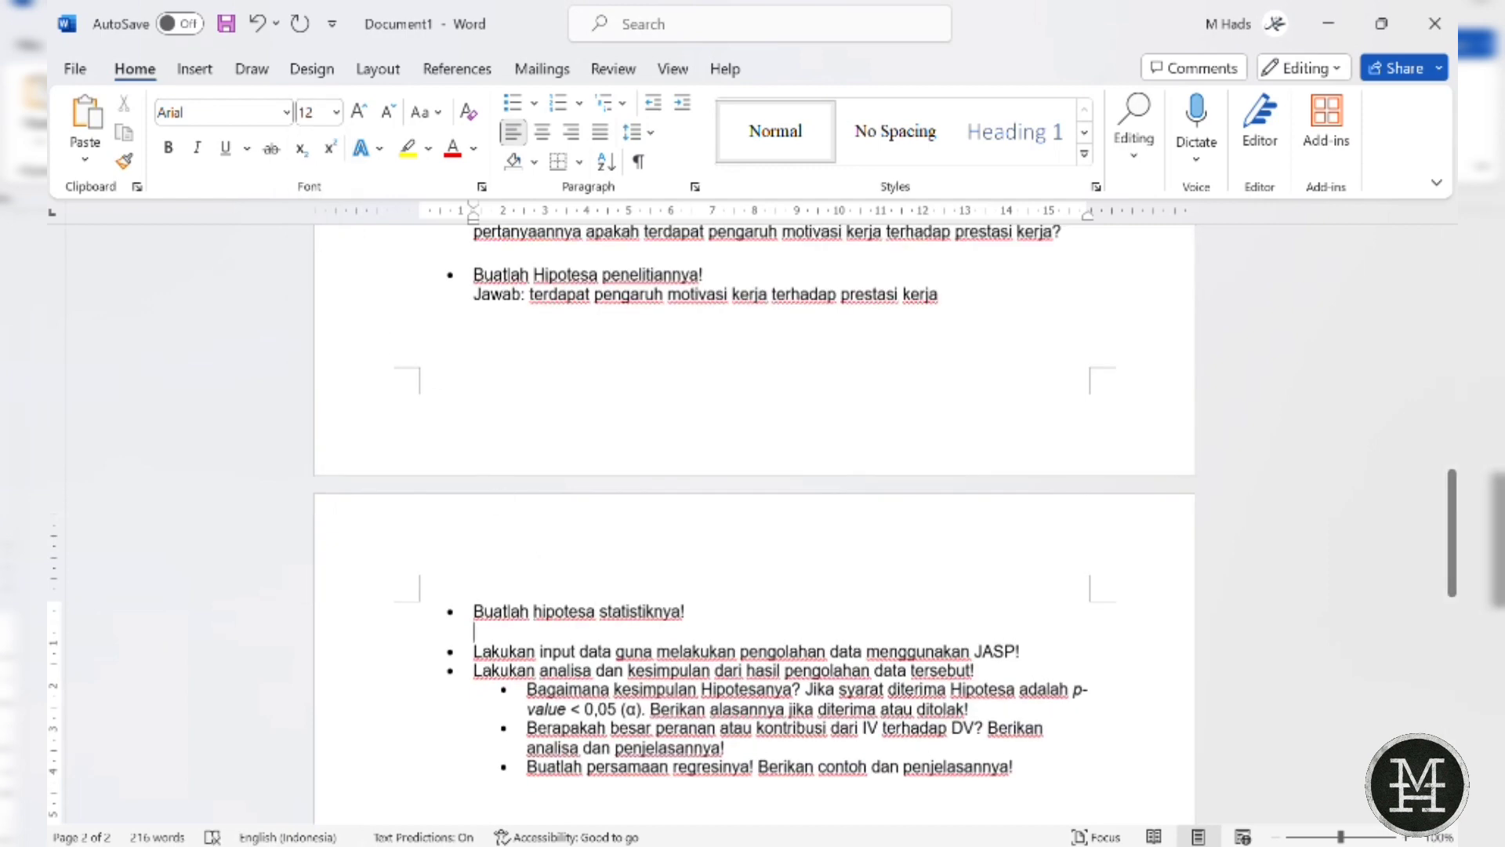
pyautogui.write('ab')
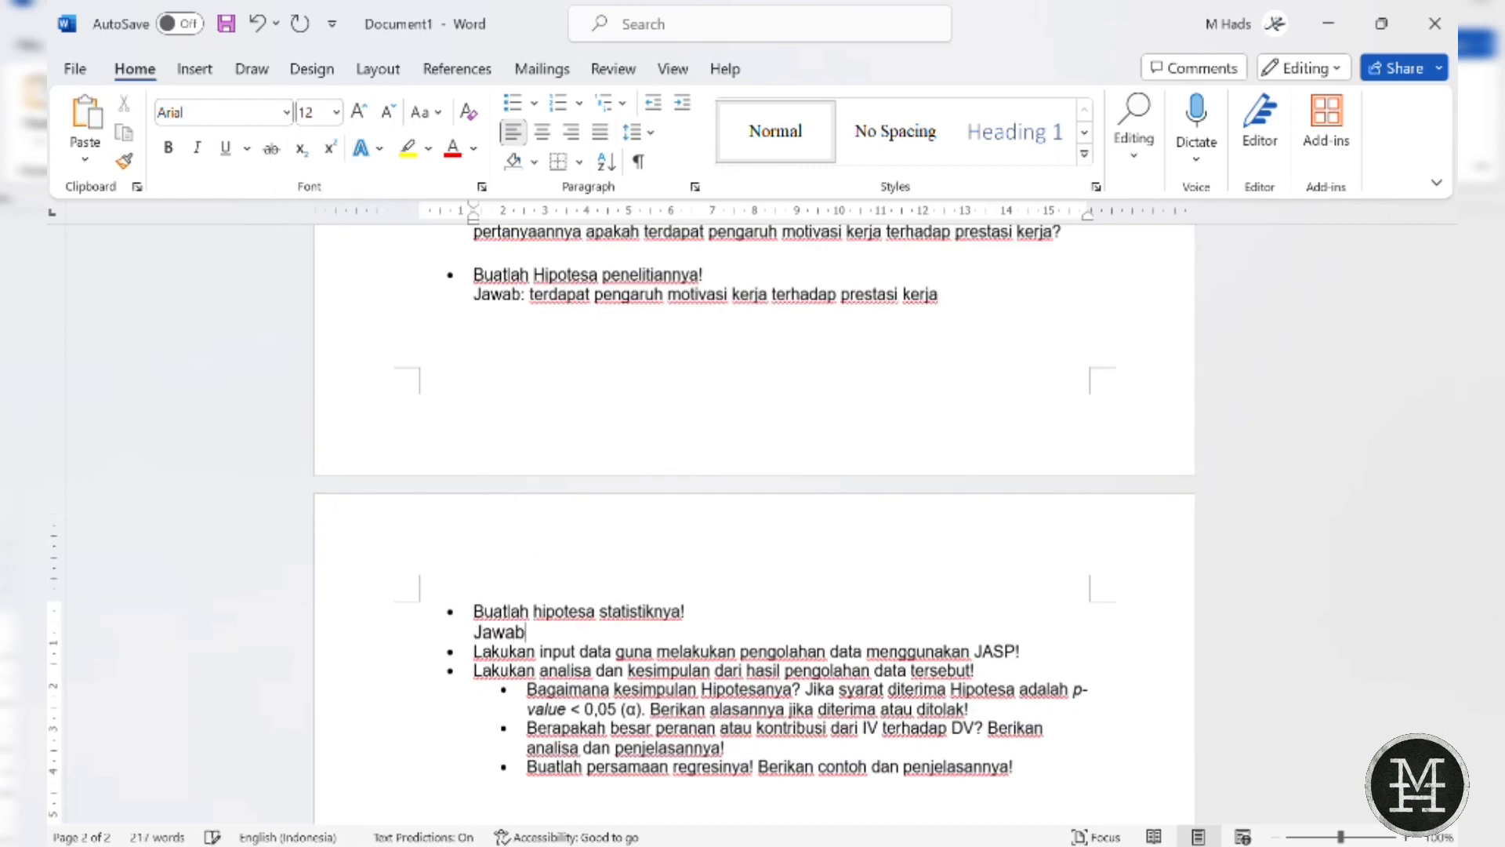
pyautogui.write(':')
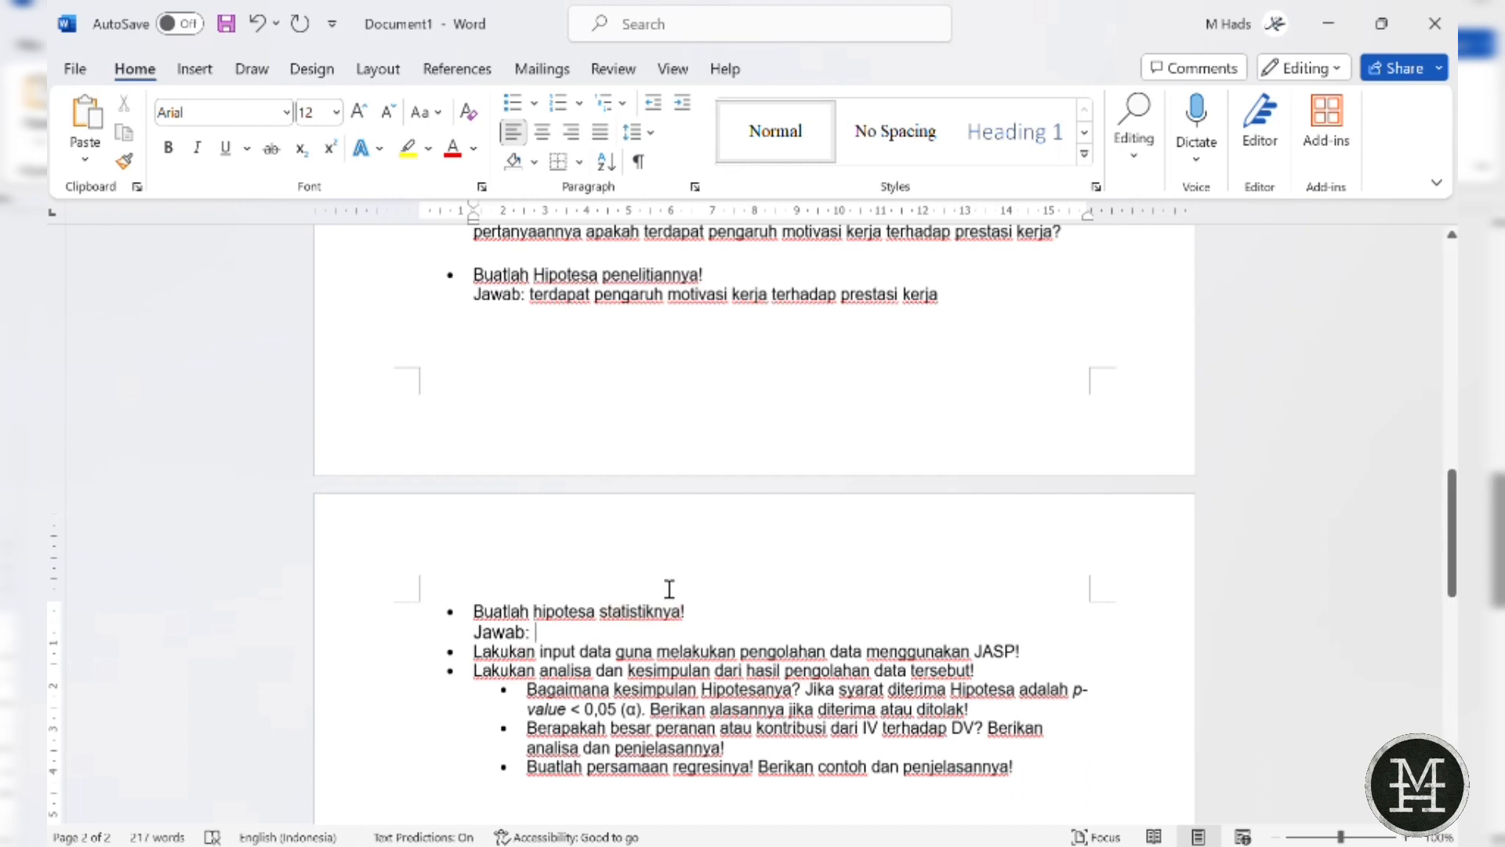
# - After "Jawab:", enter "Ho: tidak terdapat pengaruh antara motivasi kerja terhadap prestasi kerja" and, on a new line, "H1: terdapat pengaruh antara motivasi kerja terhadap prestasi kerja"
pyautogui.click(627, 33)
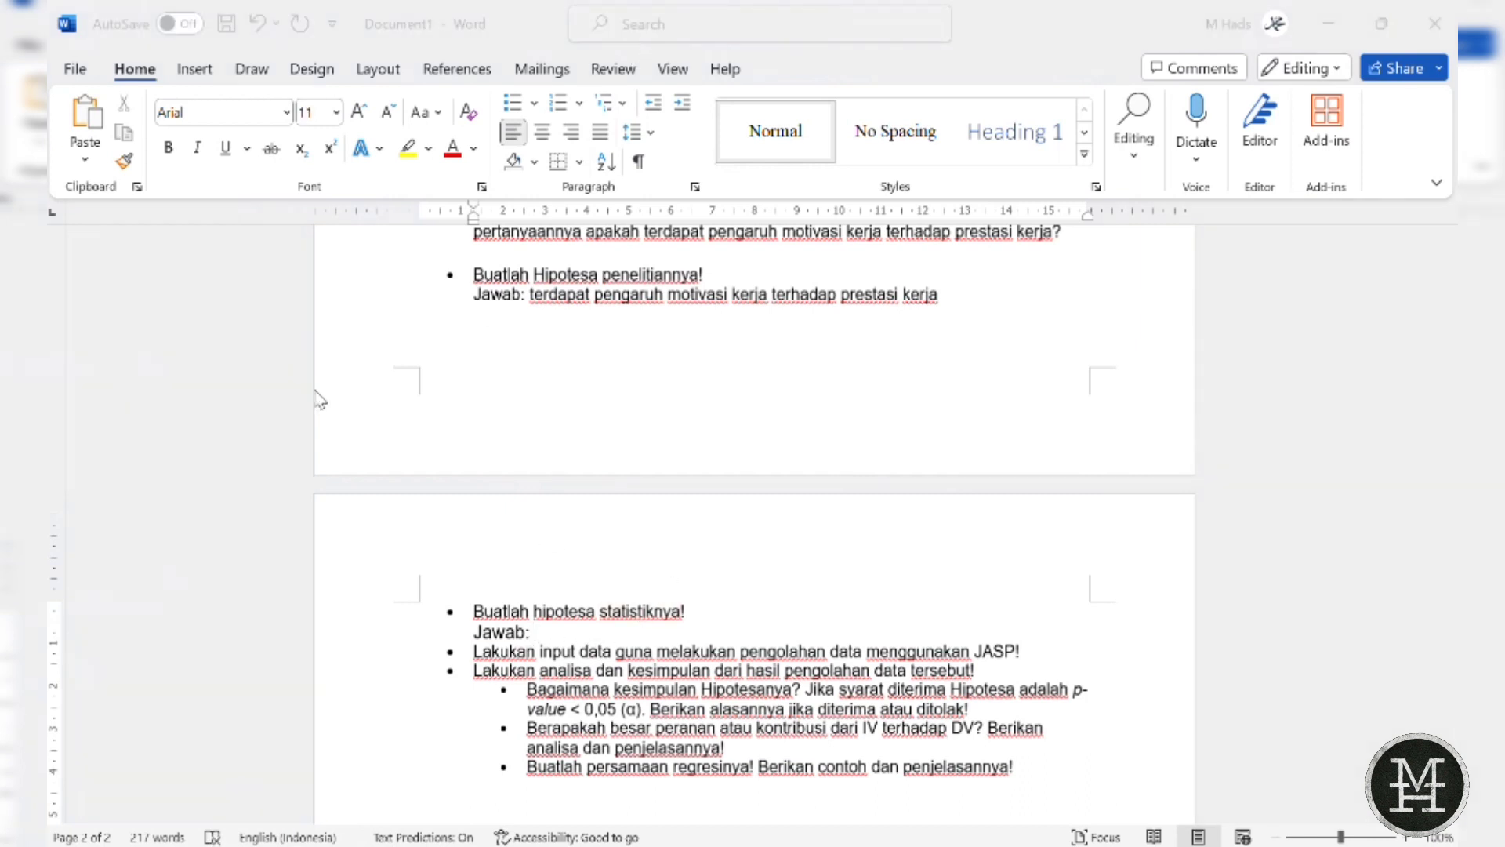
pyautogui.click(553, 641)
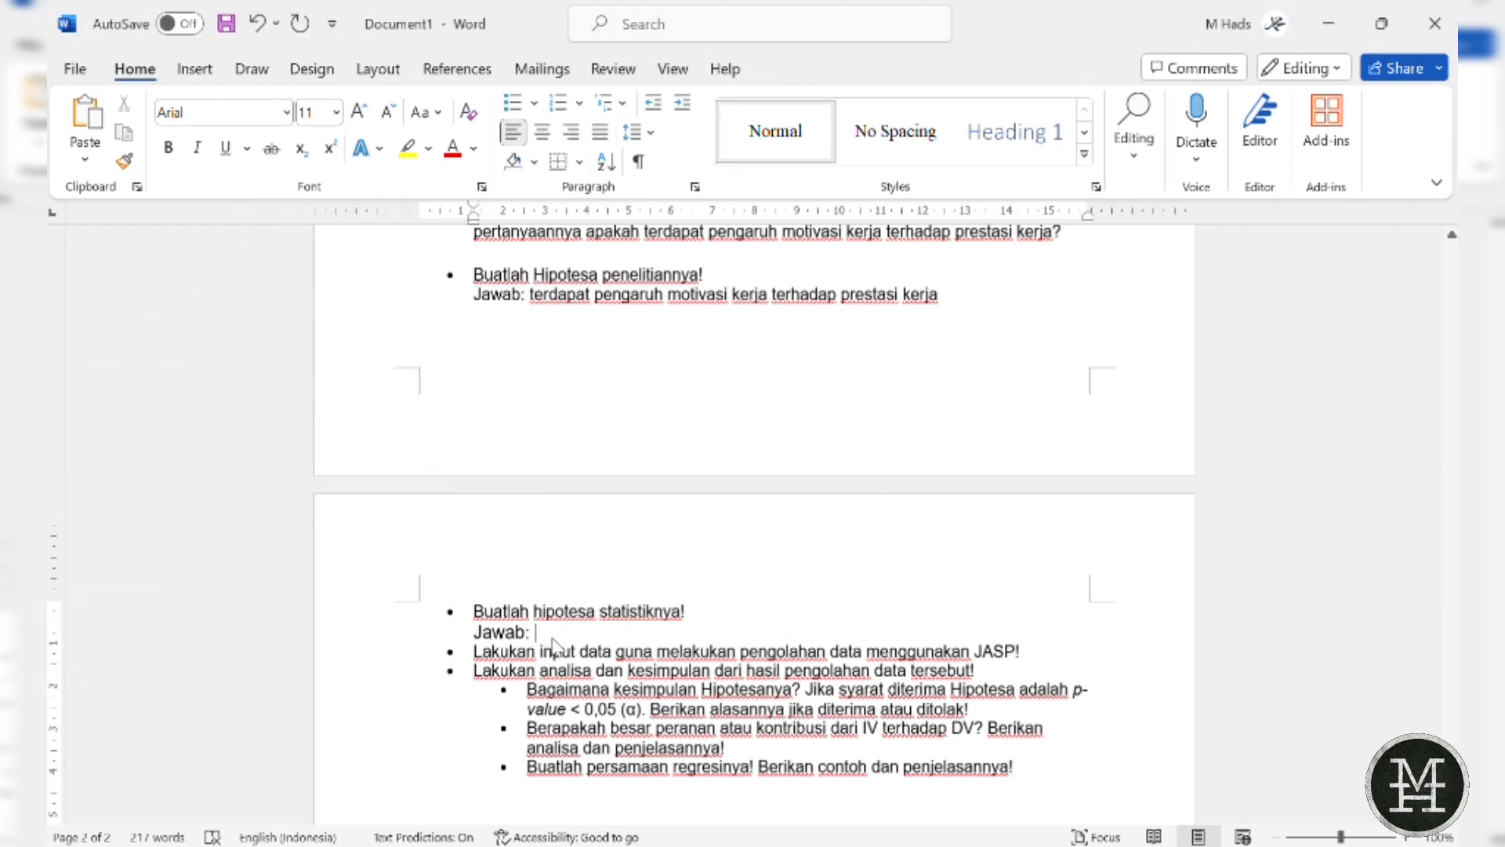
pyautogui.write('Ho: tidak terdapat pengaruh antara motivasi kerja terhadap prestasi kerja H1: terdapat pengaruh antara motivasi kerja terhadap prestasi kerja')
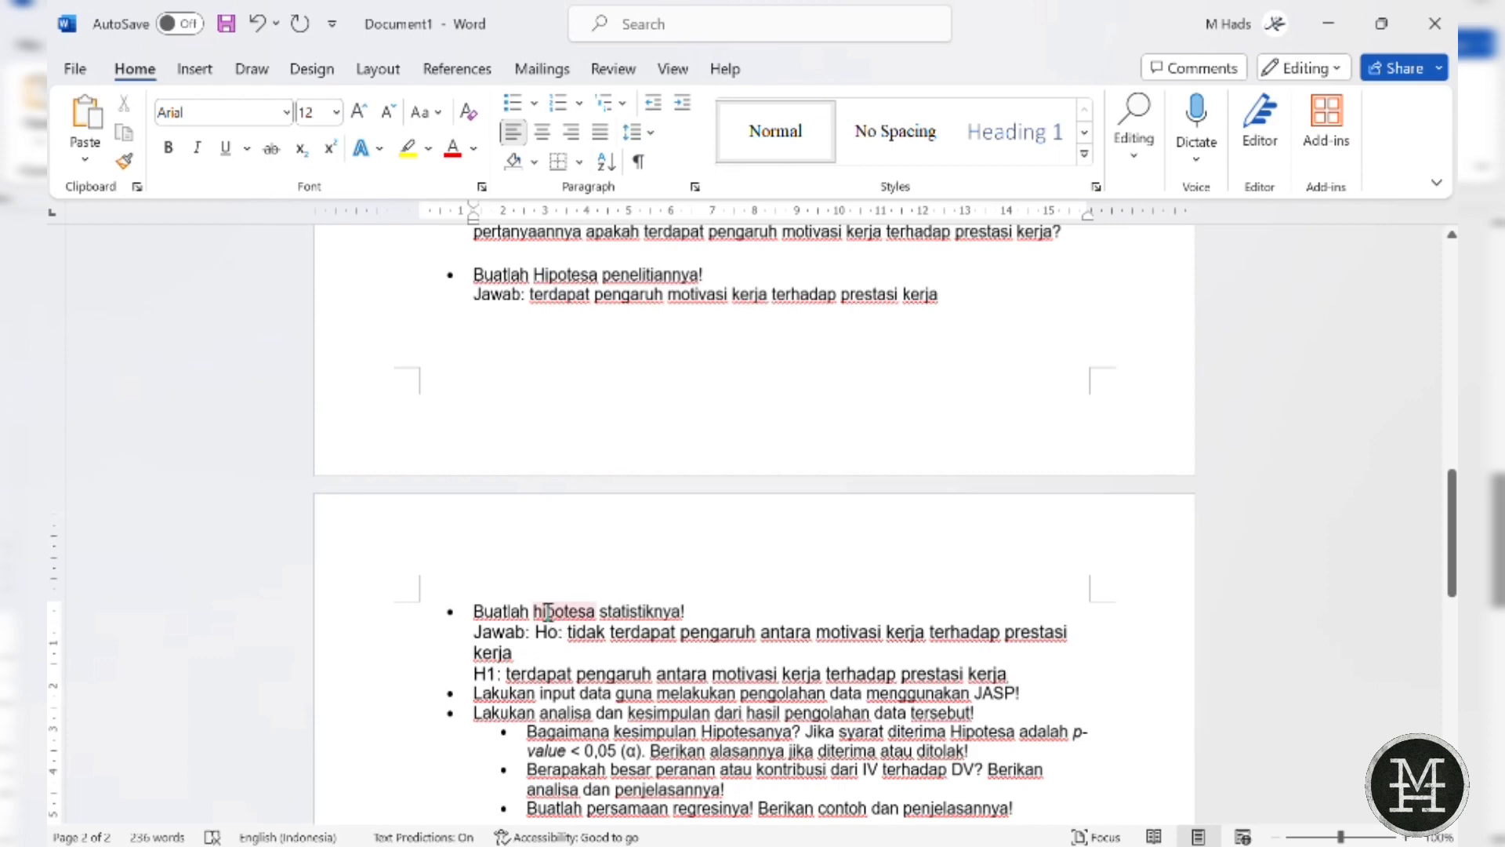
# - Set the font size of the whole statistical hypothesis answer, from "Jawab:" to the end of the H1 line, to 11
pyautogui.rightClick(547, 611)
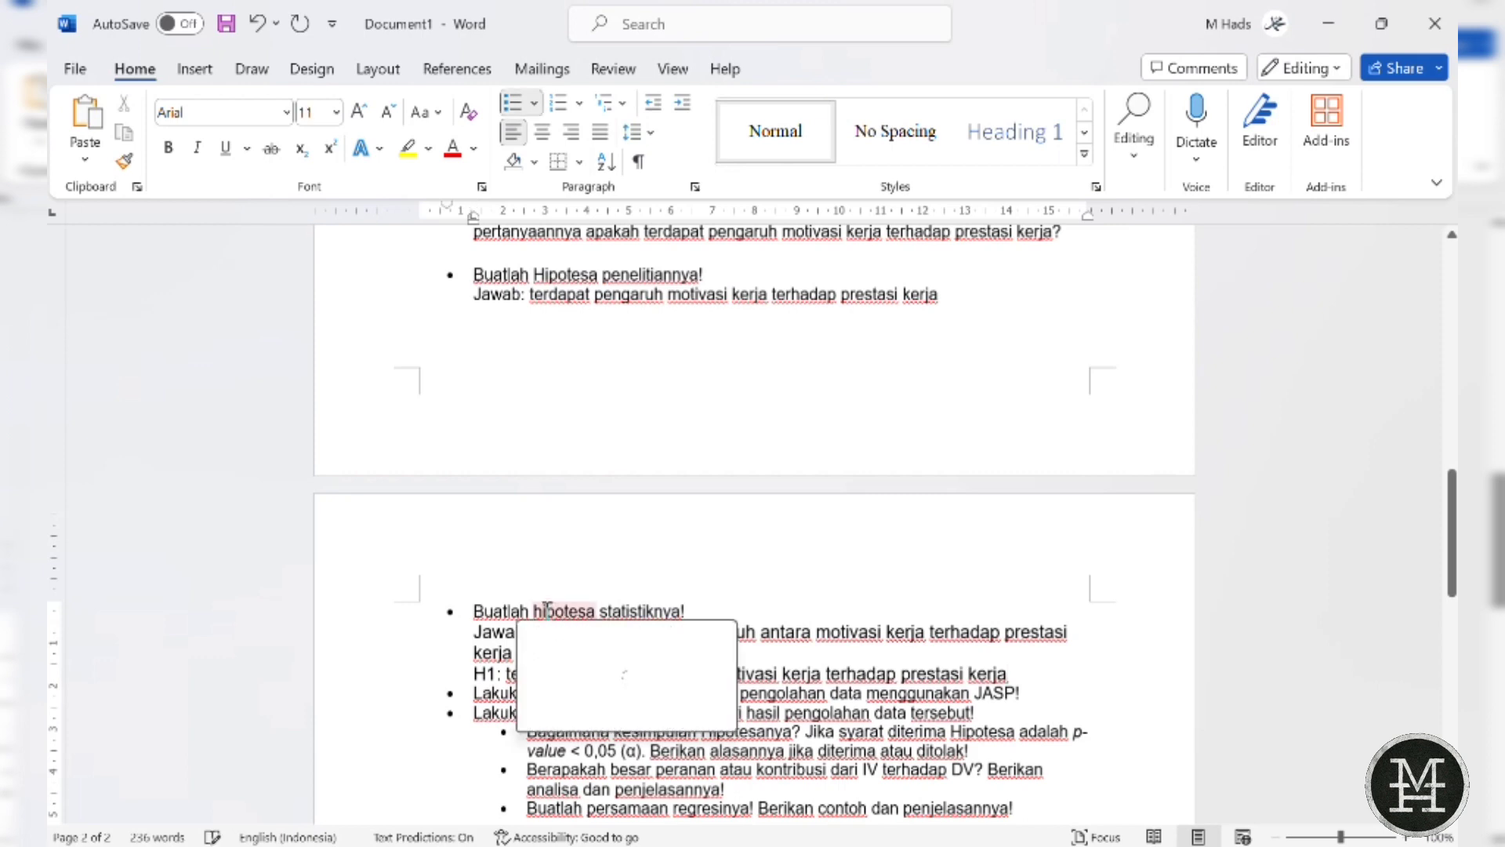
pyautogui.click(497, 663)
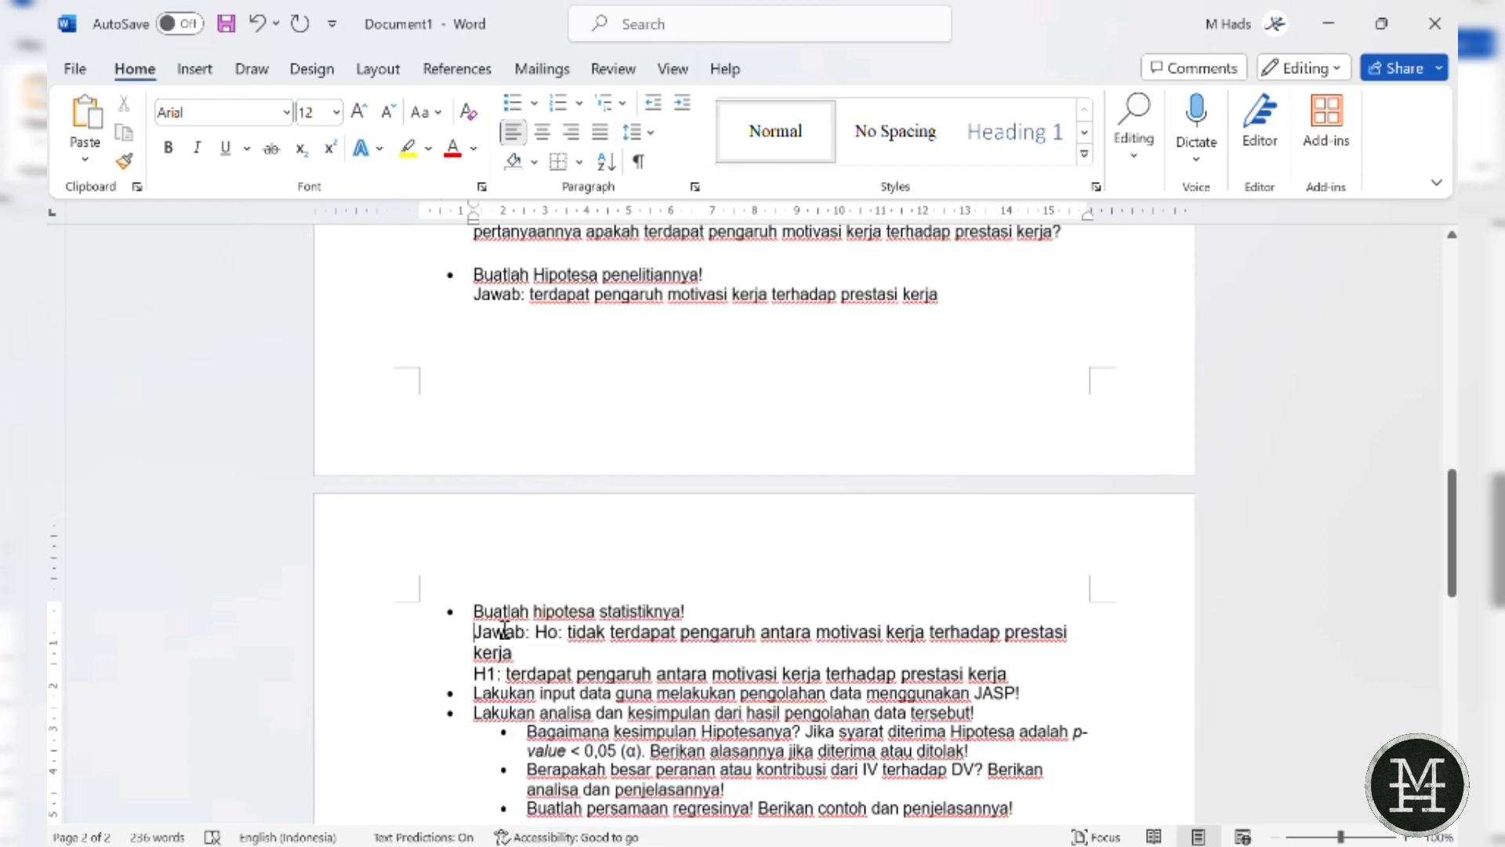
pyautogui.moveTo(474, 631); pyautogui.dragTo(1012, 674)
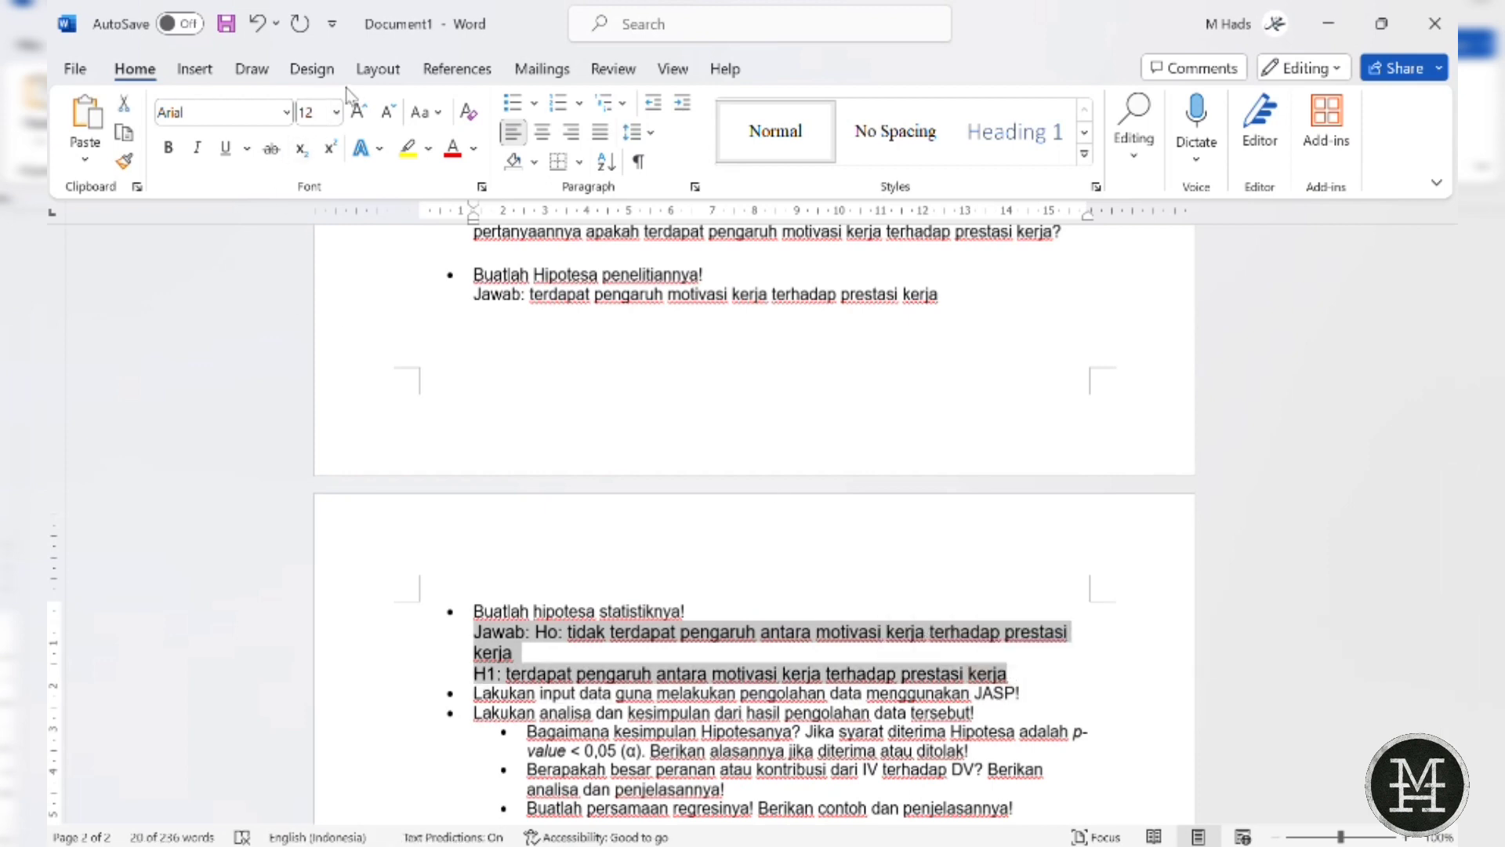
pyautogui.click(337, 112)
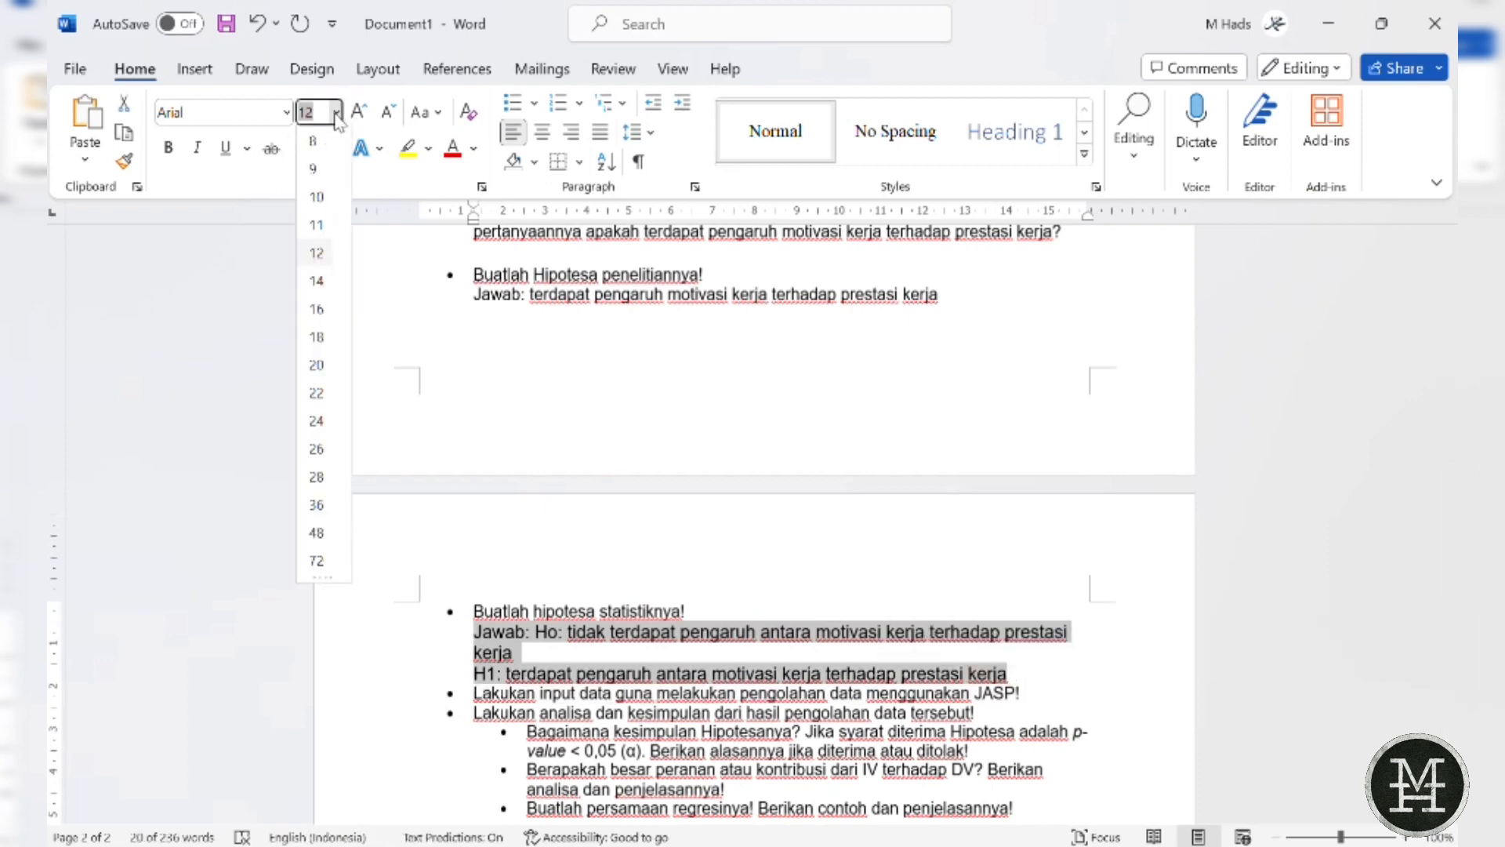
pyautogui.click(312, 227)
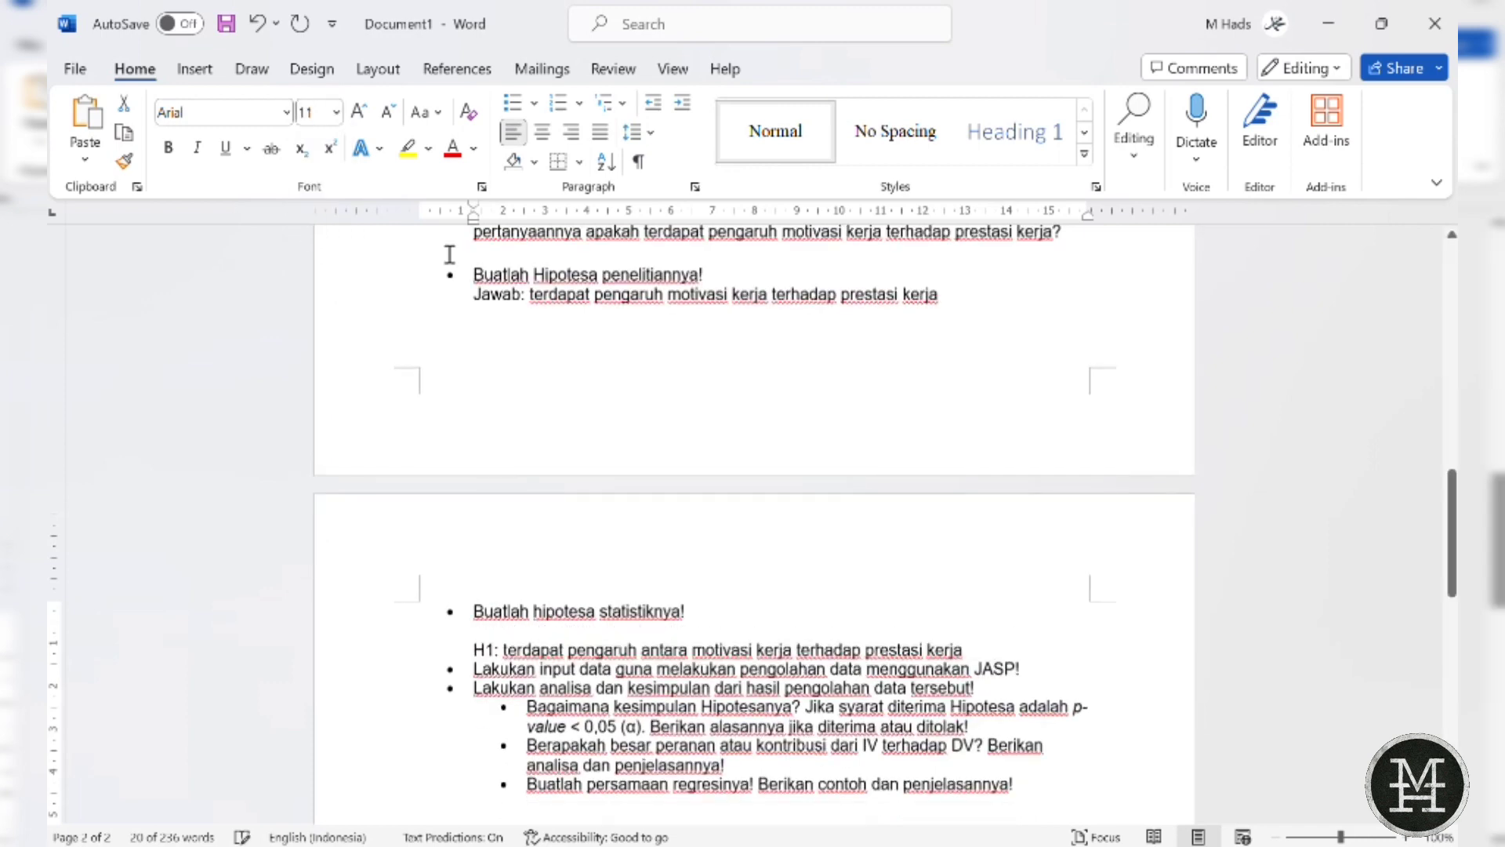
# - Put the Ho statement on its own line below "Jawab:" and add an empty line after the H1 statement
pyautogui.rightClick(950, 706)
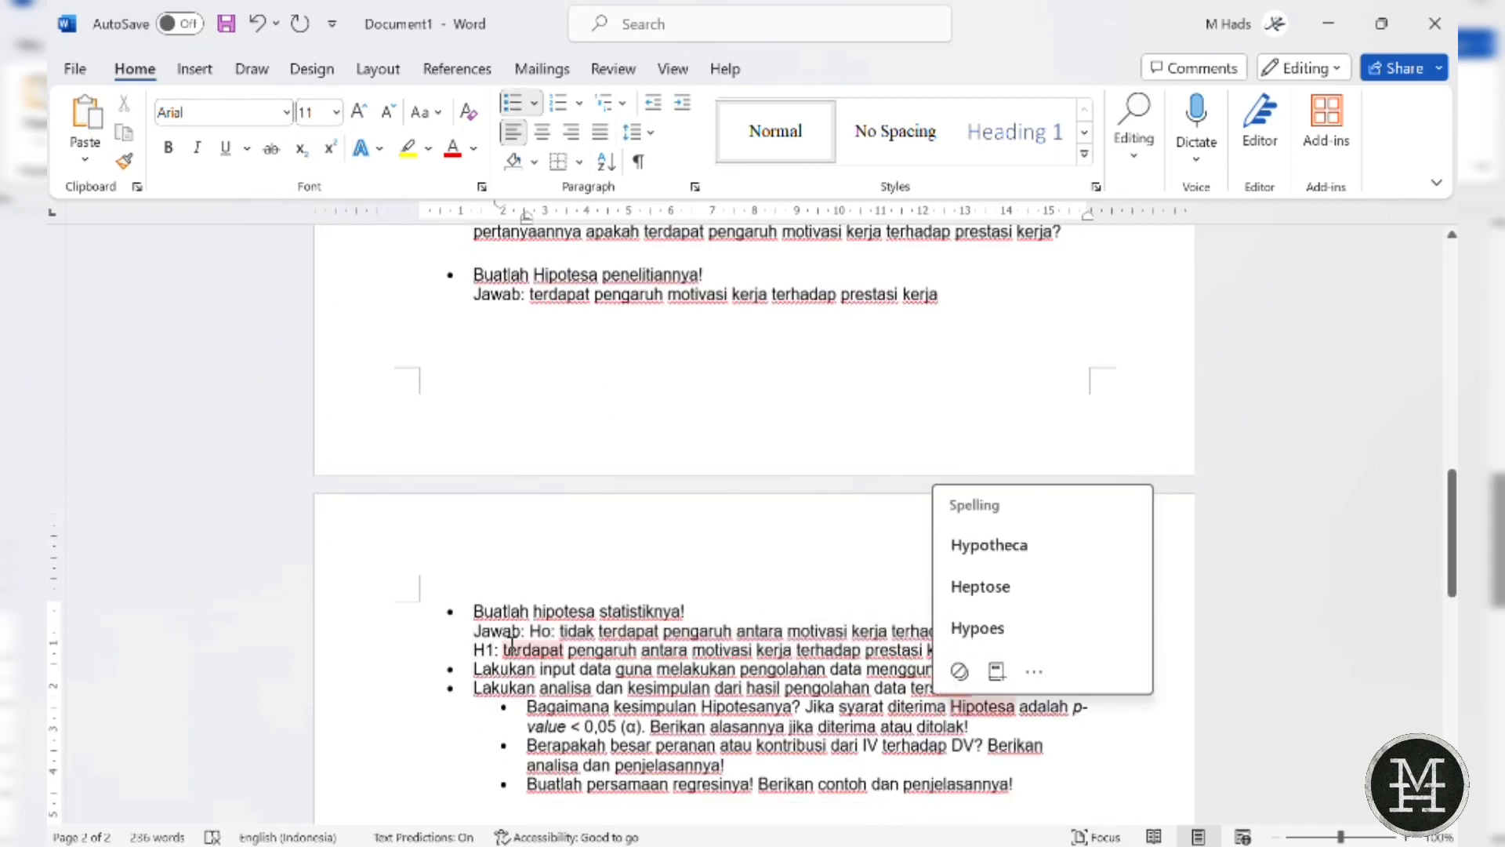
pyautogui.click(534, 629)
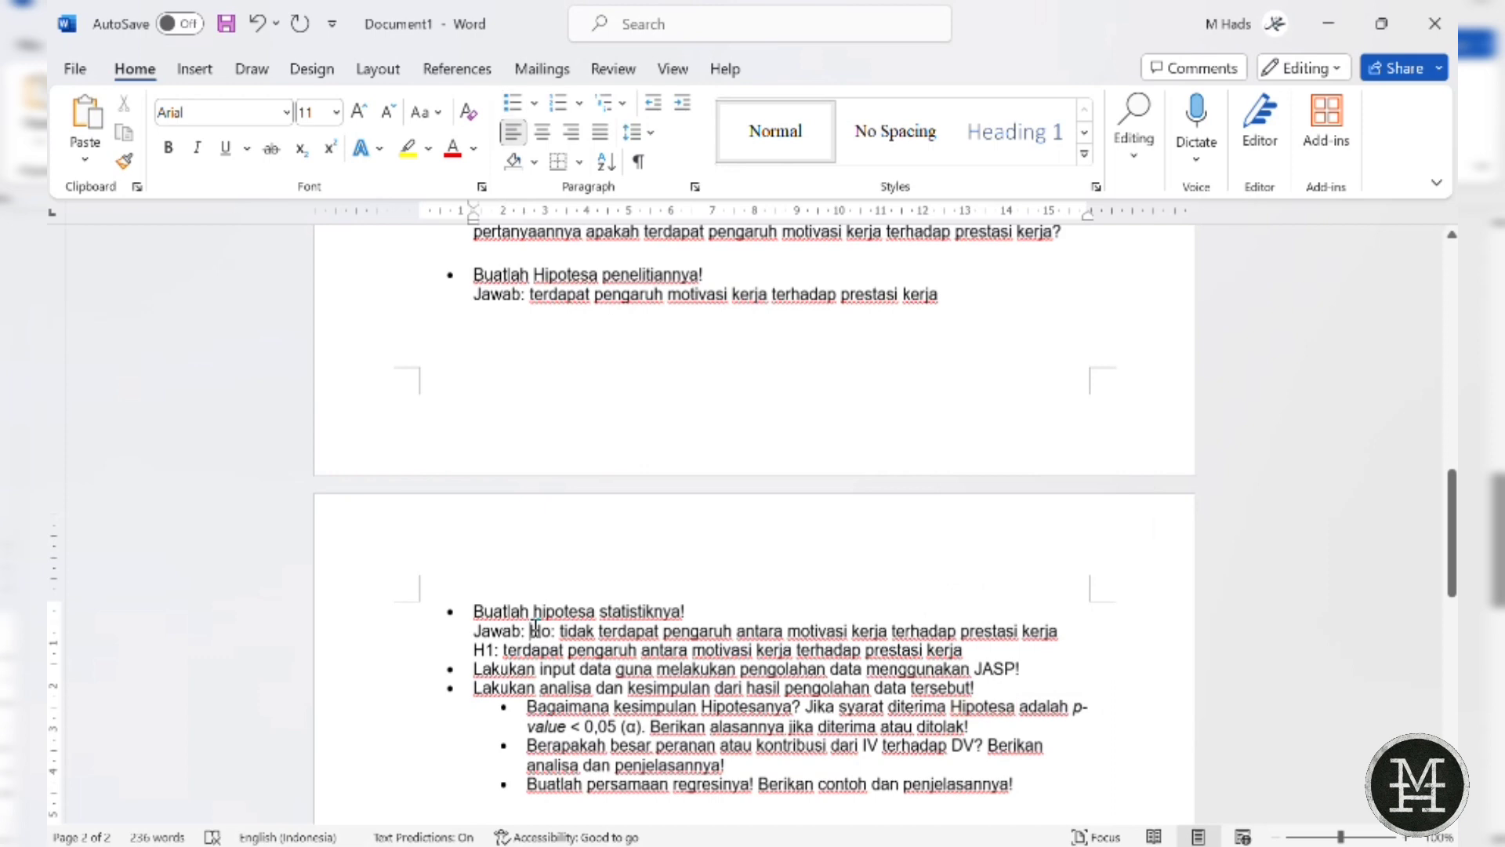
pyautogui.press('Return')
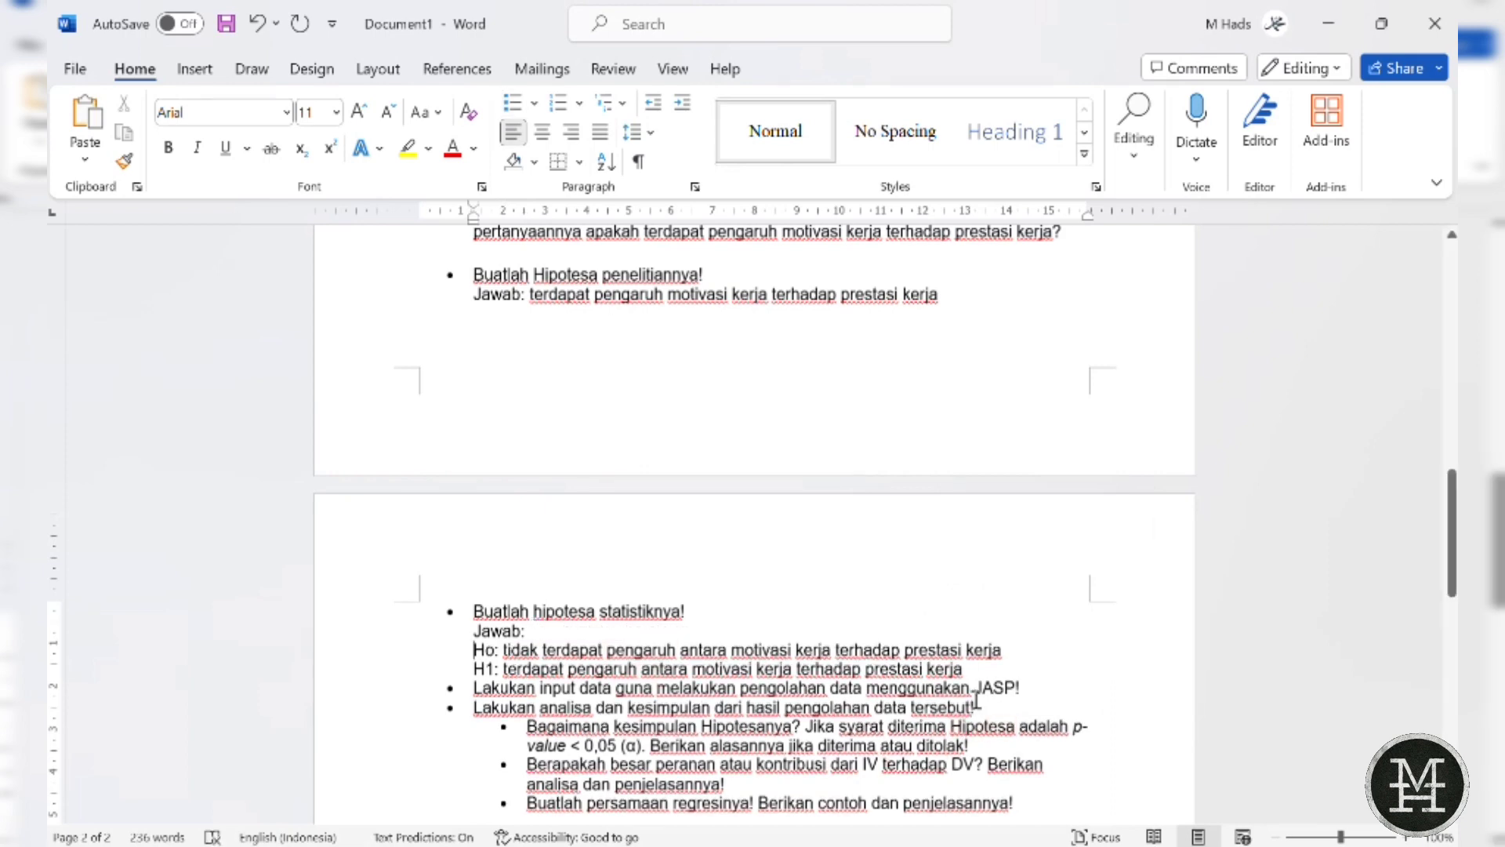
pyautogui.click(986, 673)
pyautogui.press('Return')
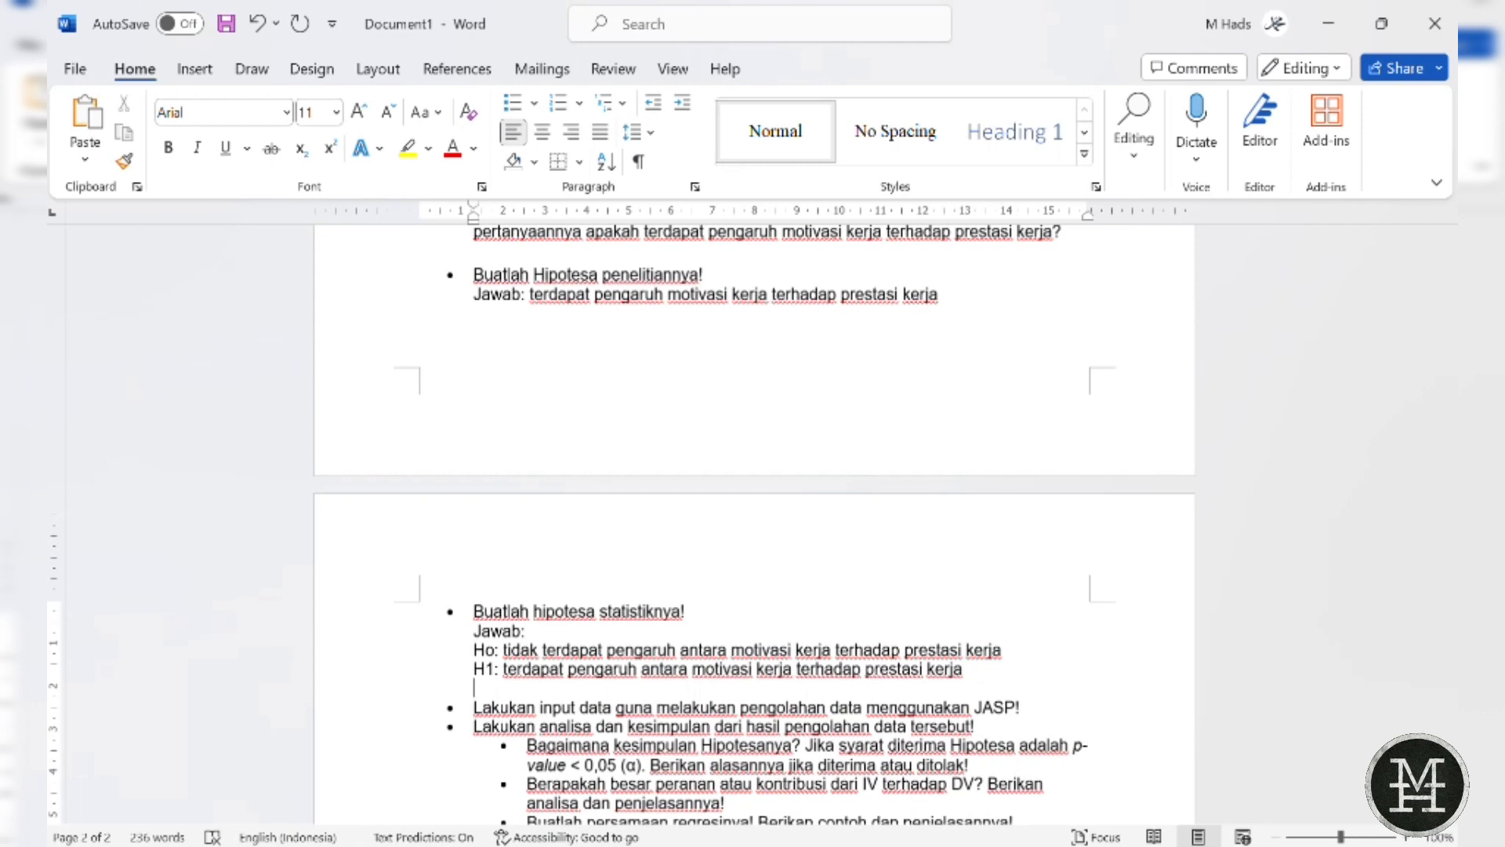
# - Delete the word "antara" from both the Ho and the H1 statements
pyautogui.doubleClick(709, 651)
pyautogui.press('Delete')
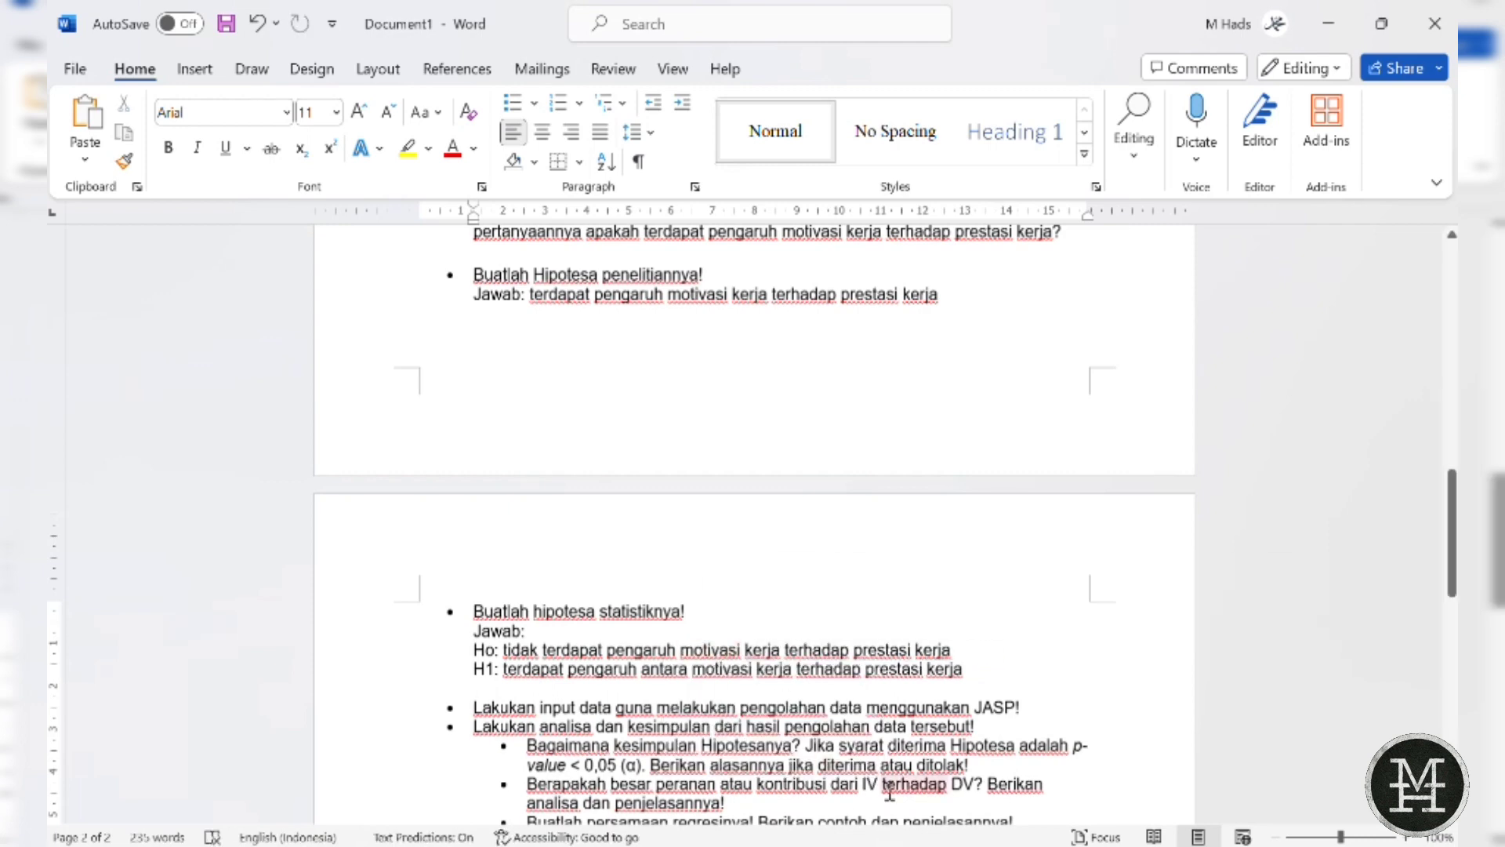
pyautogui.doubleClick(663, 671)
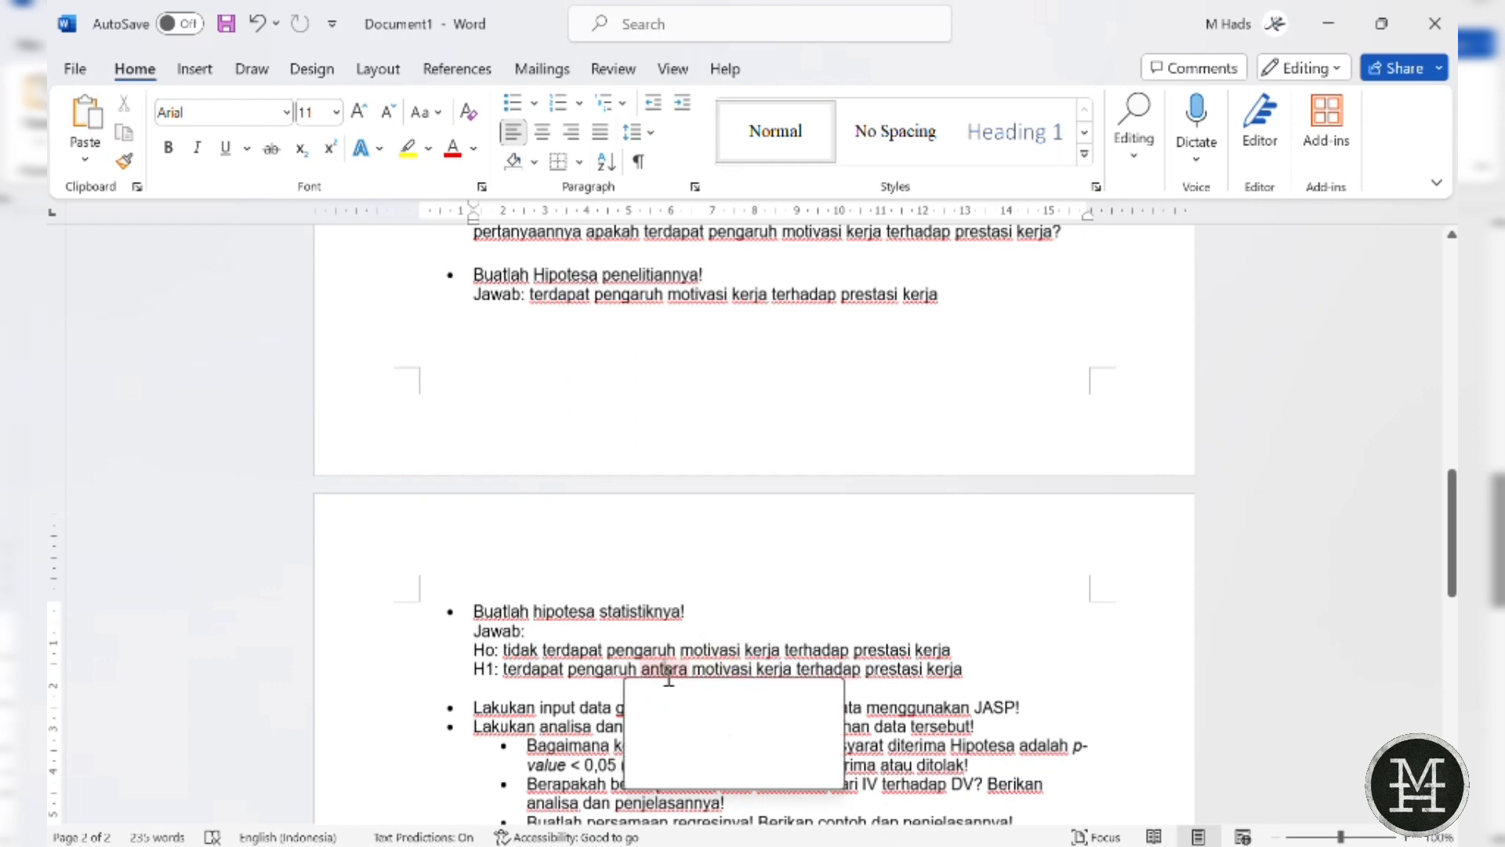
pyautogui.press('Delete')
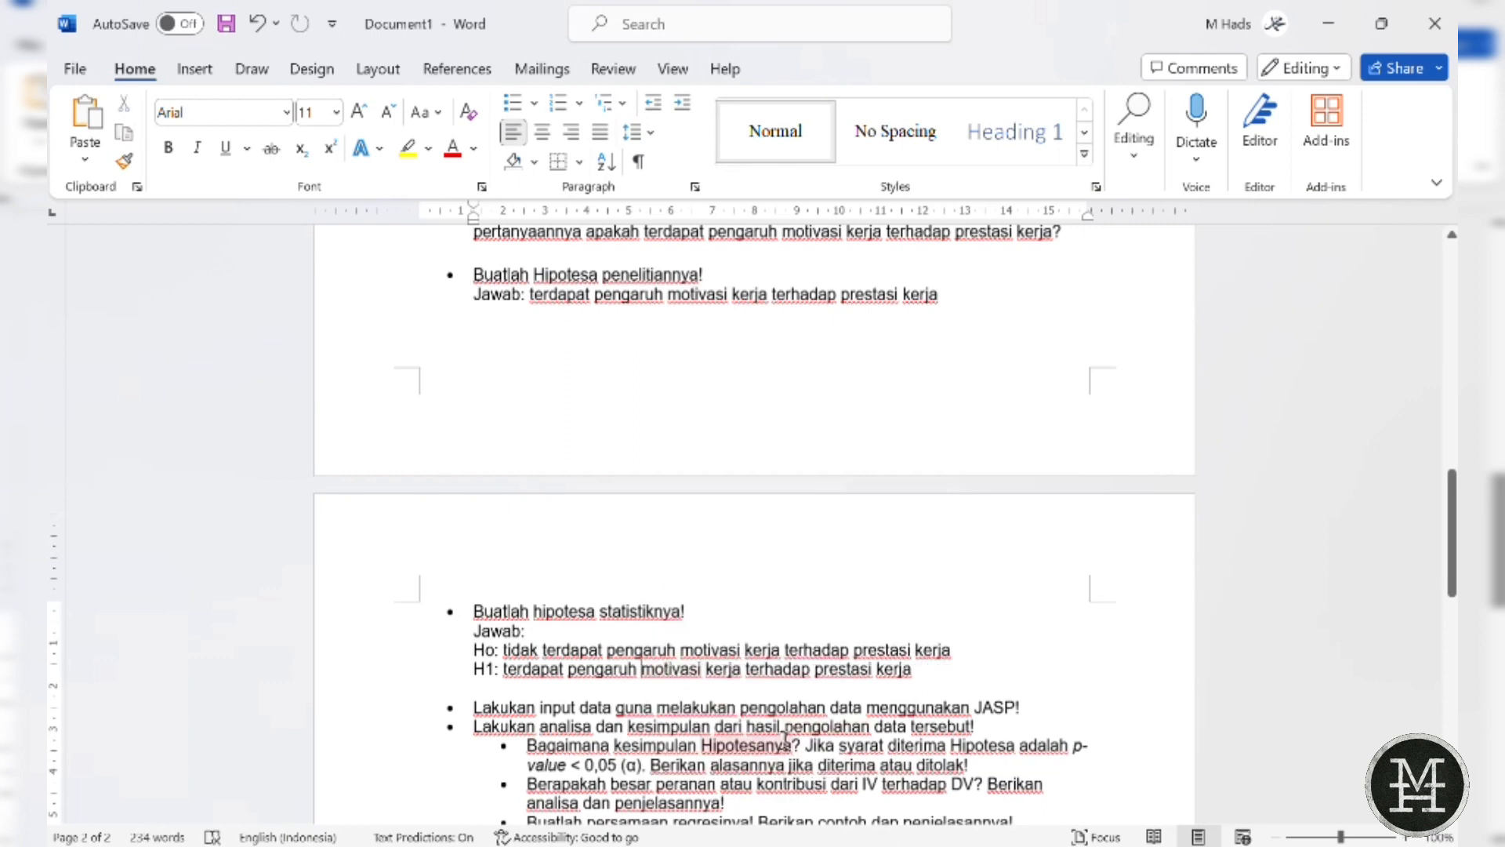
# - Add an unbulleted "Jawab:" line and two empty lines below the question "Lakukan input data guna melakukan pengolahan data menggunakan JASP!"
pyautogui.scroll(-3, 735, 737)
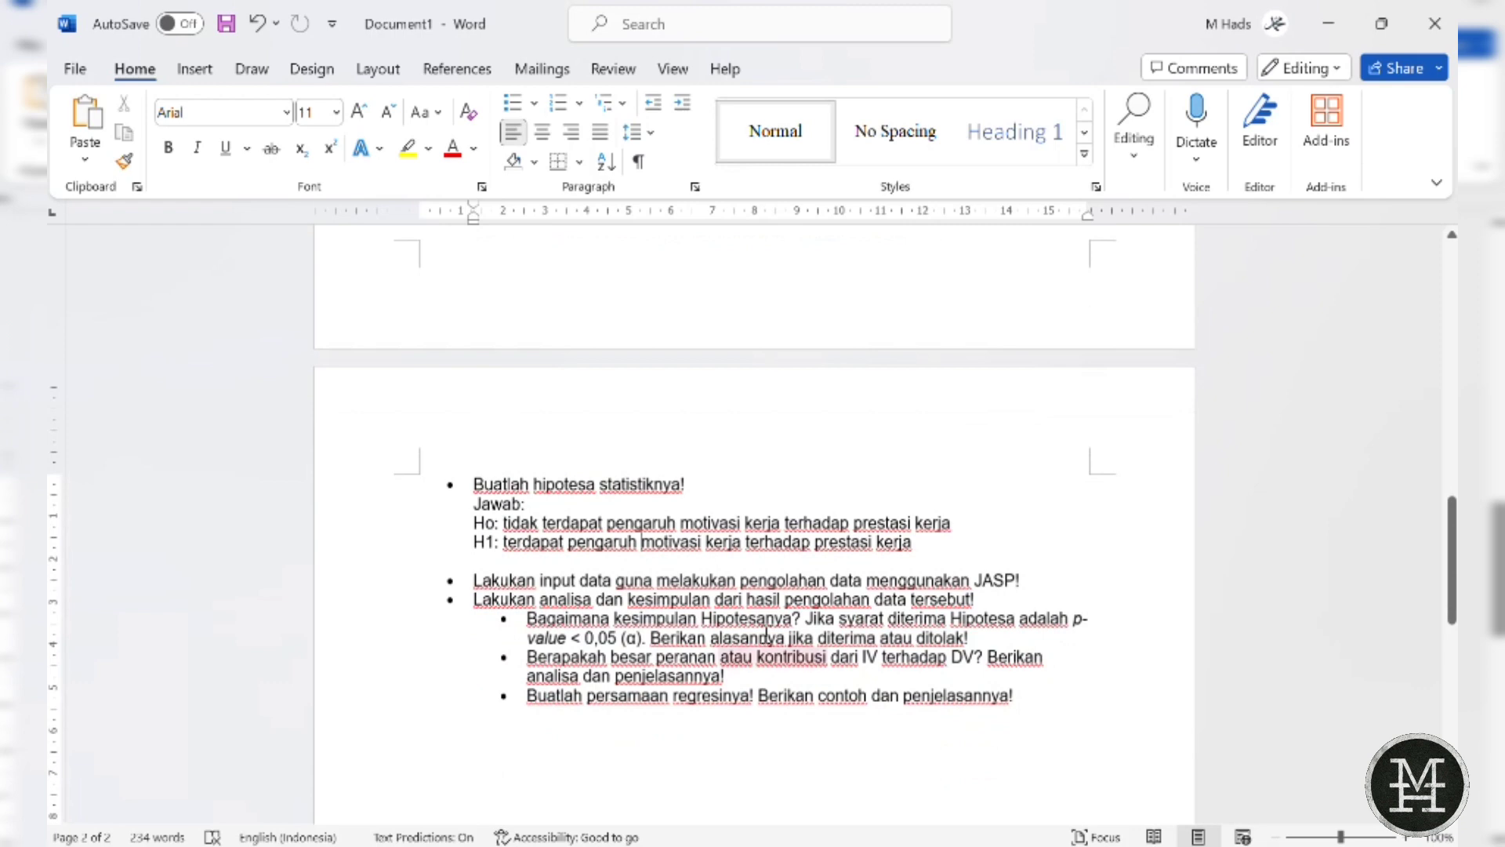
pyautogui.click(1042, 577)
pyautogui.press('Return')
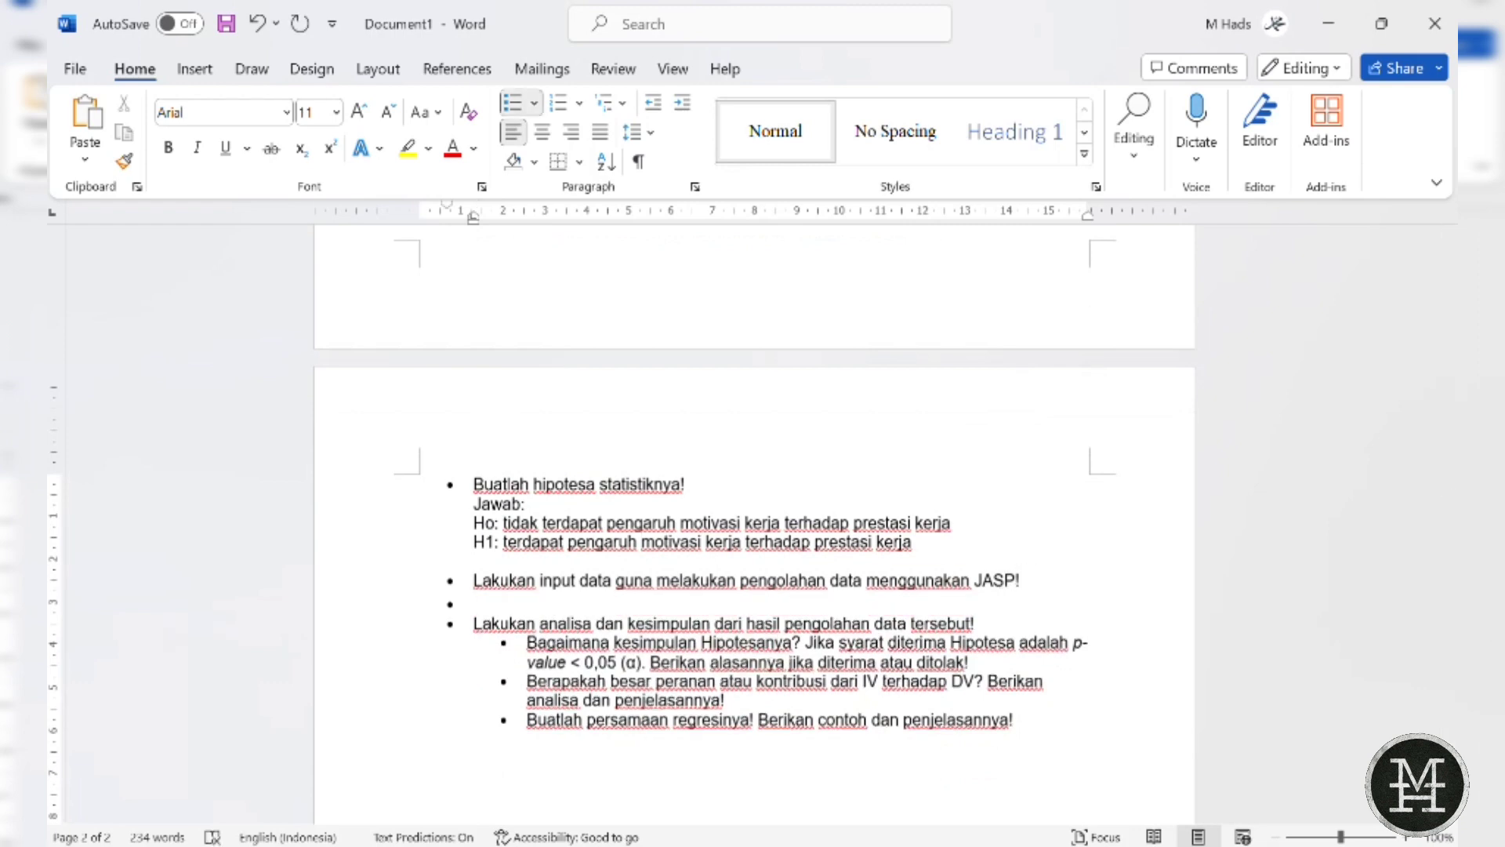
pyautogui.press('BackSpace')
pyautogui.write('Jawab:')
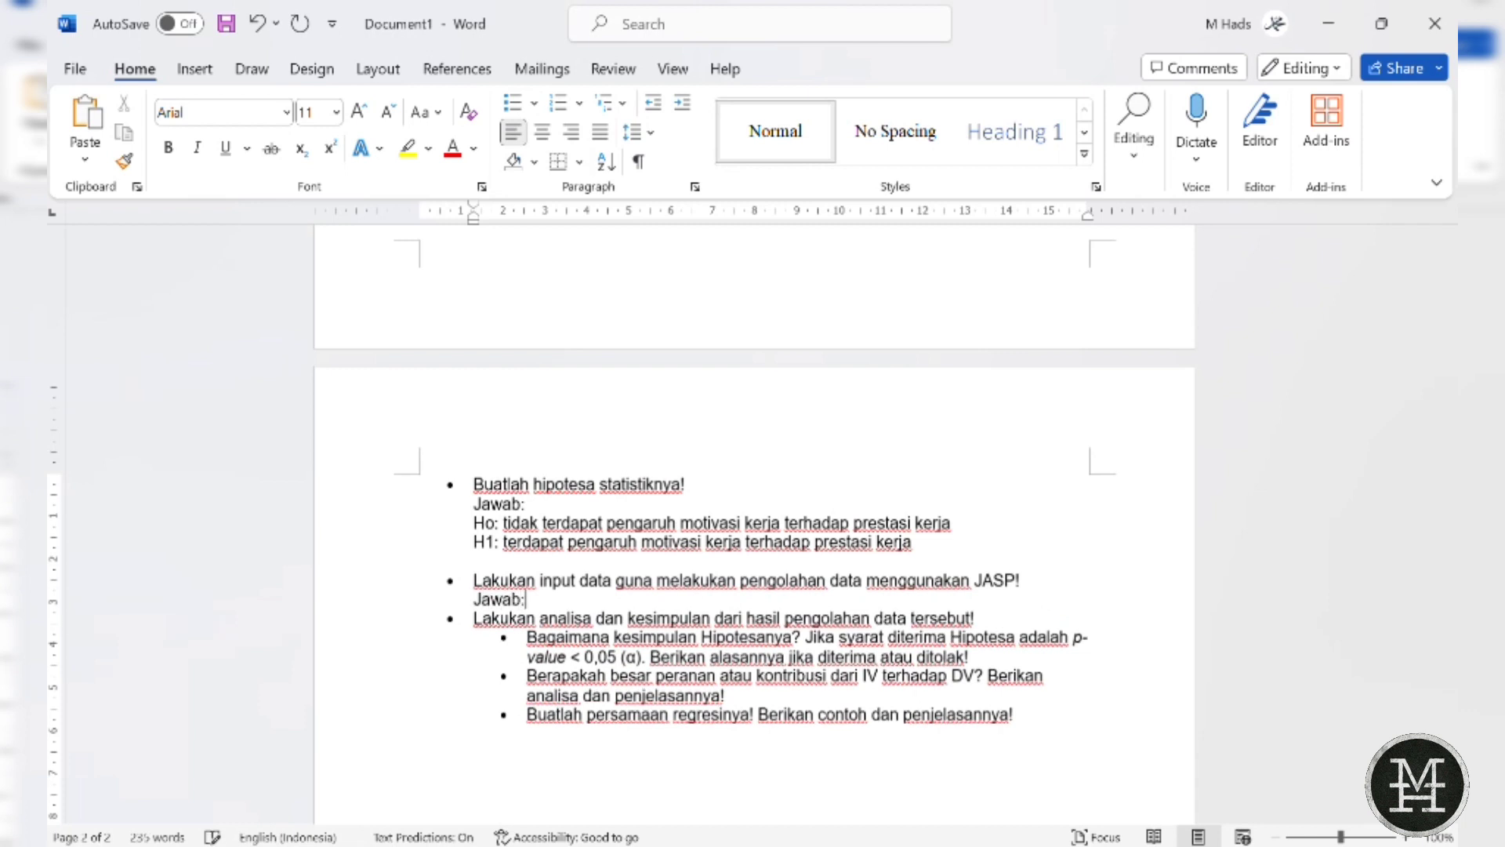
pyautogui.press('Return')
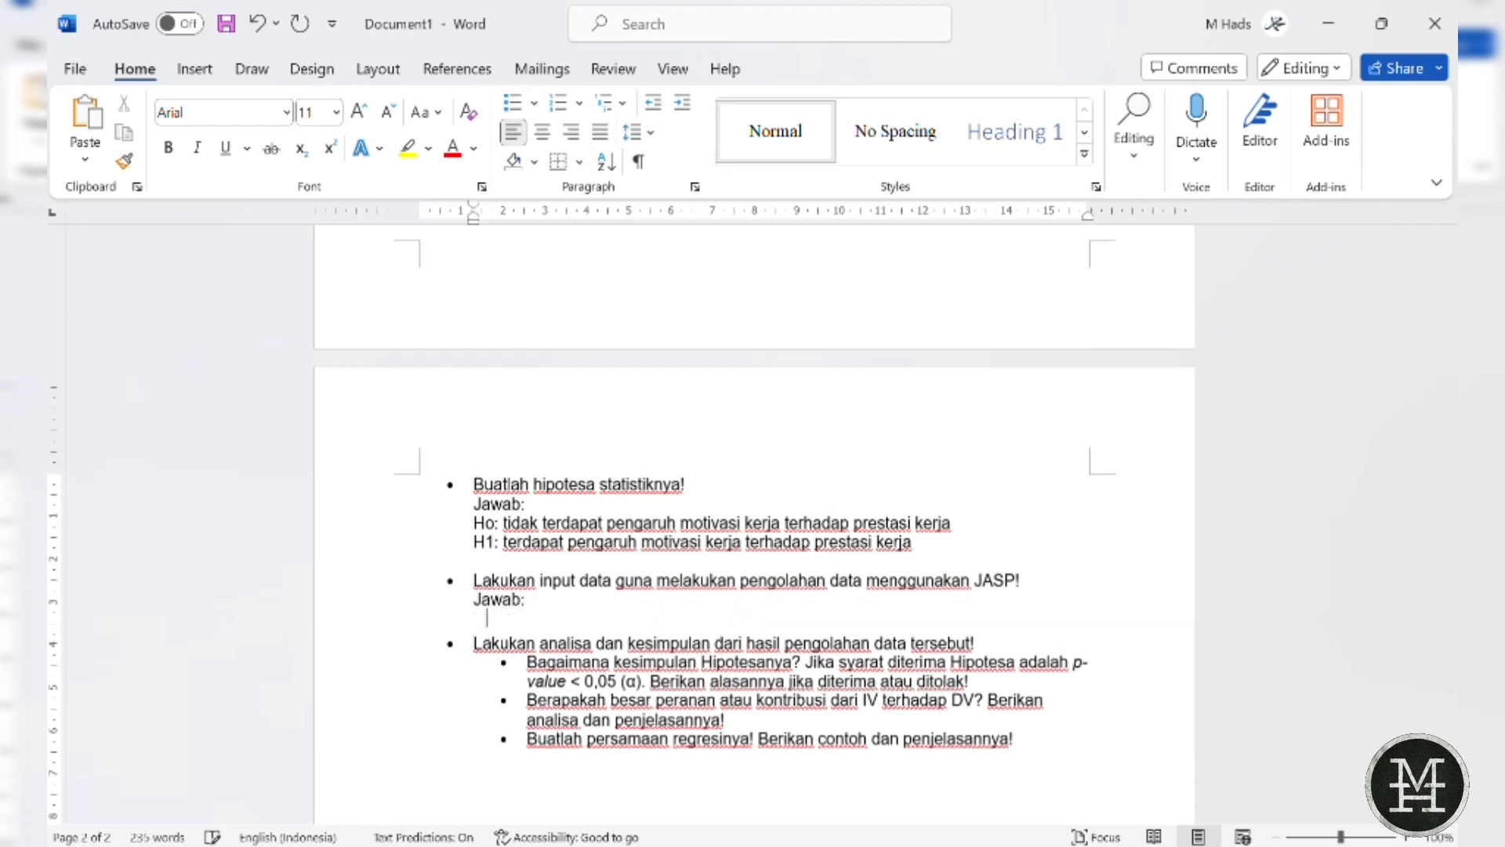
pyautogui.press('Return')
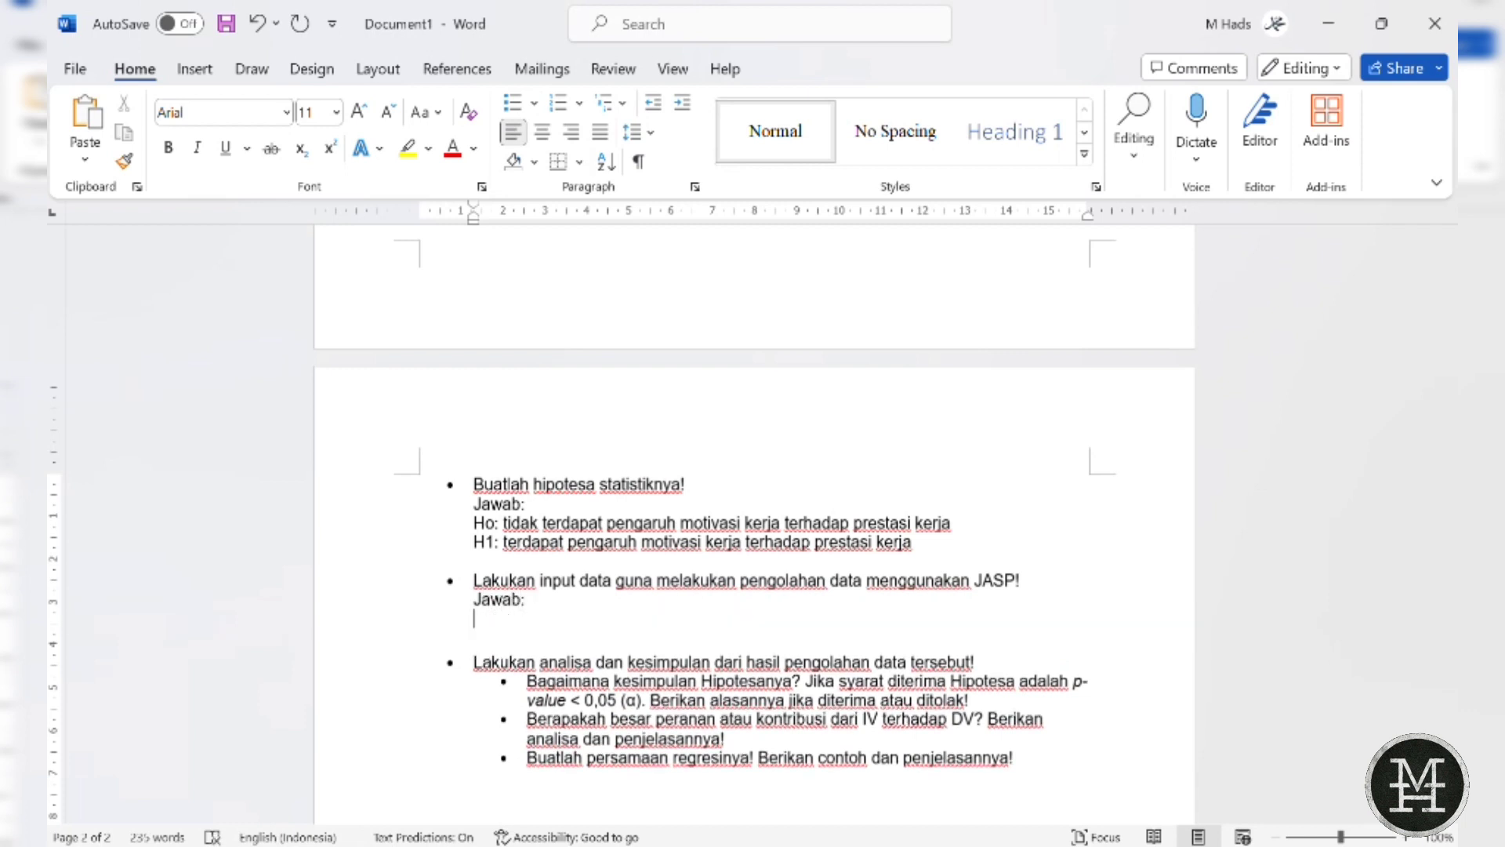
# - Copy the Model Summary table from the linear regression results in JASP and paste it below "Jawab:" in the Word document
pyautogui.press('super+Tab')
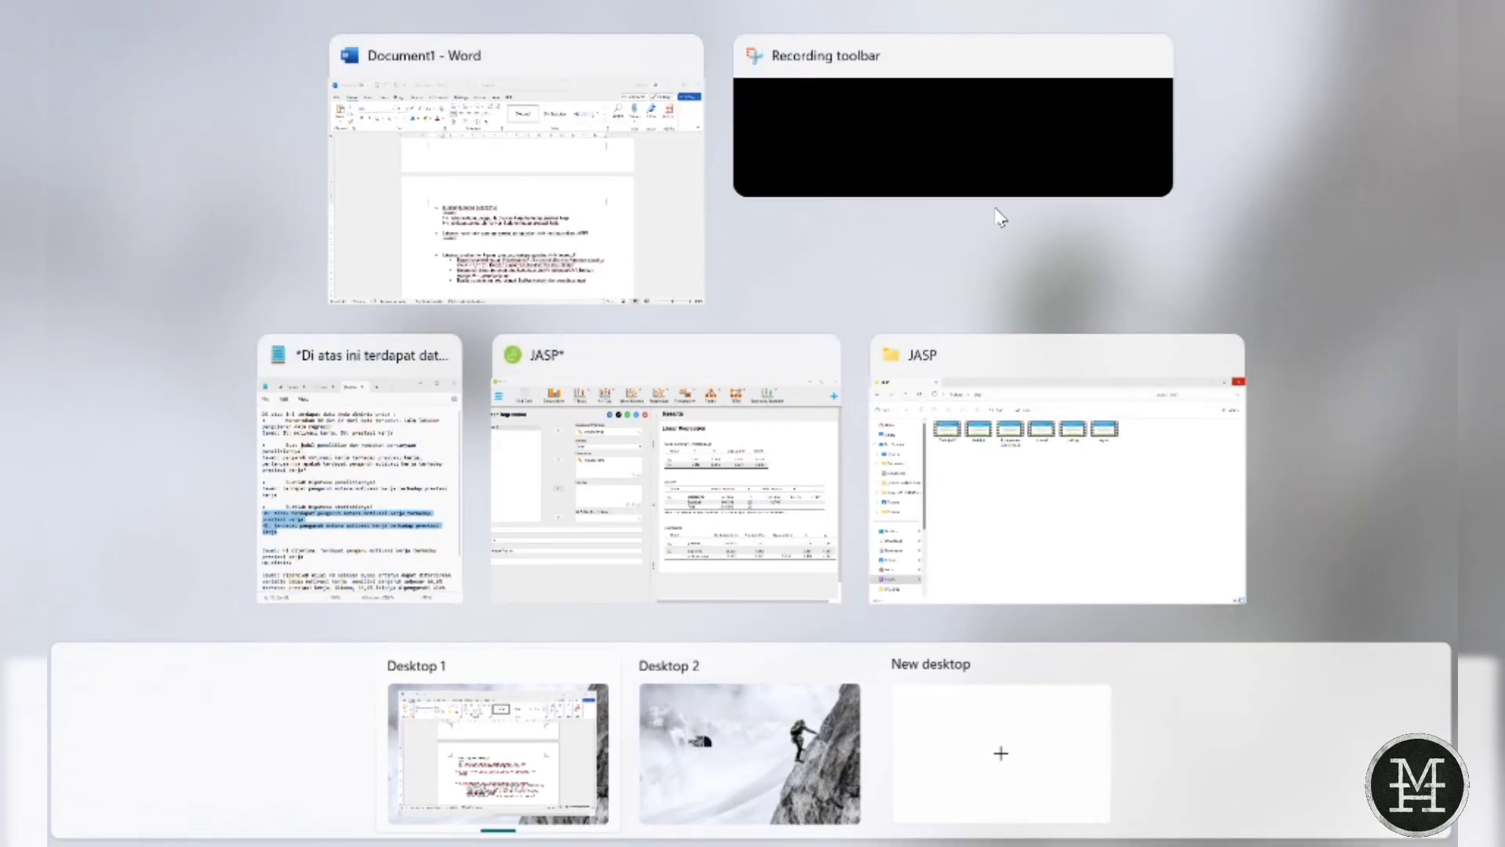
pyautogui.click(632, 528)
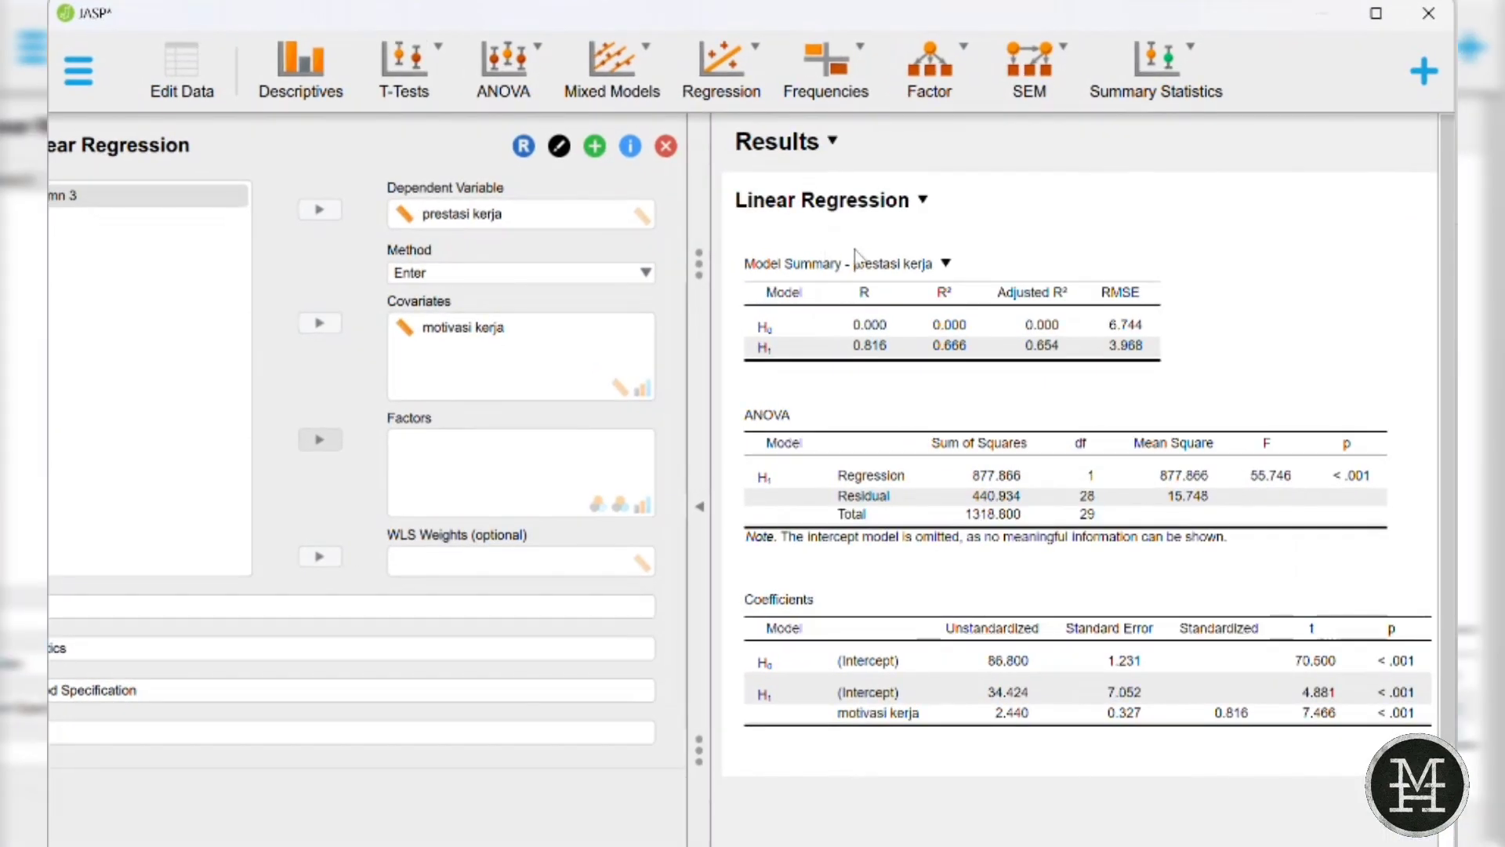
pyautogui.click(945, 263)
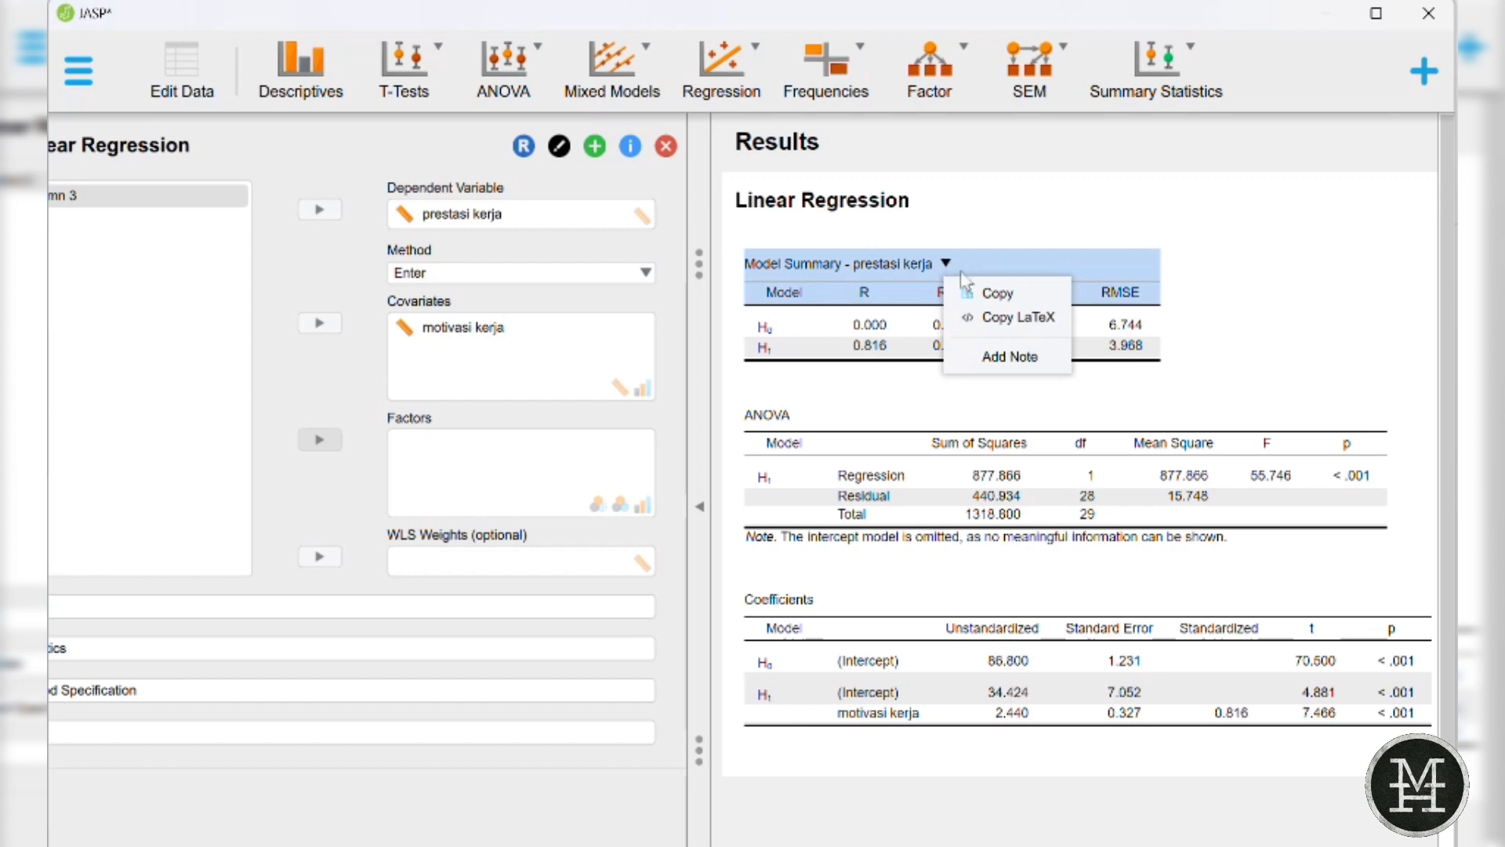
pyautogui.click(986, 293)
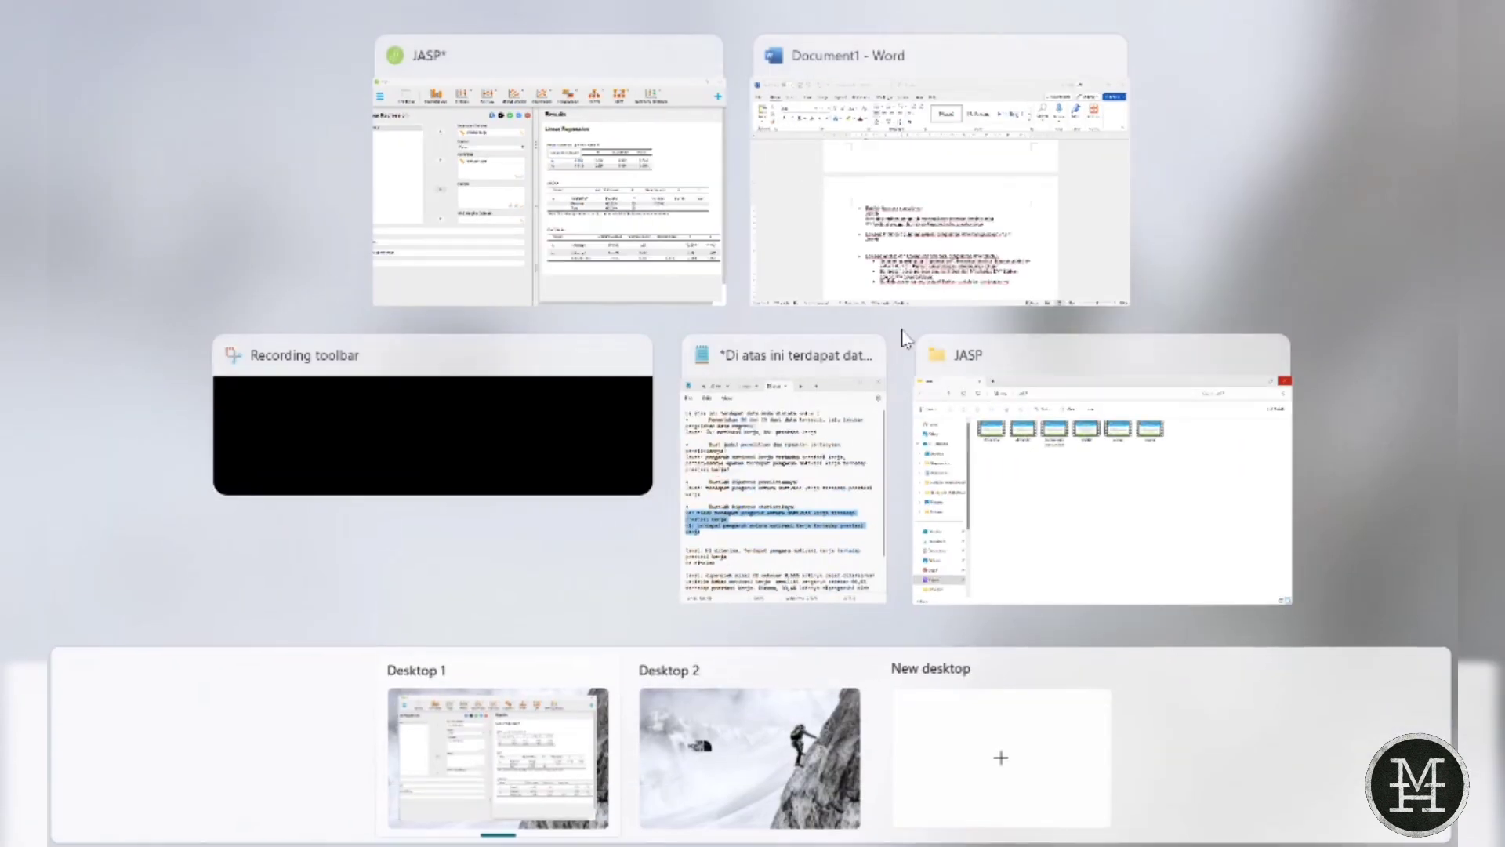
pyautogui.press('super+Tab')
pyautogui.click(918, 249)
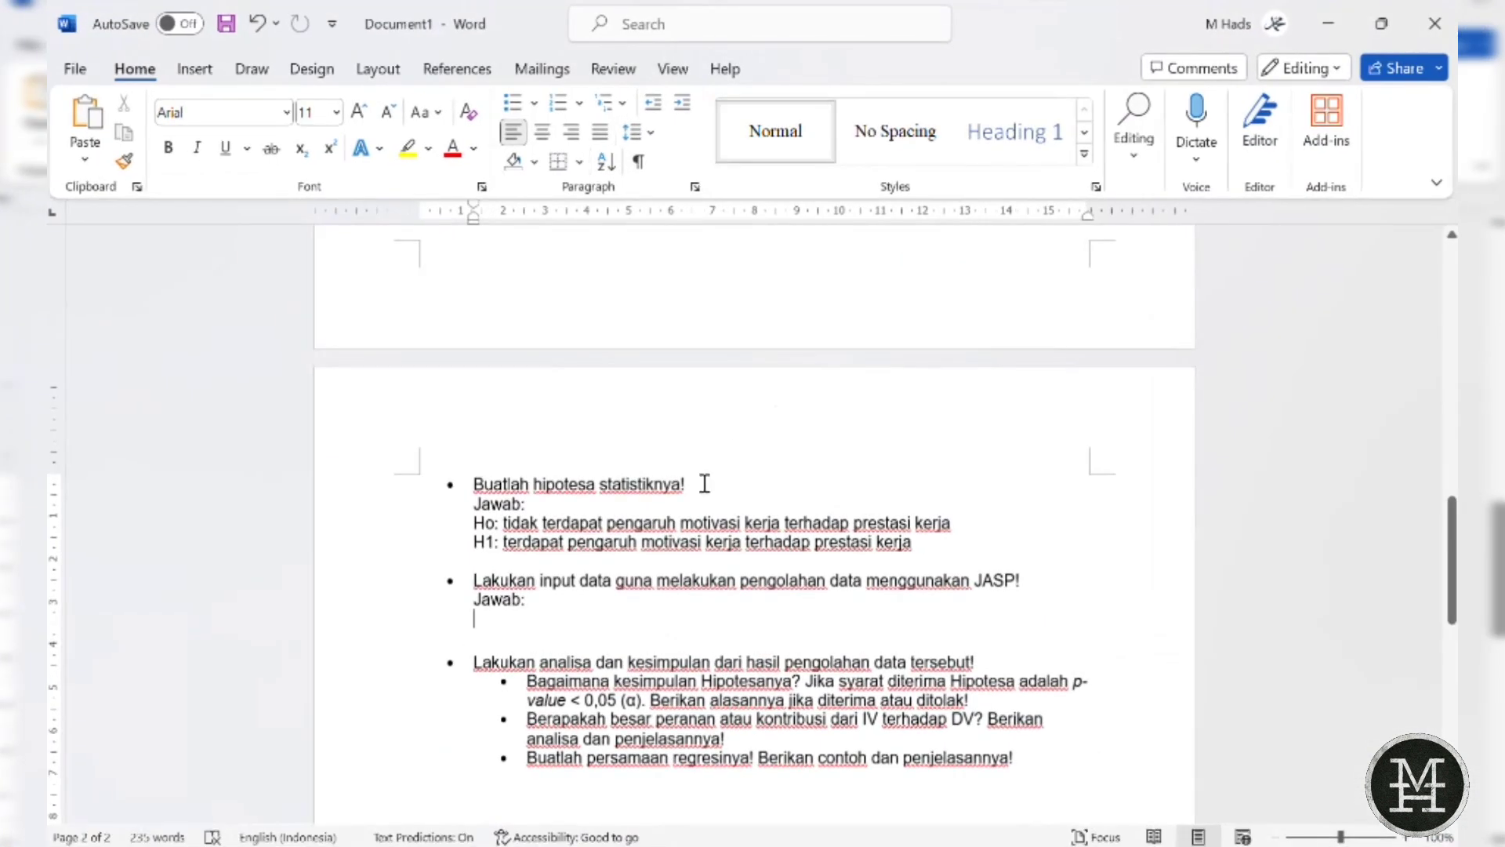
pyautogui.hotkey('ctrl', 'v')
# - Copy the ANOVA table from the JASP results and paste it below the Model Summary table in the Word document
pyautogui.press('super+Tab')
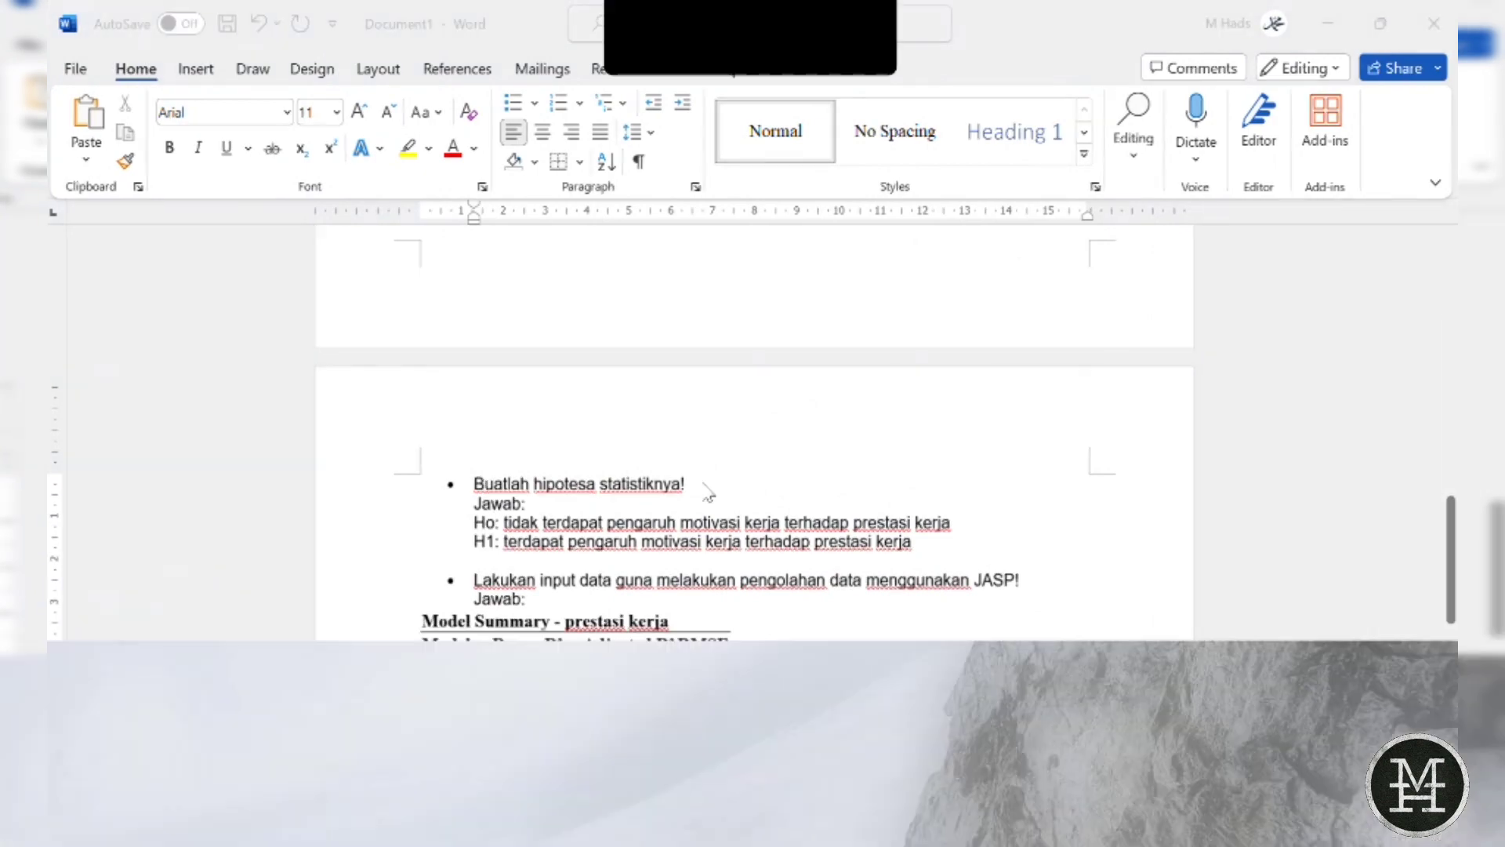
pyautogui.click(955, 219)
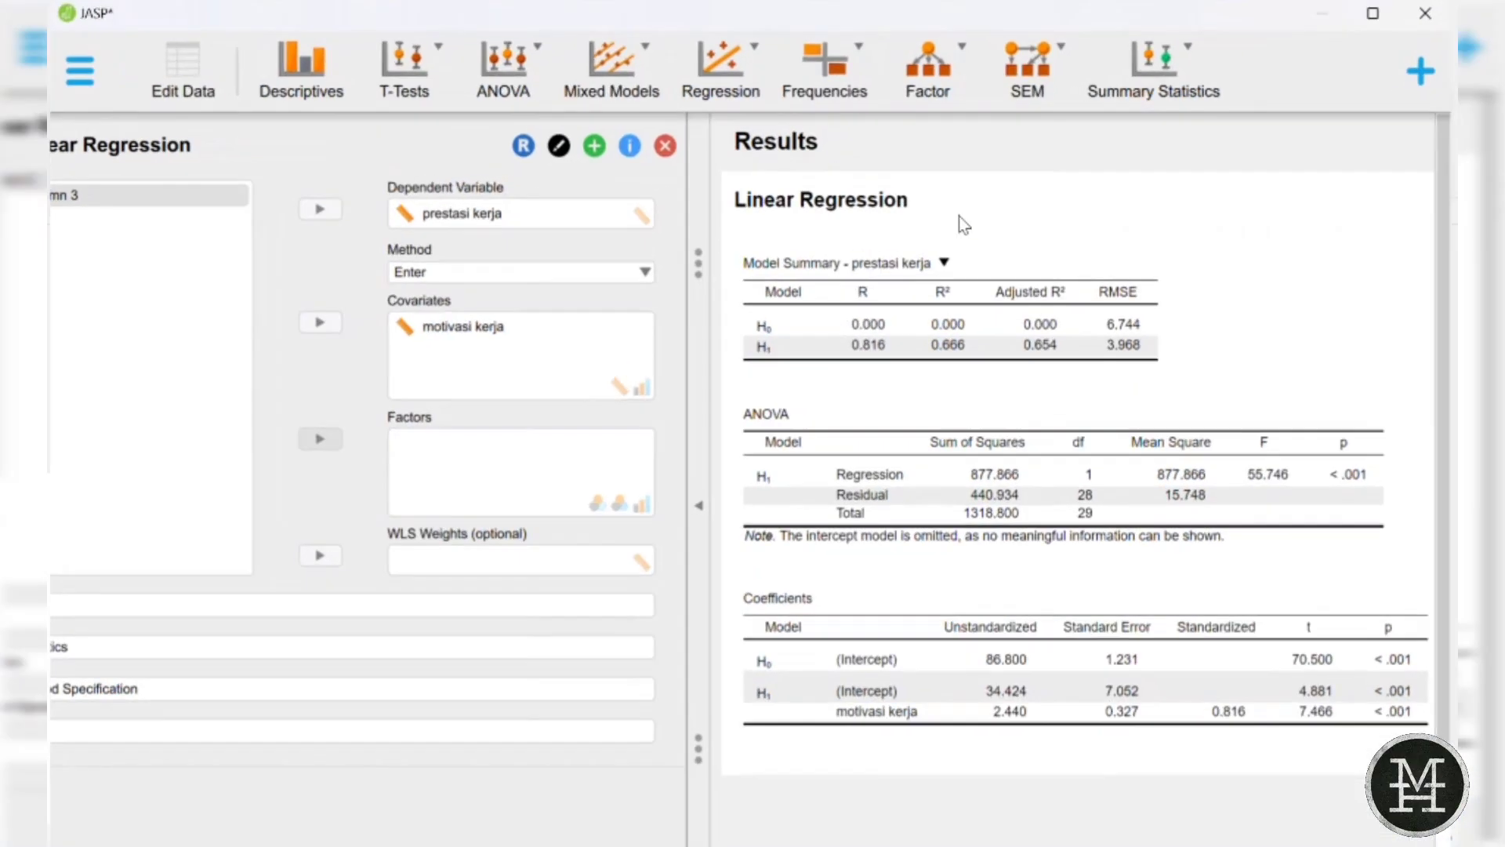
pyautogui.click(803, 415)
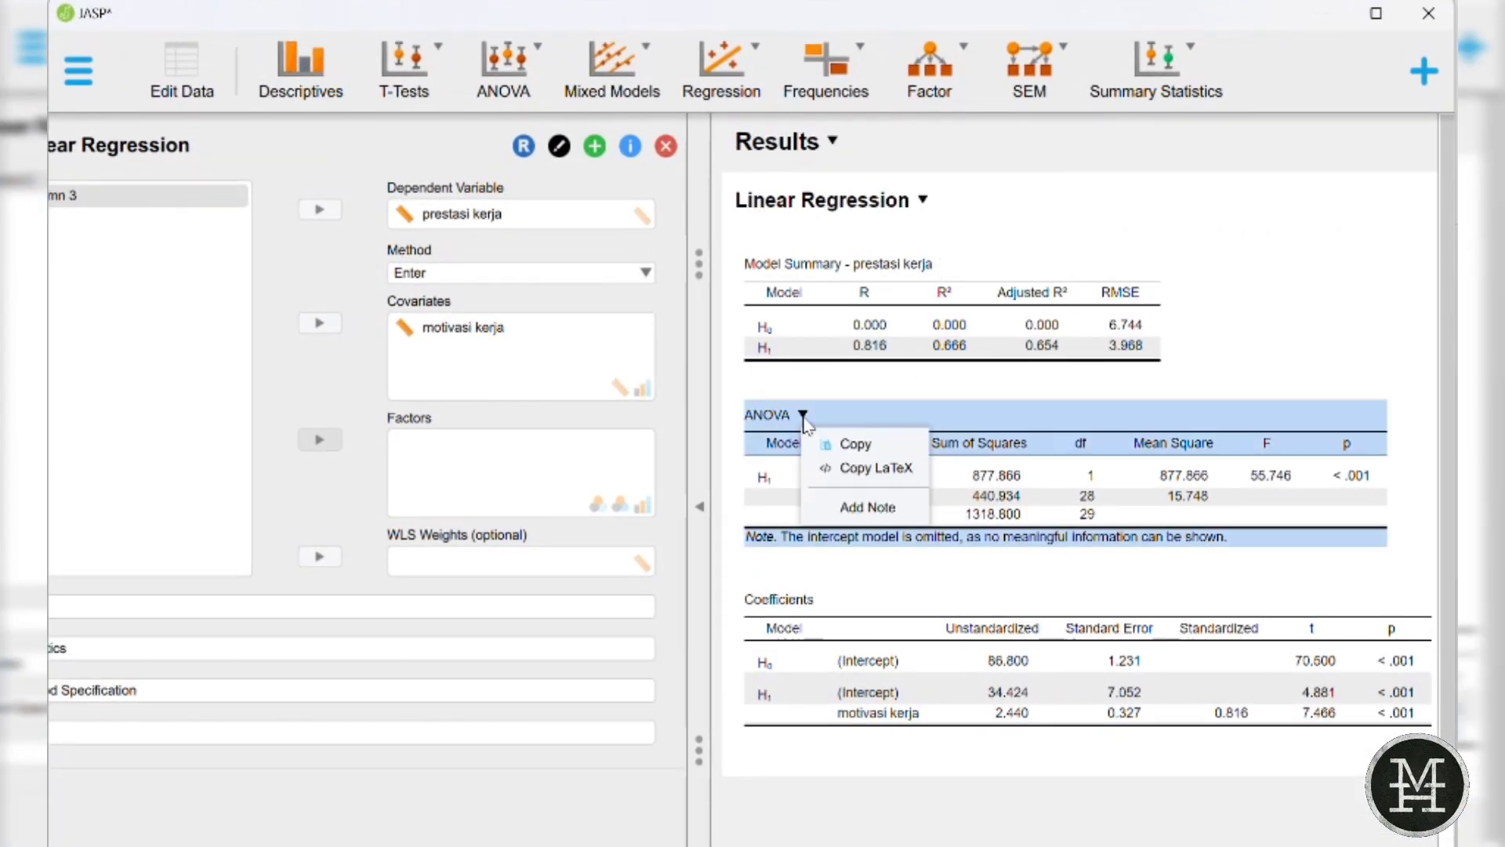
pyautogui.click(851, 443)
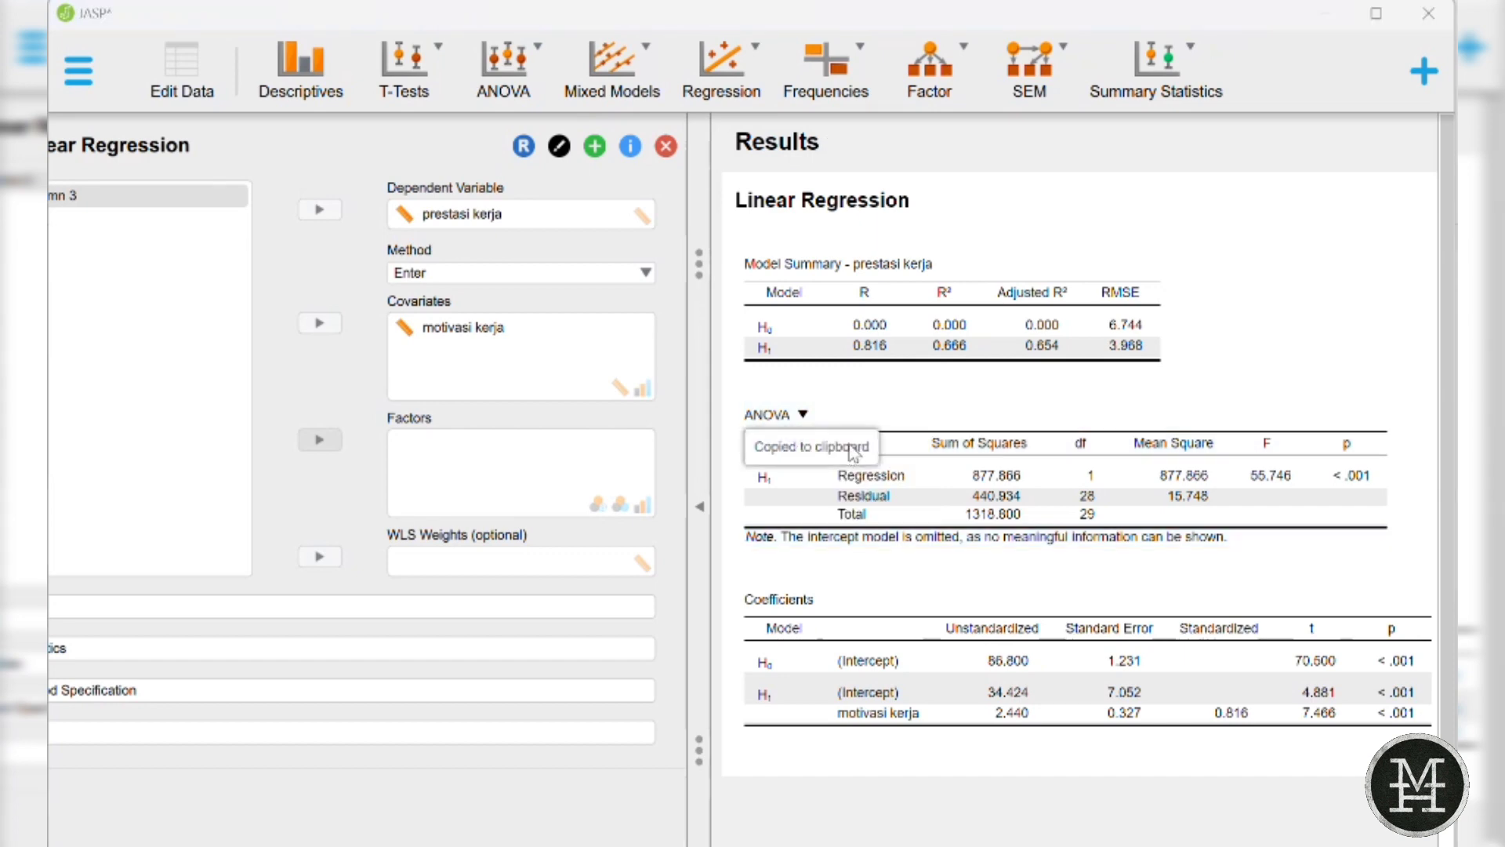
pyautogui.press('super+Tab')
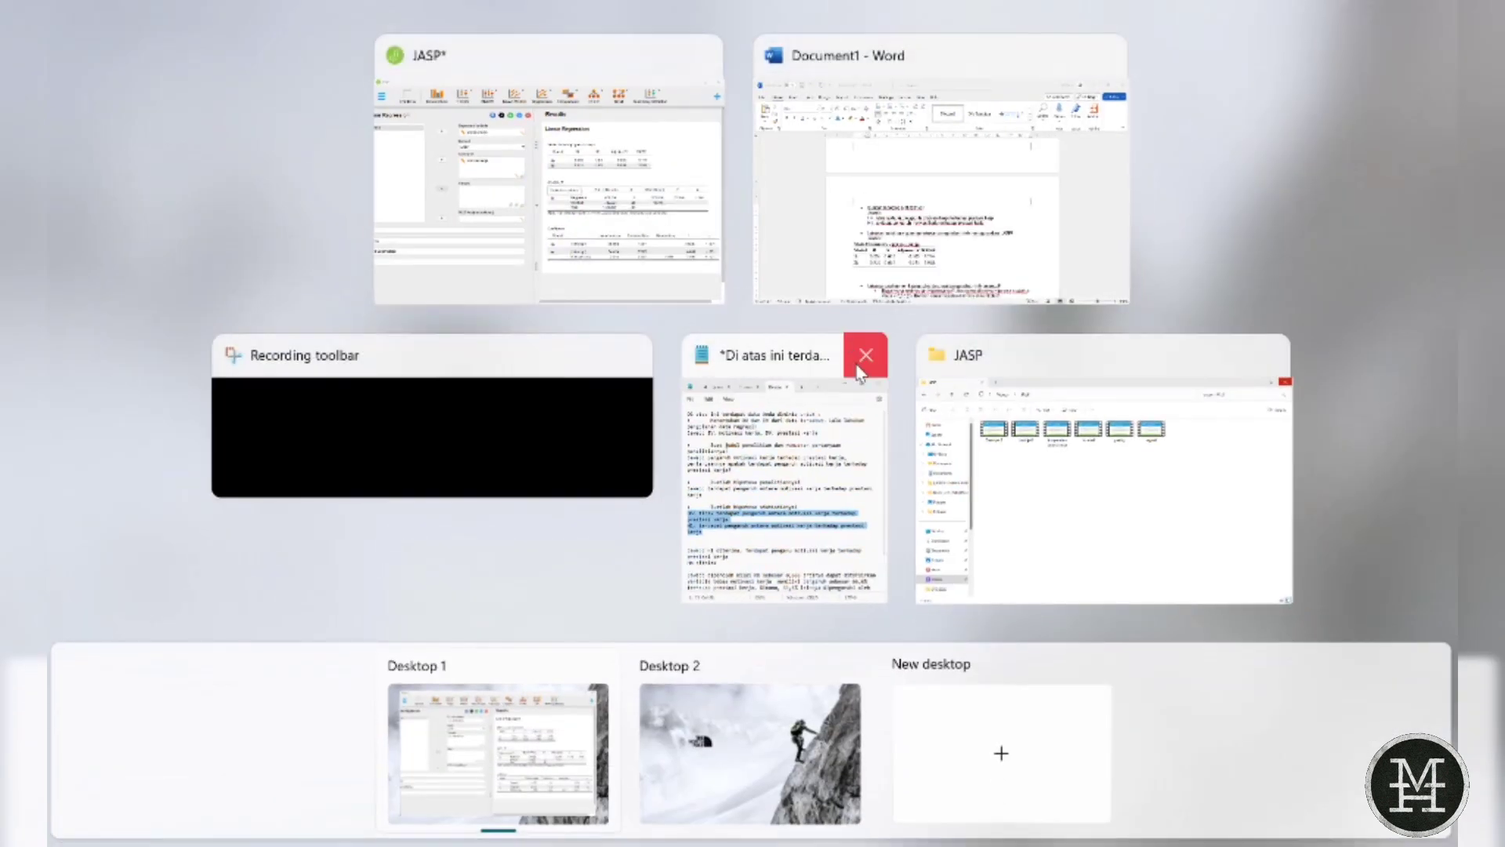
pyautogui.click(901, 247)
pyautogui.hotkey('ctrl', 'v')
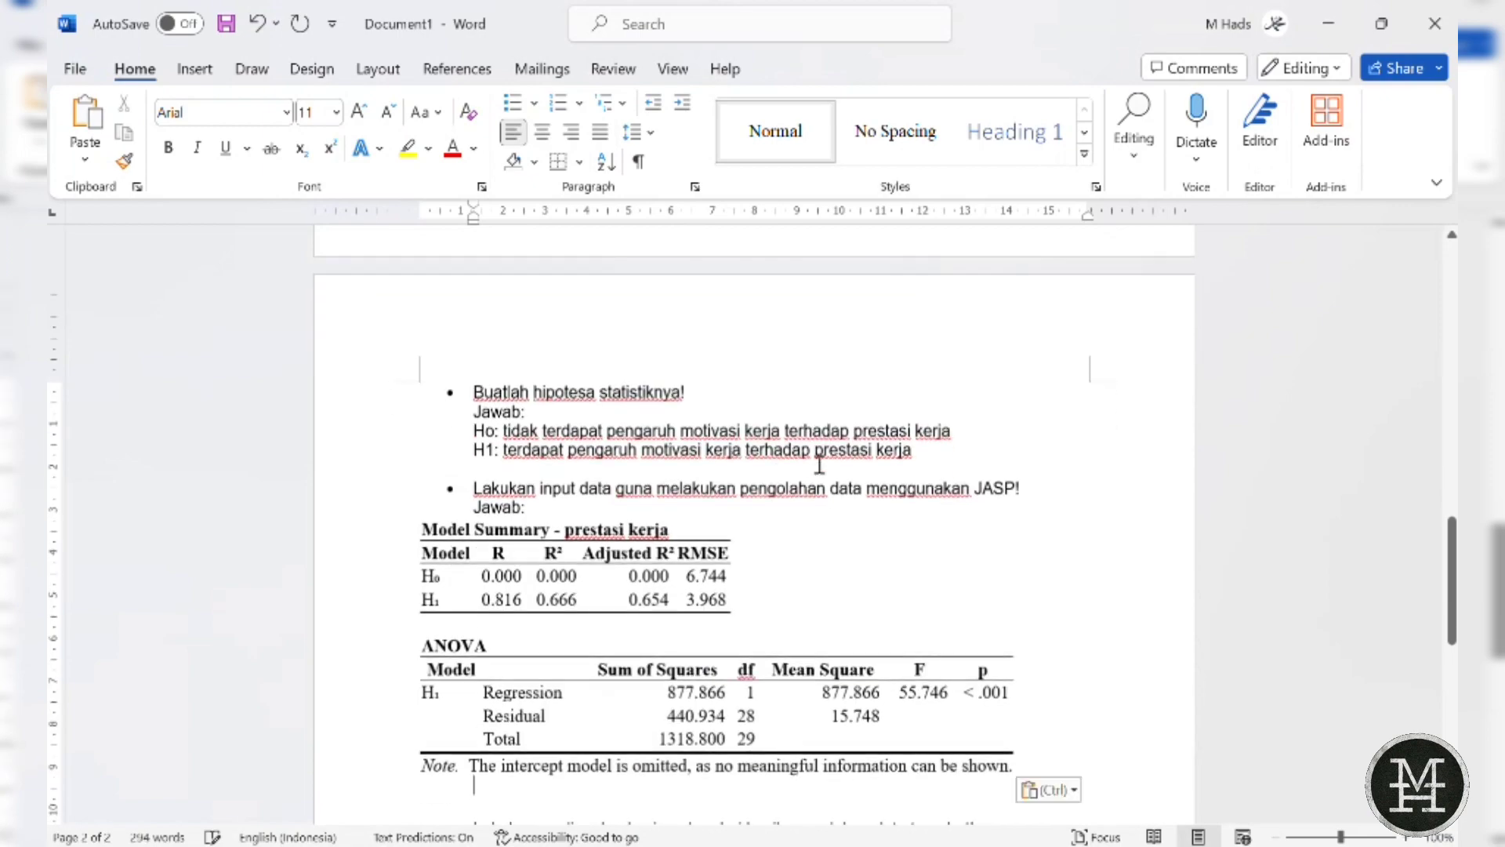
# - Copy the Coefficients table from the JASP results and paste it below the ANOVA table in the Word document
pyautogui.press('super+Tab')
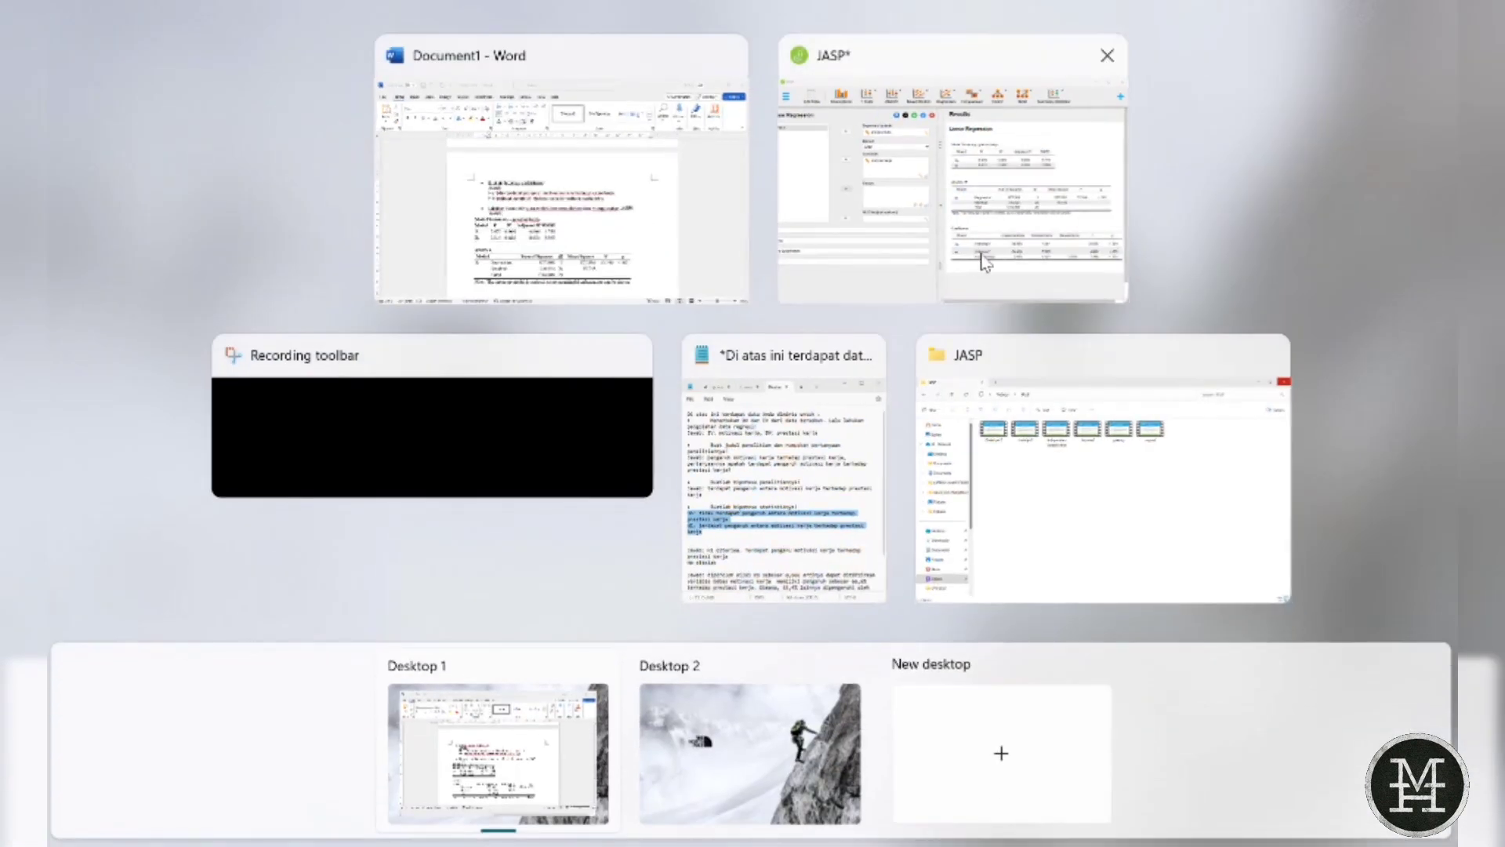
pyautogui.click(984, 263)
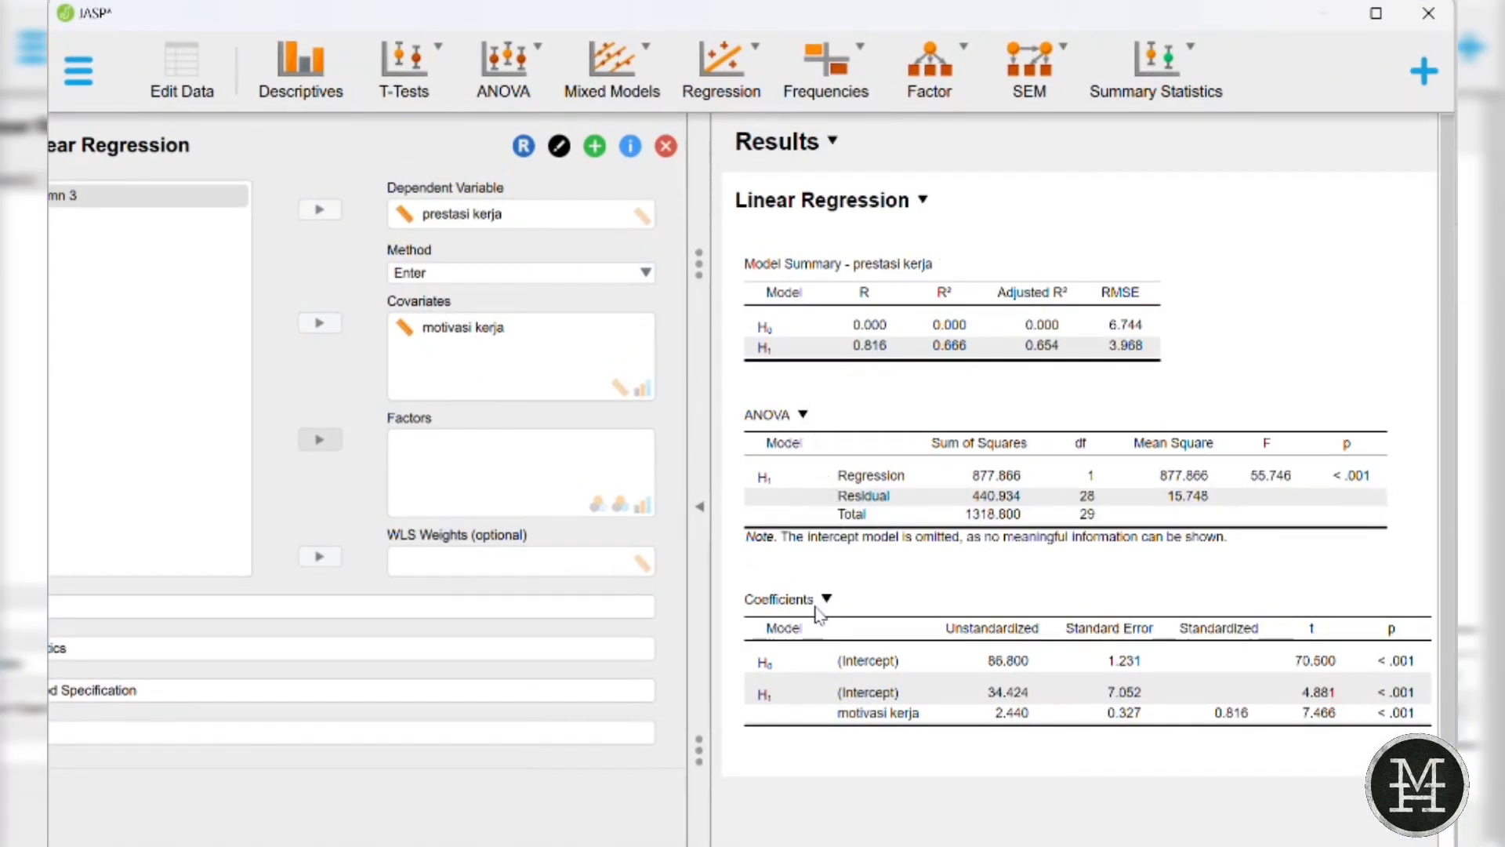
pyautogui.click(828, 599)
pyautogui.click(865, 628)
pyautogui.press('super+Tab')
pyautogui.click(909, 265)
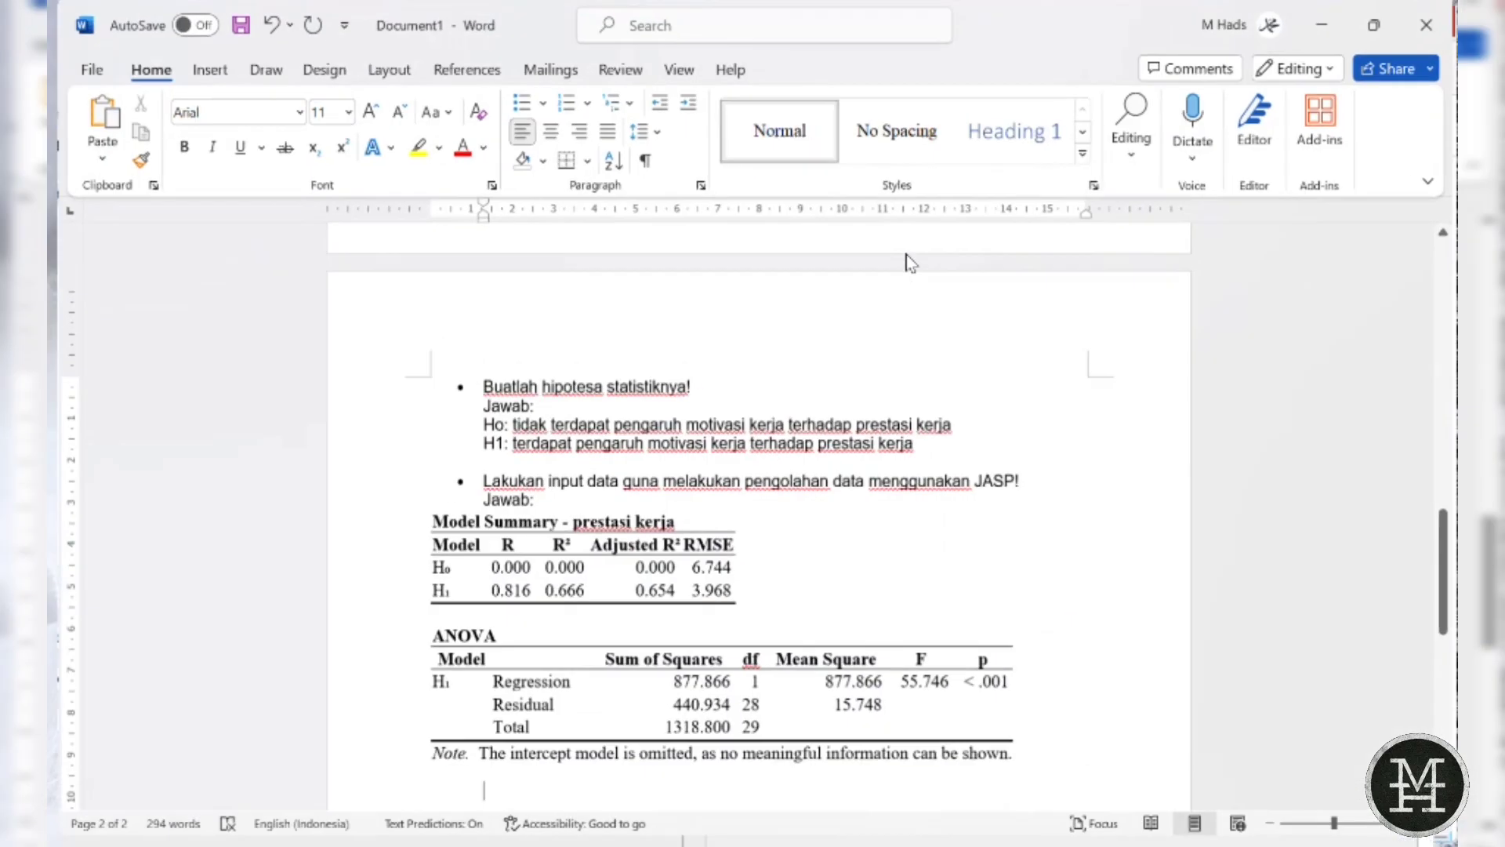
pyautogui.hotkey('ctrl', 'v')
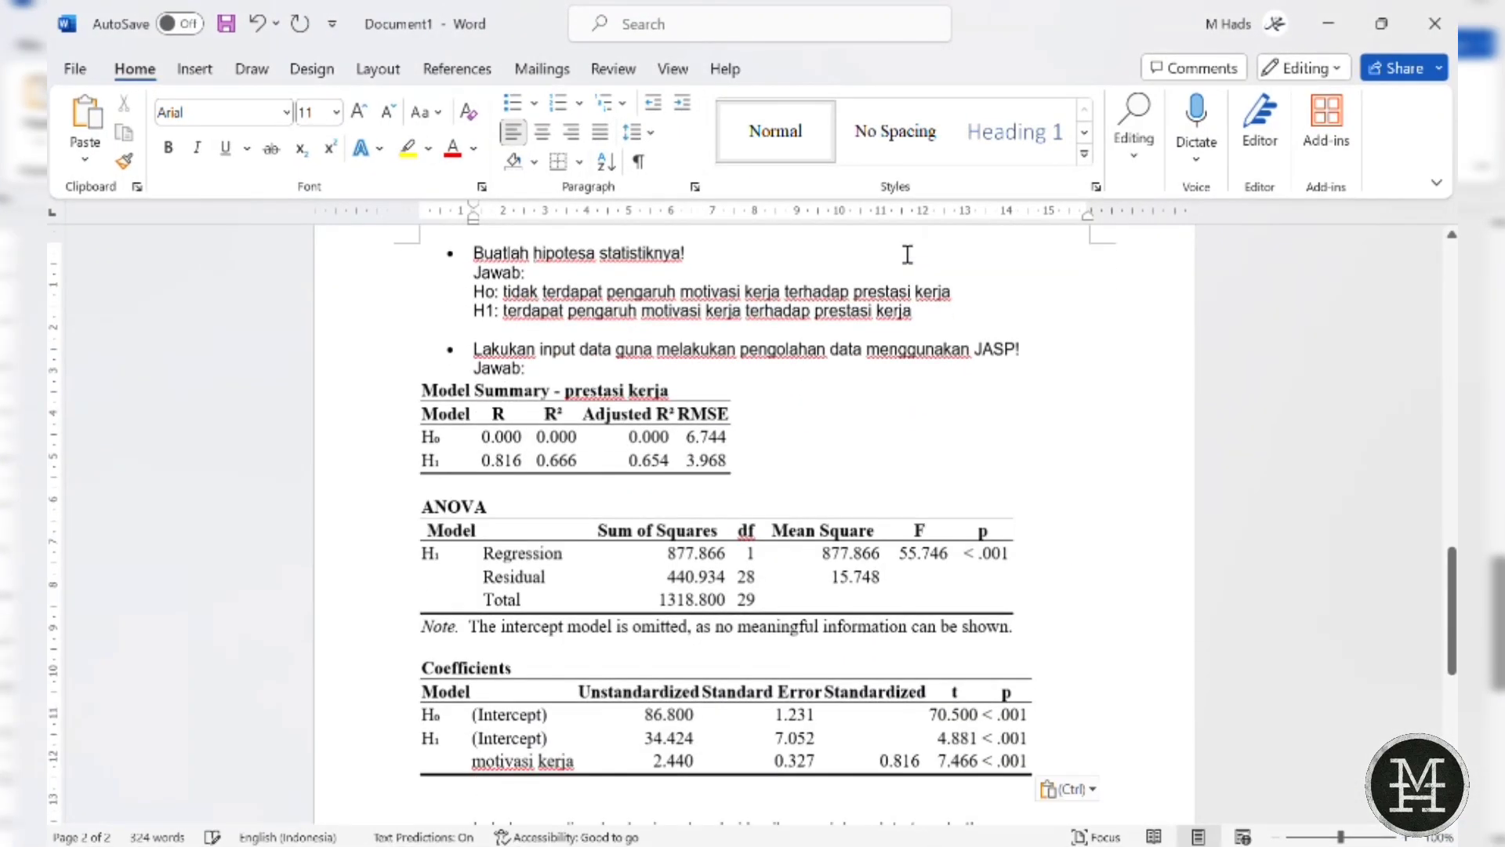
# - Add an unbulleted "Jawab:" line and an empty line below the sub-question about the hypothesis conclusion
pyautogui.scroll(-5, 867, 420)
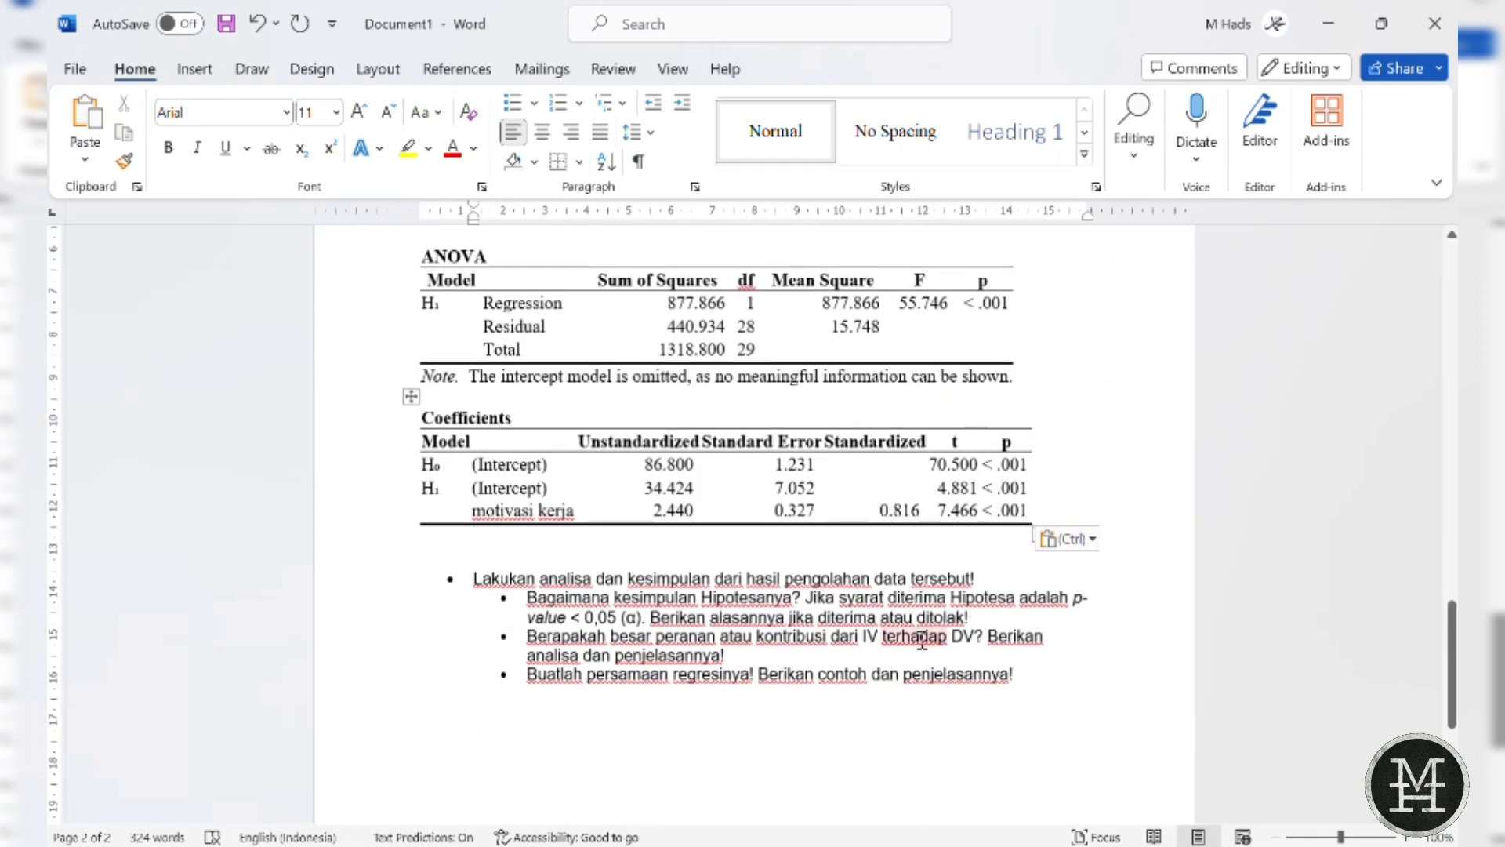
pyautogui.click(1003, 619)
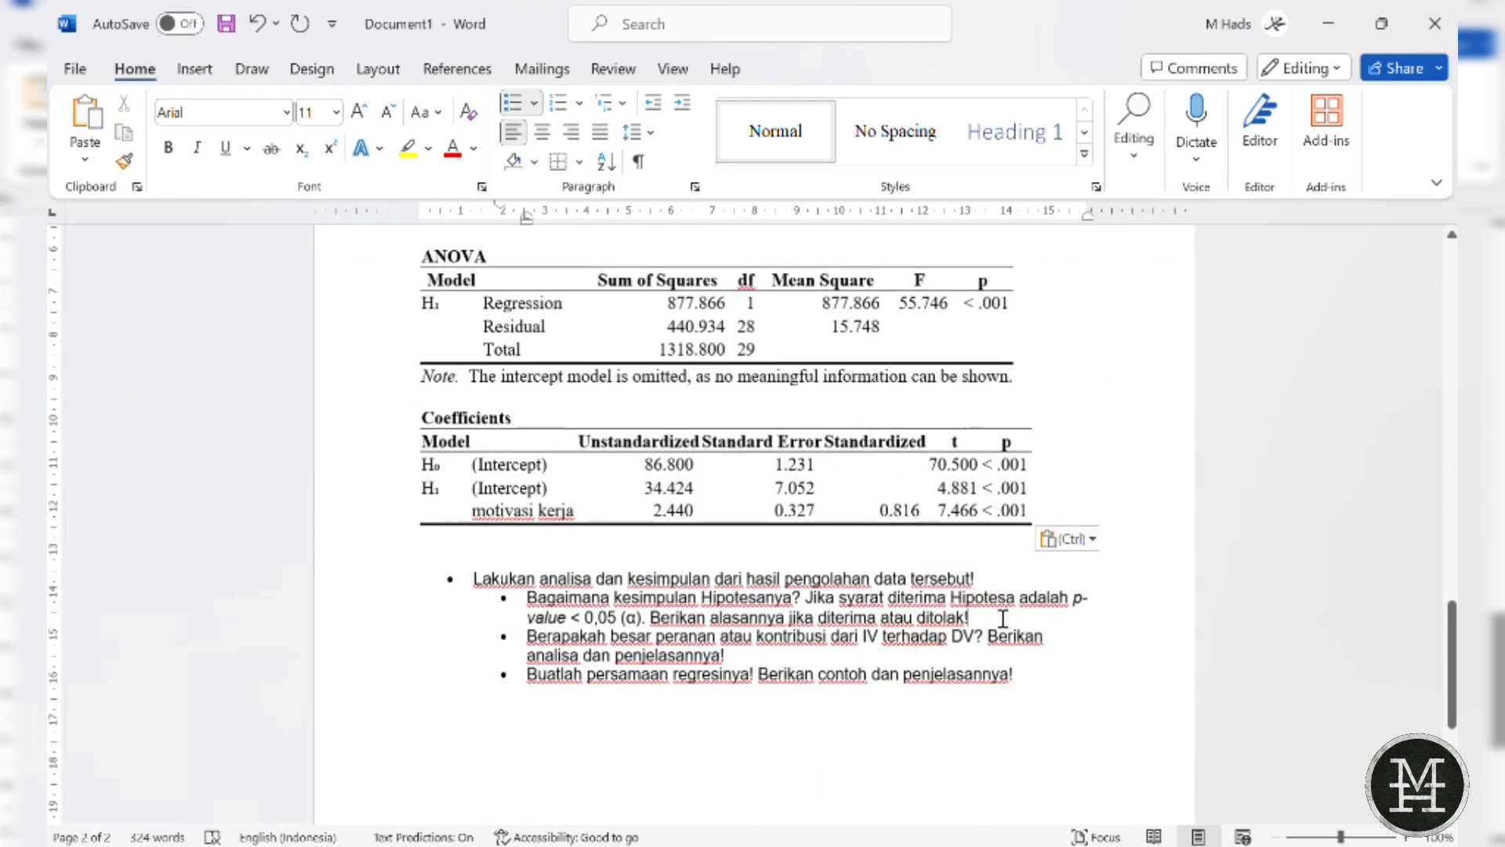
pyautogui.hotkey('shift', 'Return')
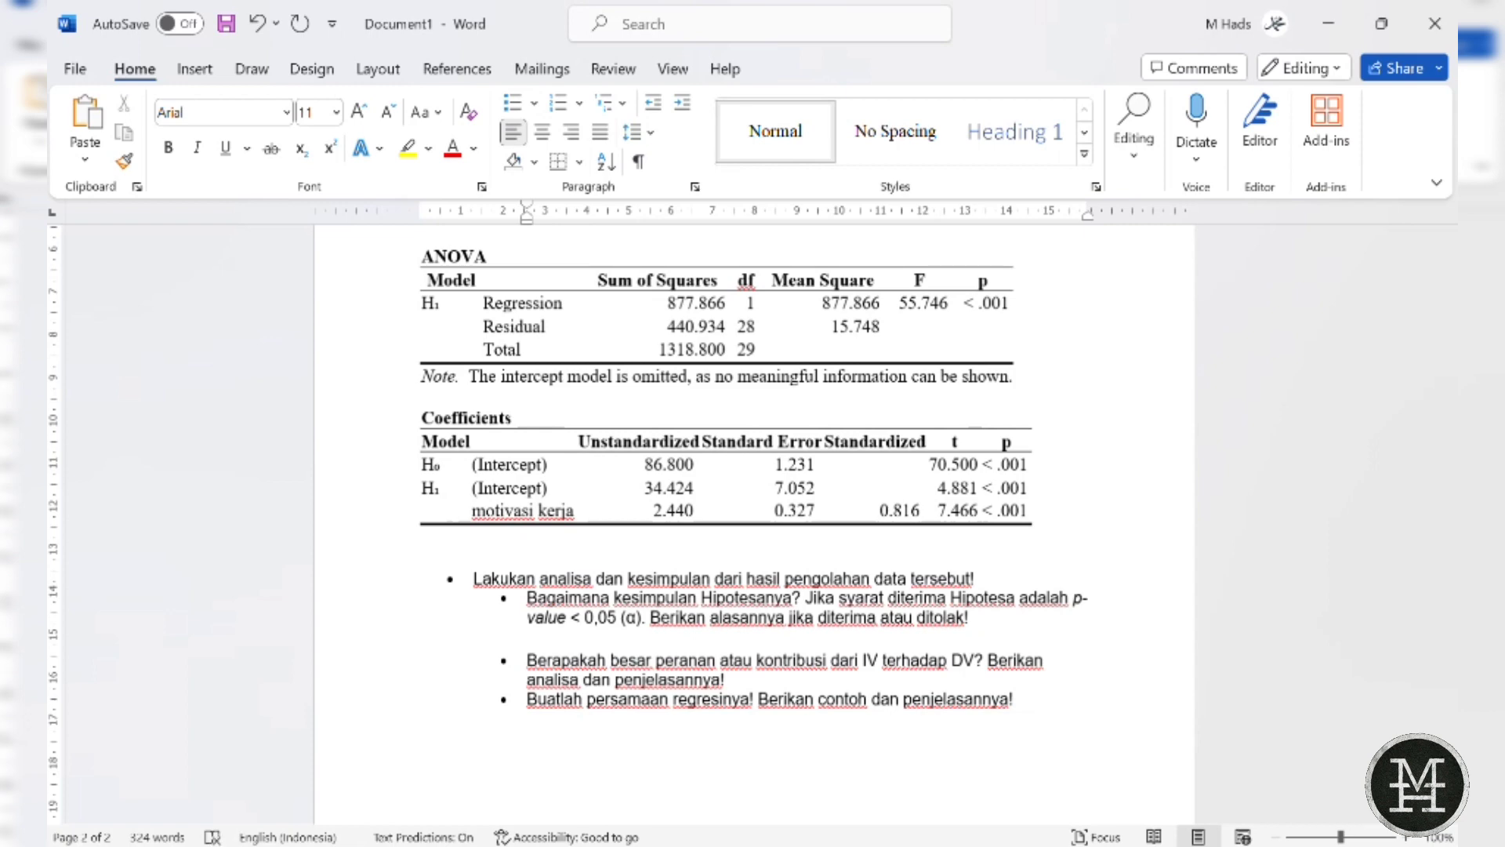
pyautogui.hotkey('shift', 'Return')
pyautogui.write('Ja')
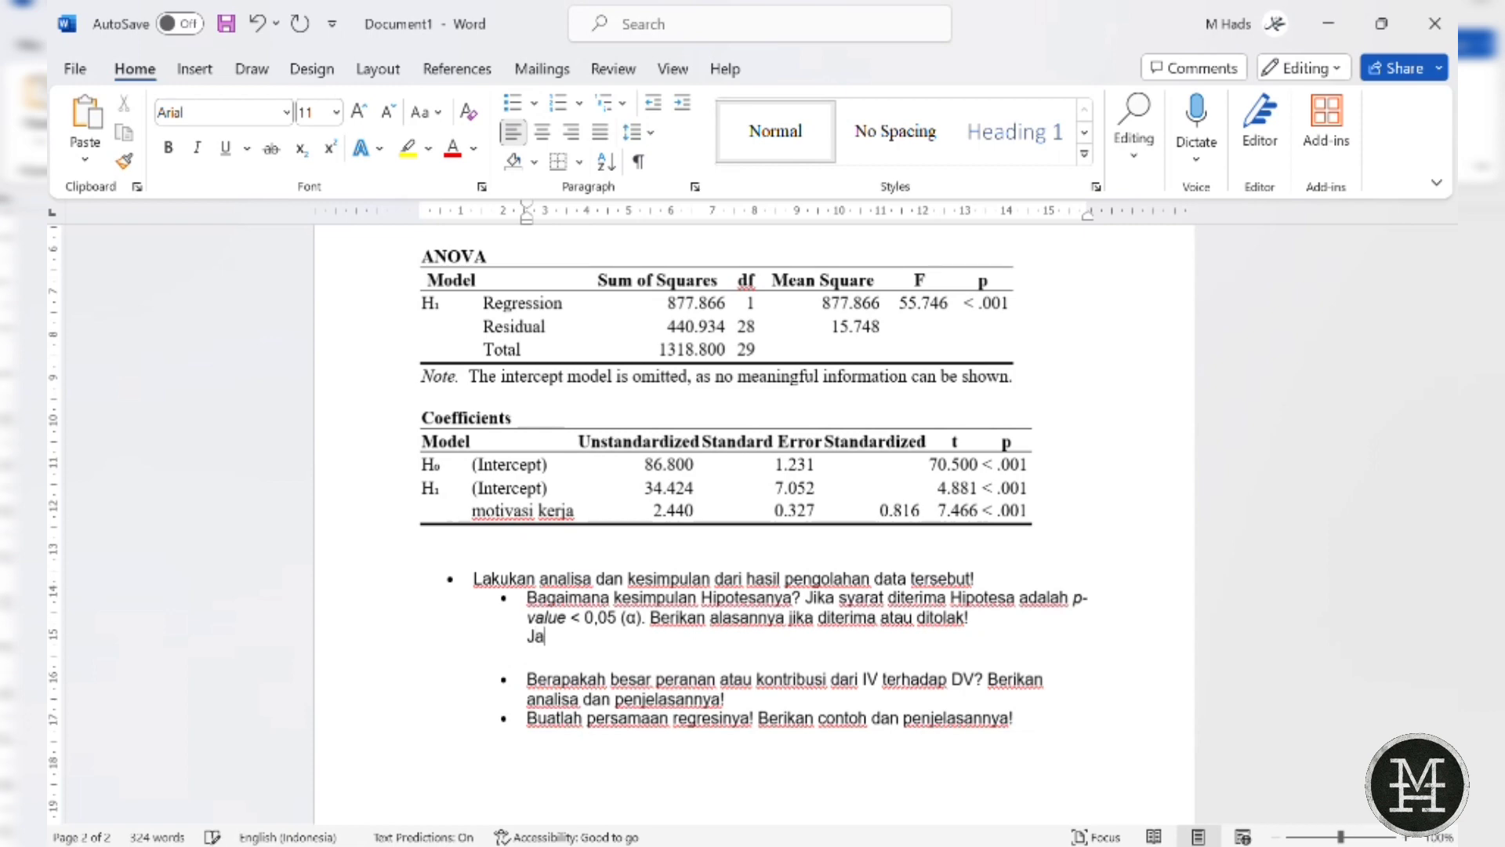
pyautogui.write('wab:')
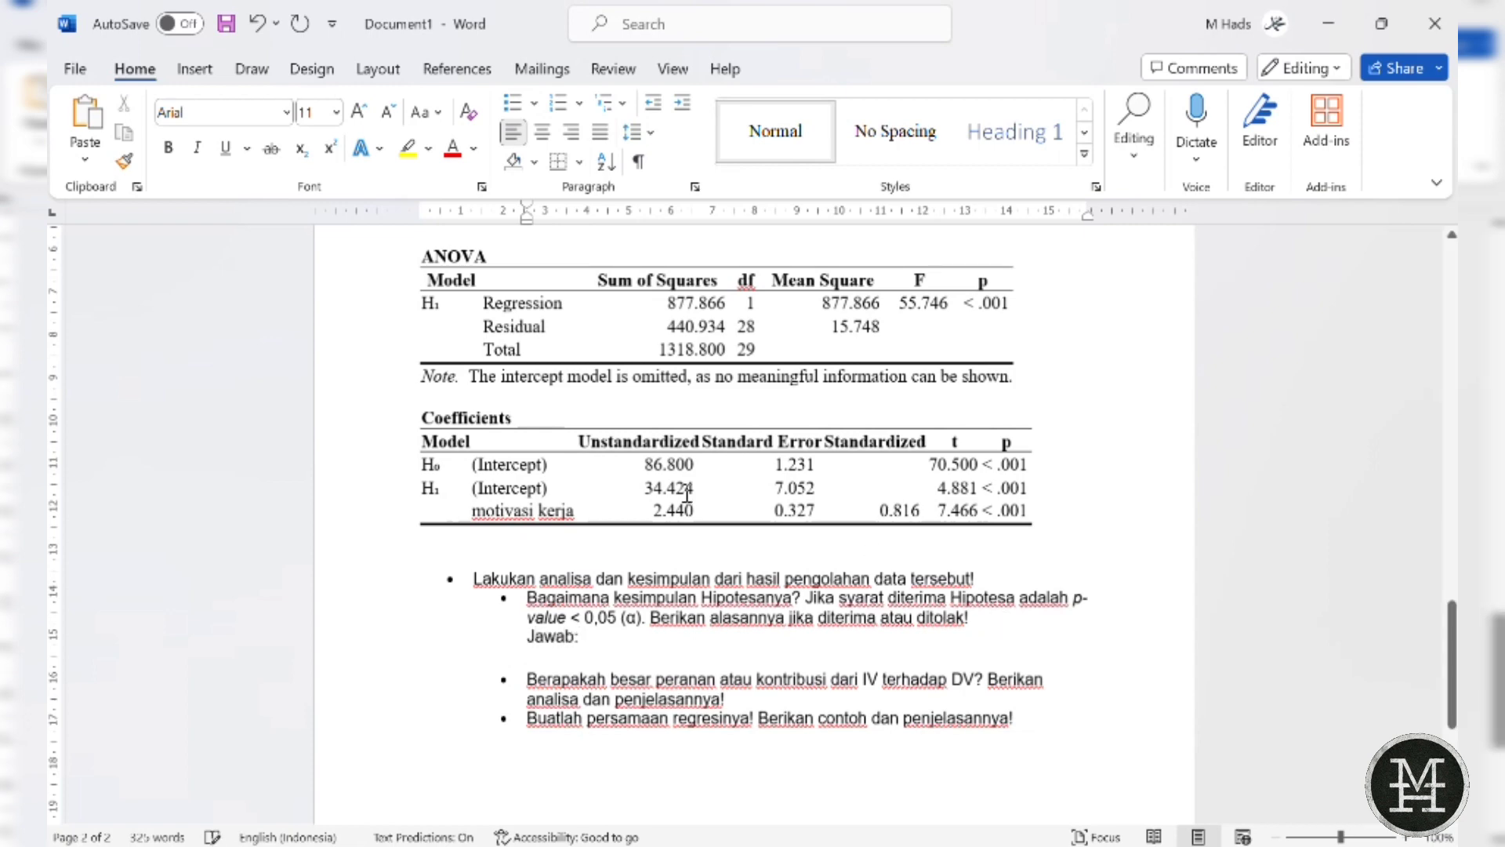
# - Paste the answer "H1 diterima. Terdapat pengaru motivasi kerja terhadap prestasi kerja" and "Ho ditolak" below the "Jawab:" line of the hypothesis conclusion
pyautogui.scroll(2, 677, 470)
pyautogui.scroll(-4, 677, 464)
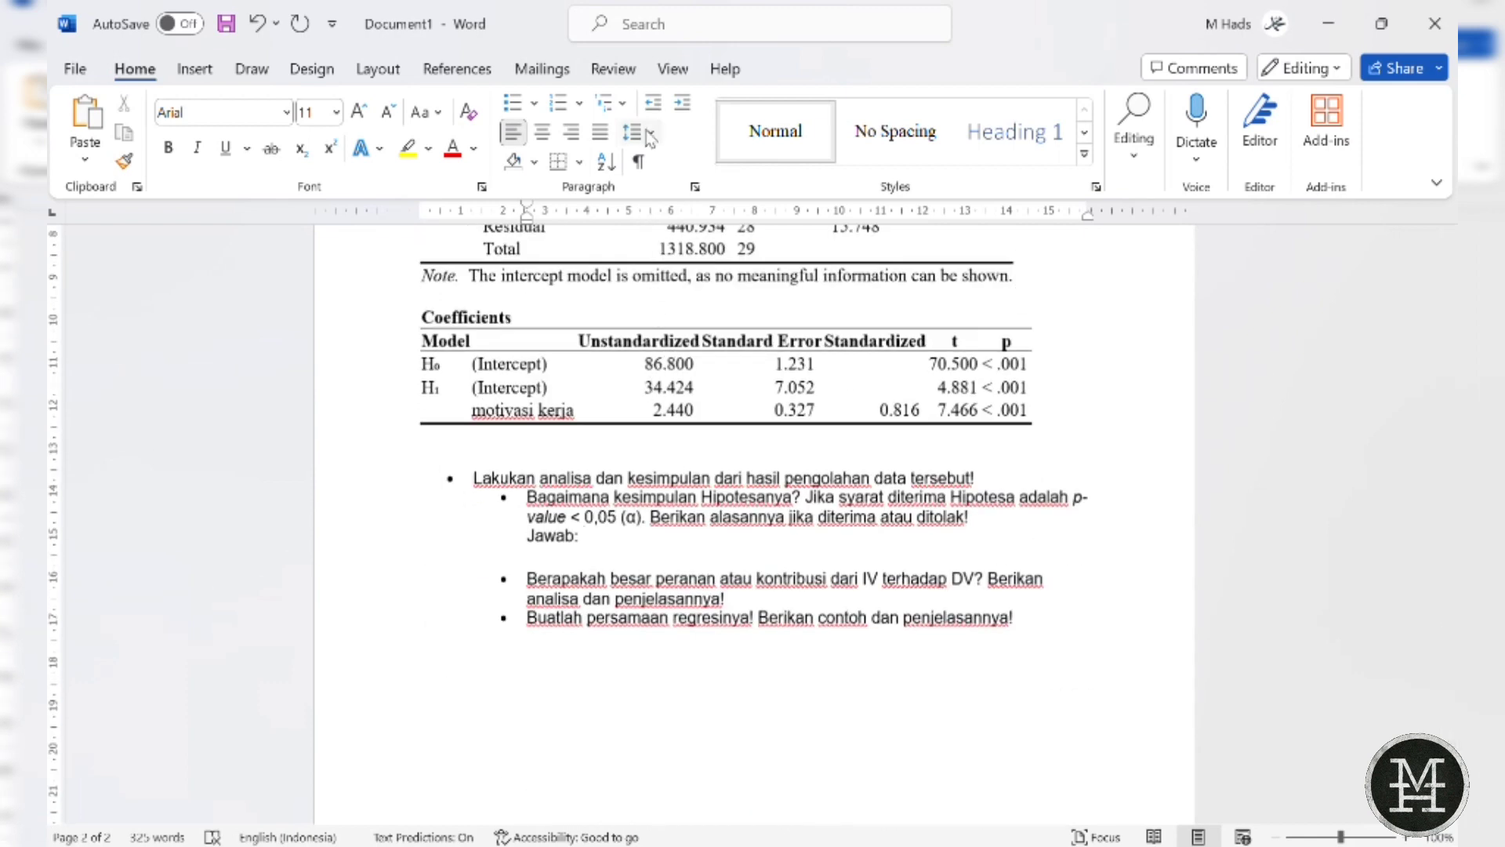
pyautogui.click(612, 541)
pyautogui.press('Return')
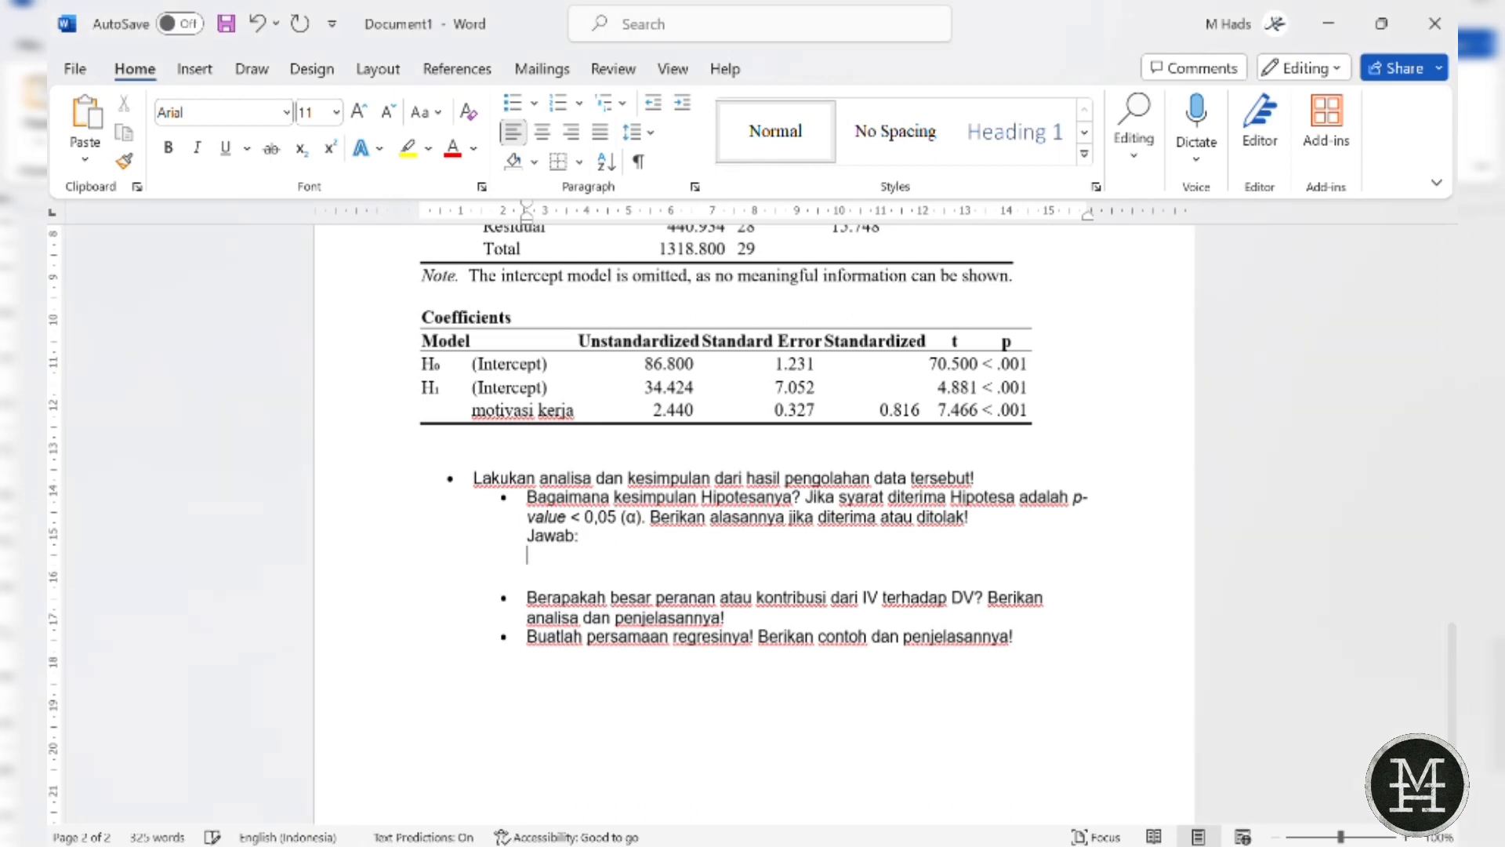
pyautogui.hotkey('ctrl', 'v')
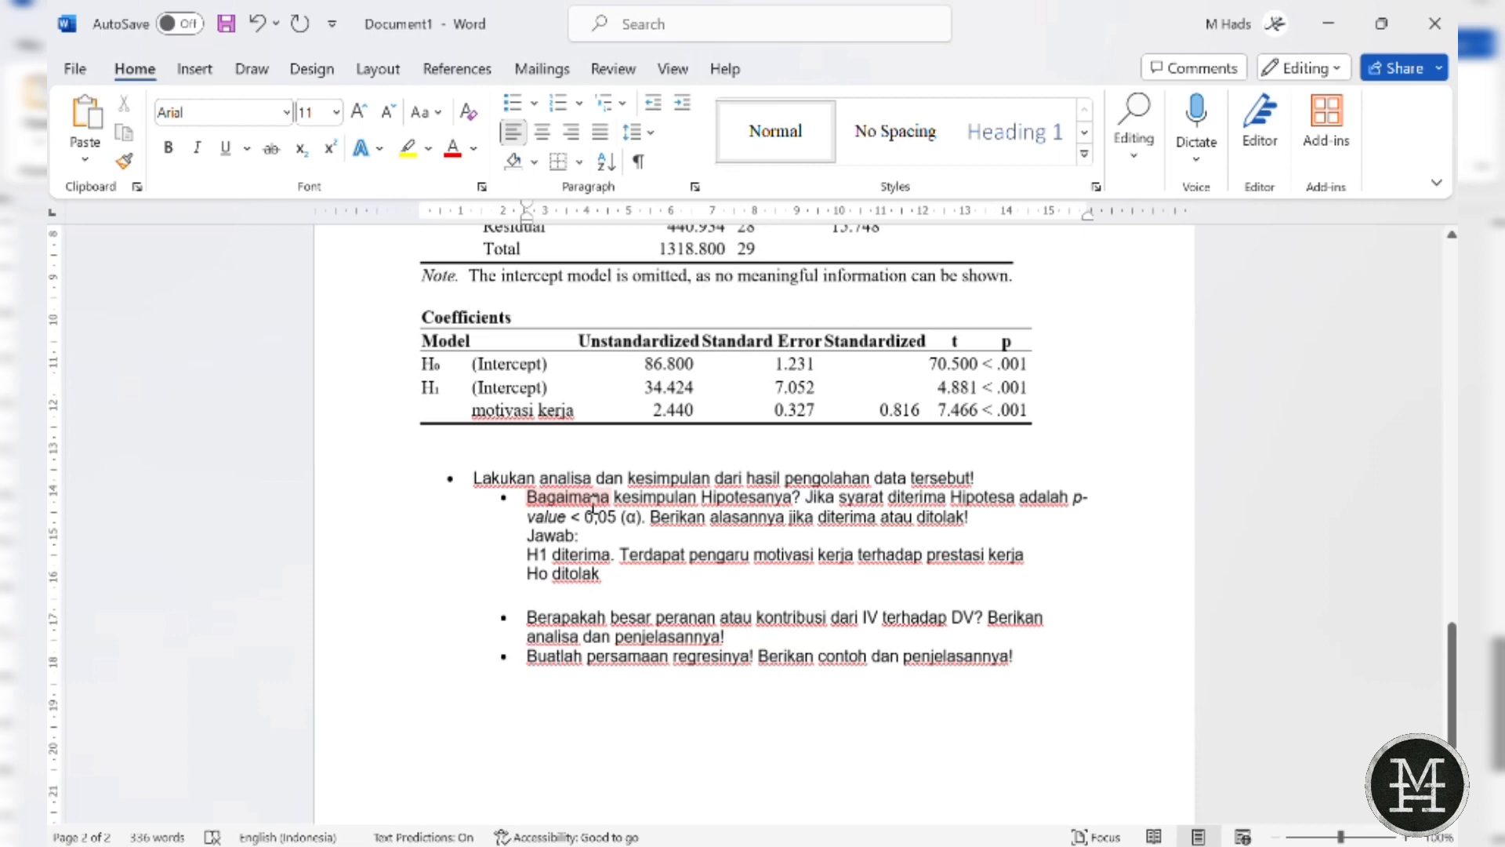
# - Correct "pengaru" to "pengaruh" in the H1 answer and insert the word "signifikan" after it
pyautogui.click(751, 558)
pyautogui.write('h')
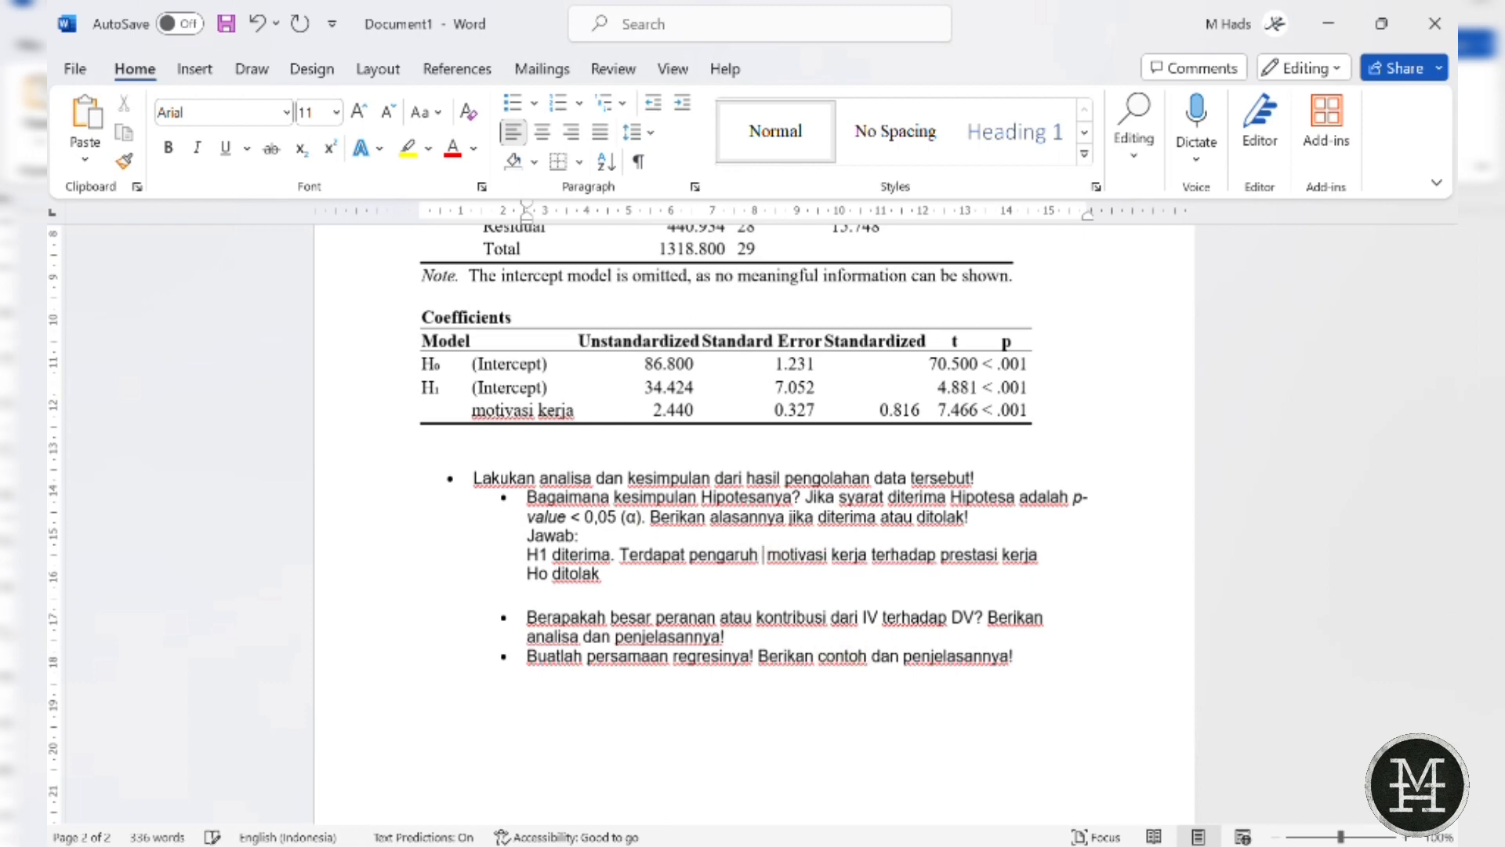
pyautogui.write(' signifika')
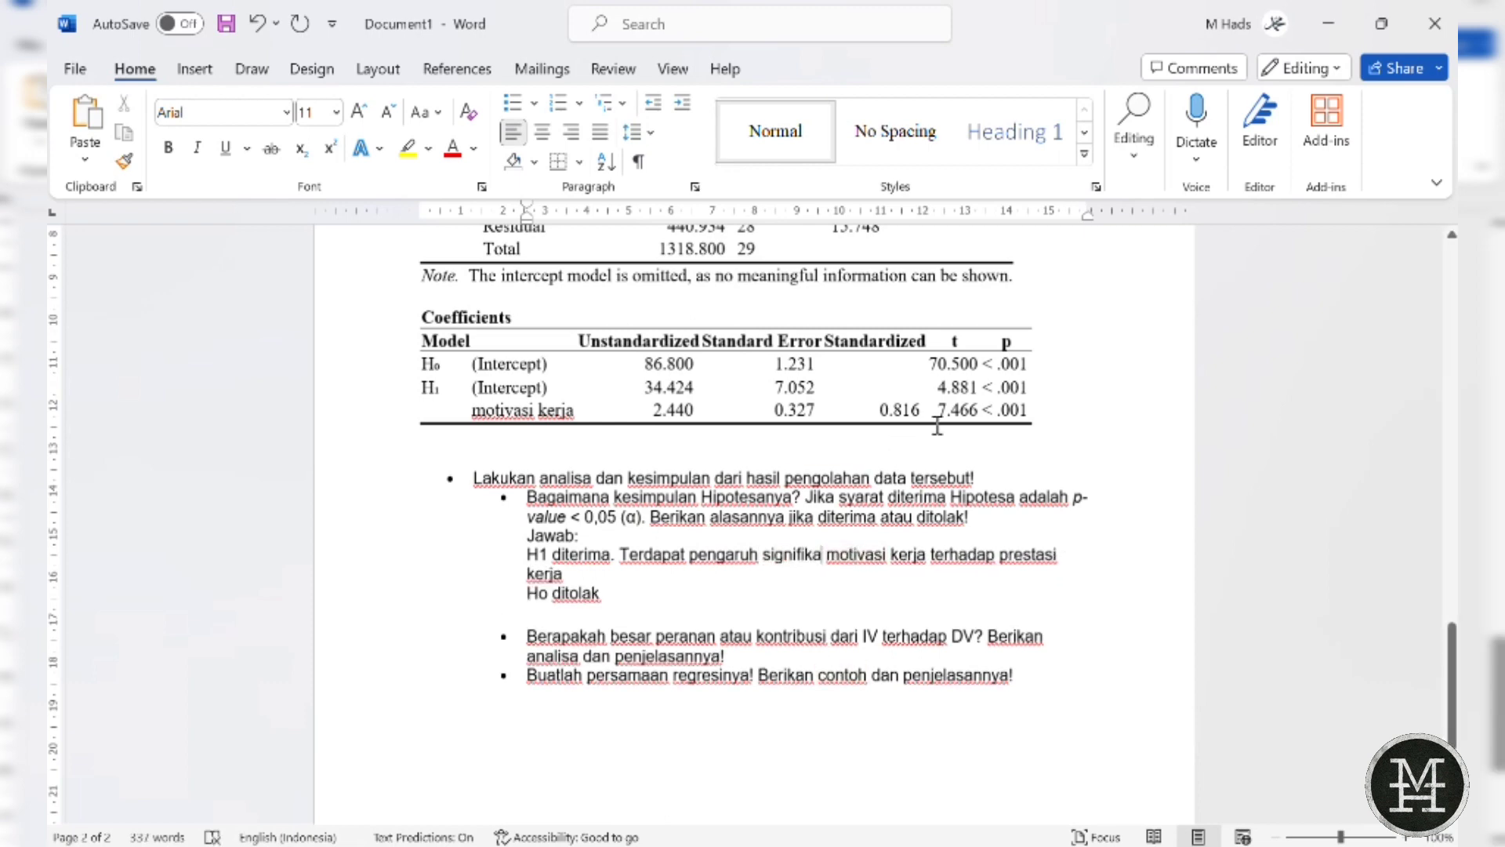
pyautogui.scroll(2, 933, 427)
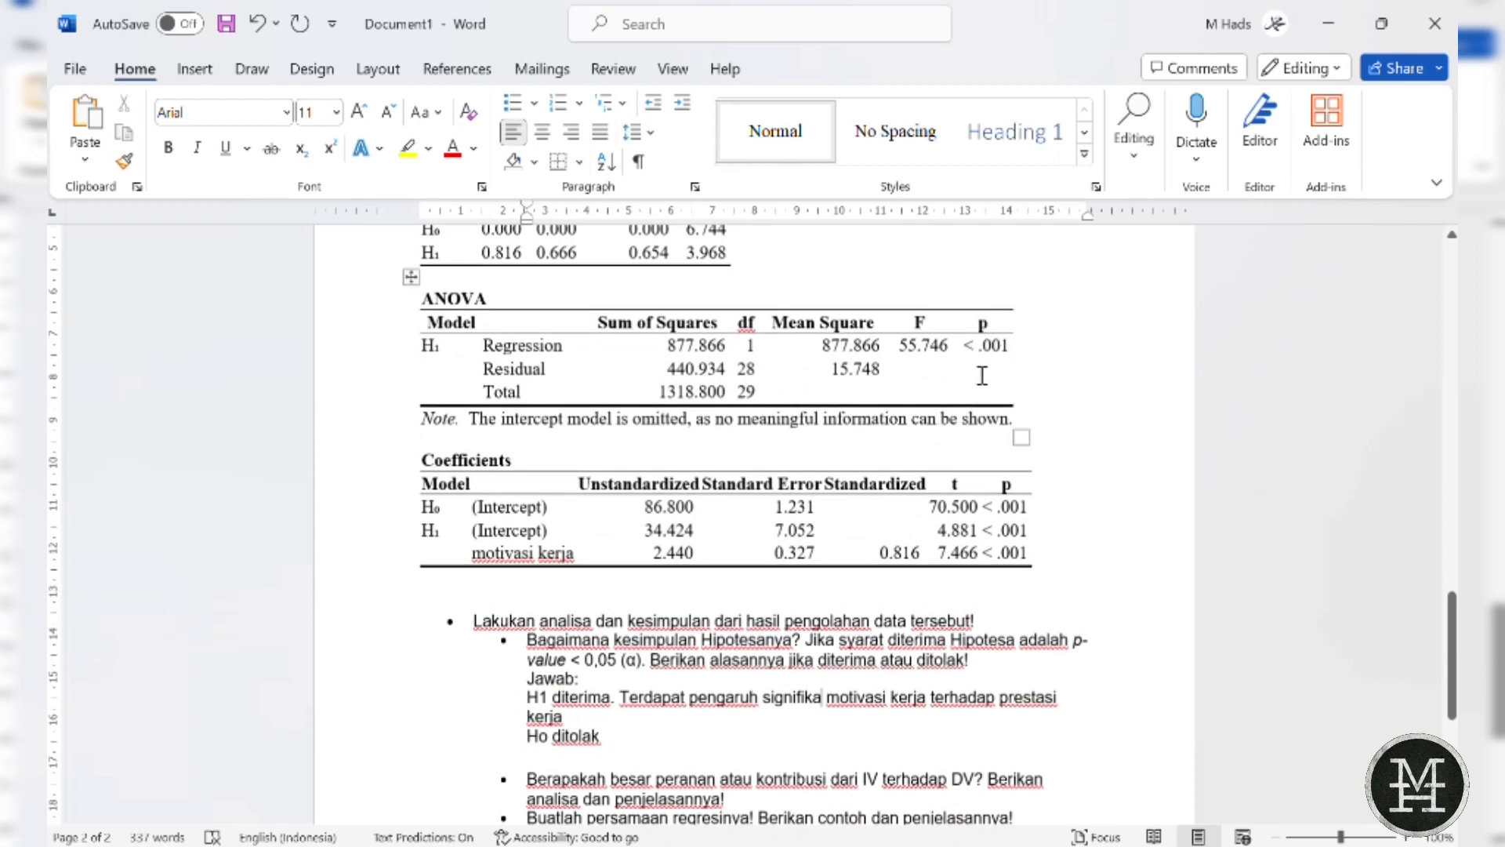
pyautogui.scroll(-2, 934, 485)
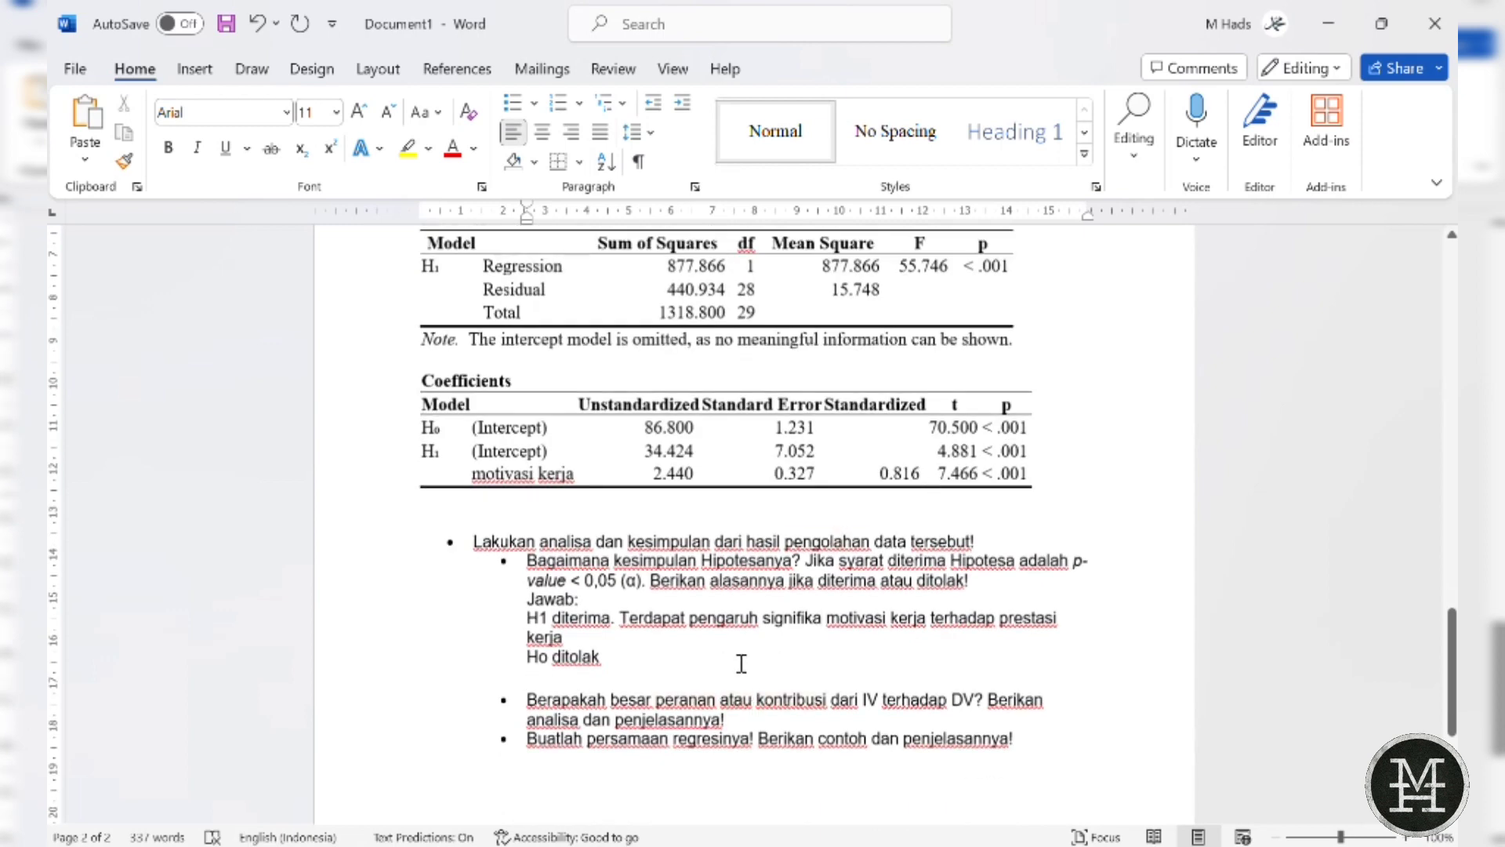
pyautogui.write('n')
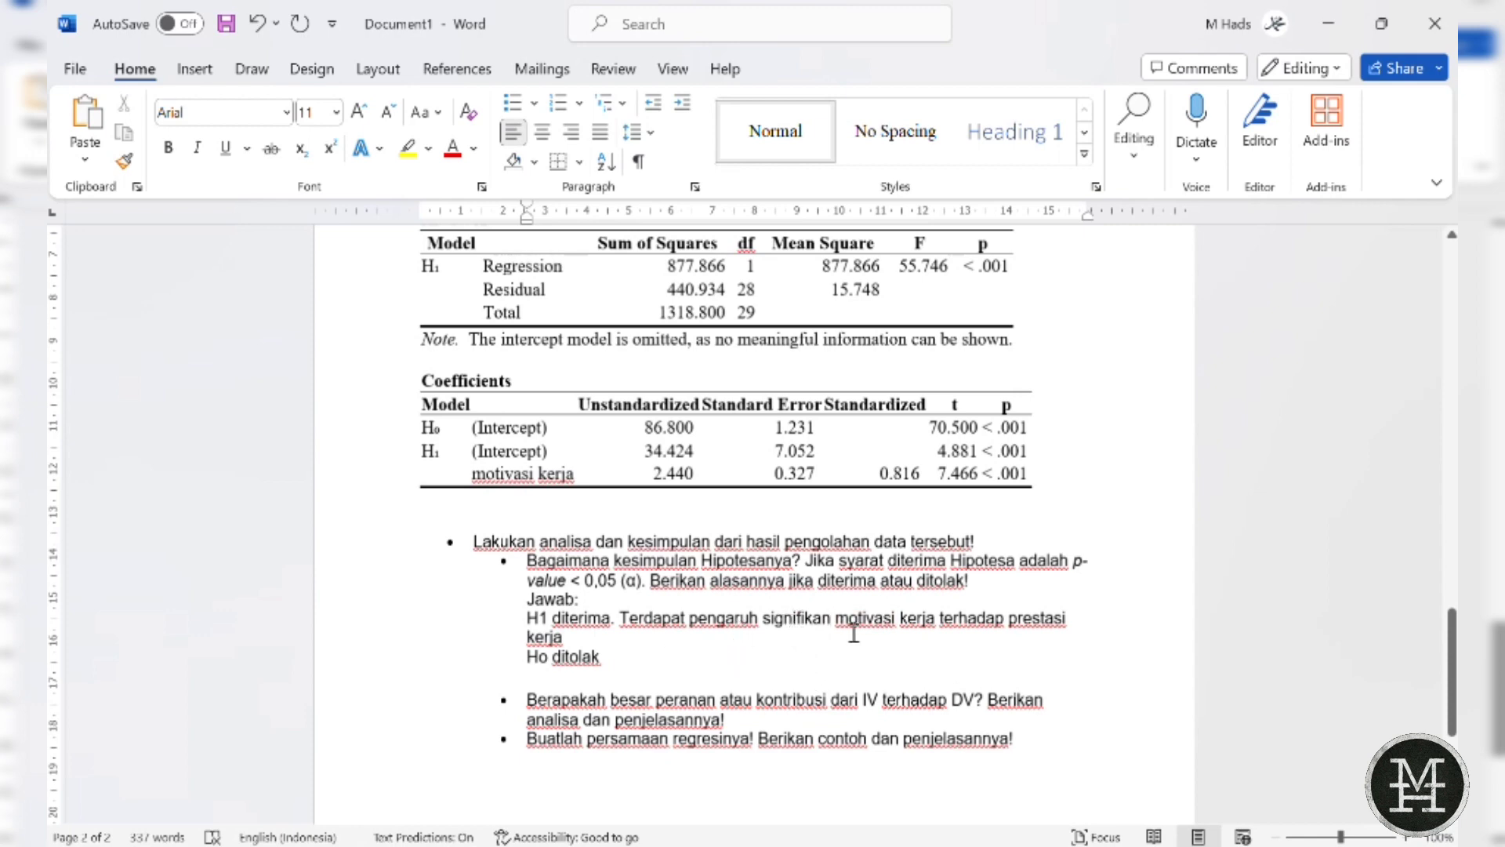
# - Join "Ho ditolak" to the end of the H1 sentence with the word "dan"
pyautogui.click(572, 634)
pyautogui.write('dan')
pyautogui.press('Delete')
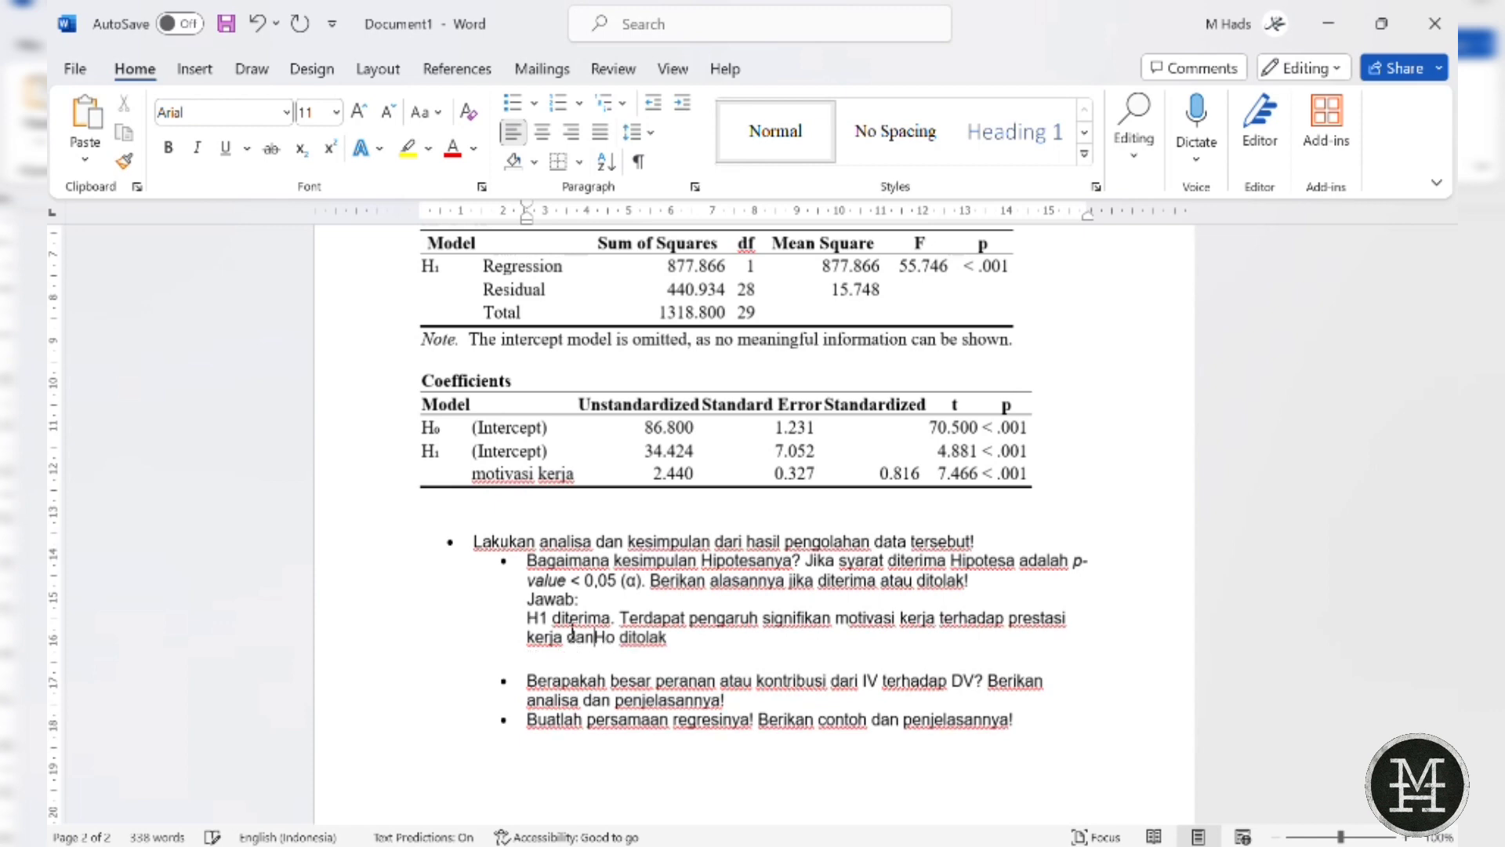
# - Add an unbulleted "Jawab:" line below the sub-question about the contribution of the IV to the DV
pyautogui.click(765, 700)
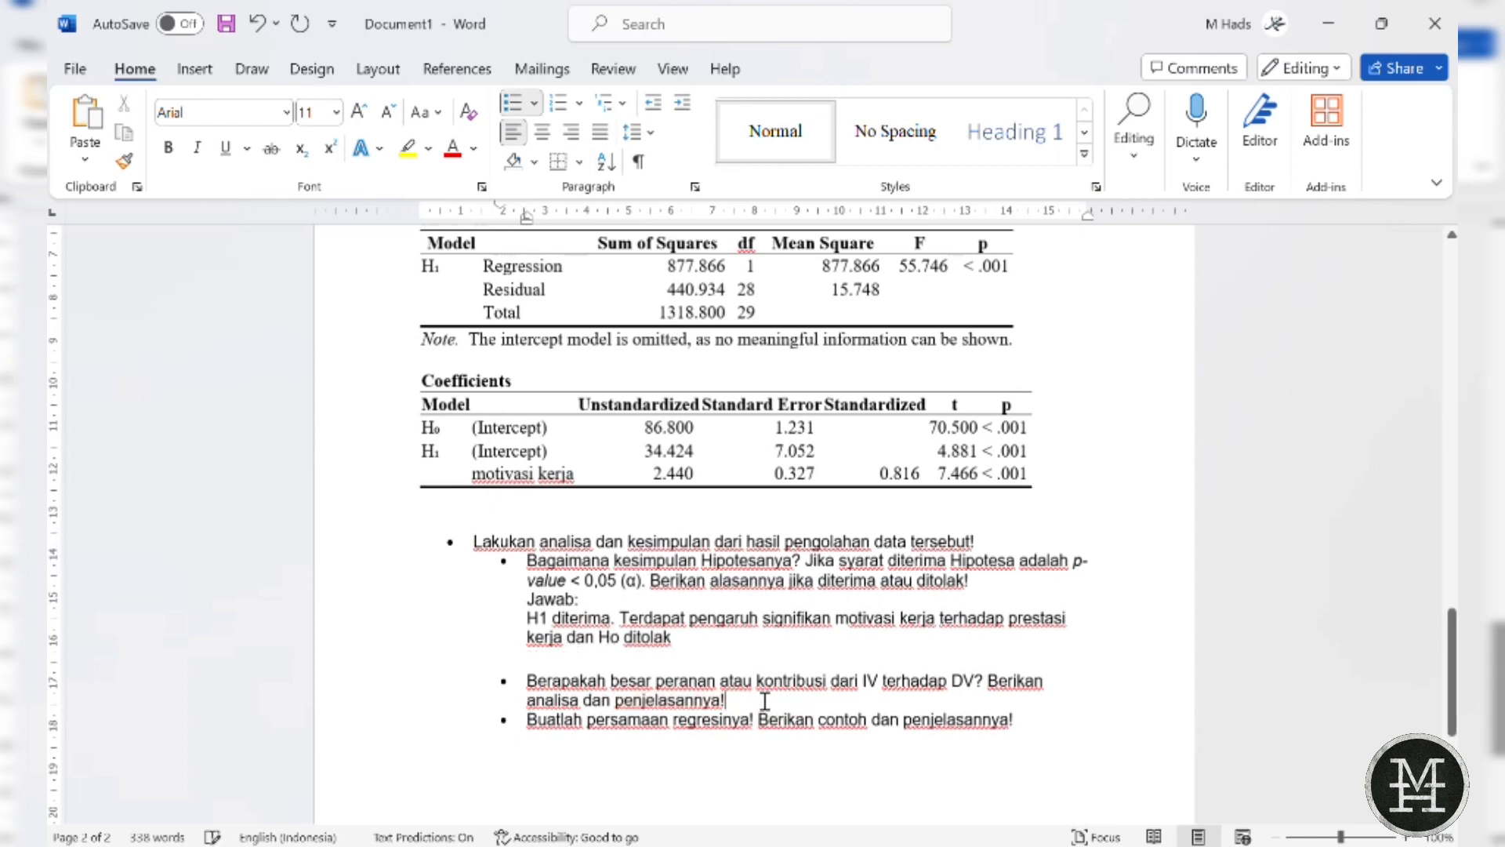
pyautogui.press('Return')
pyautogui.press('BackSpace')
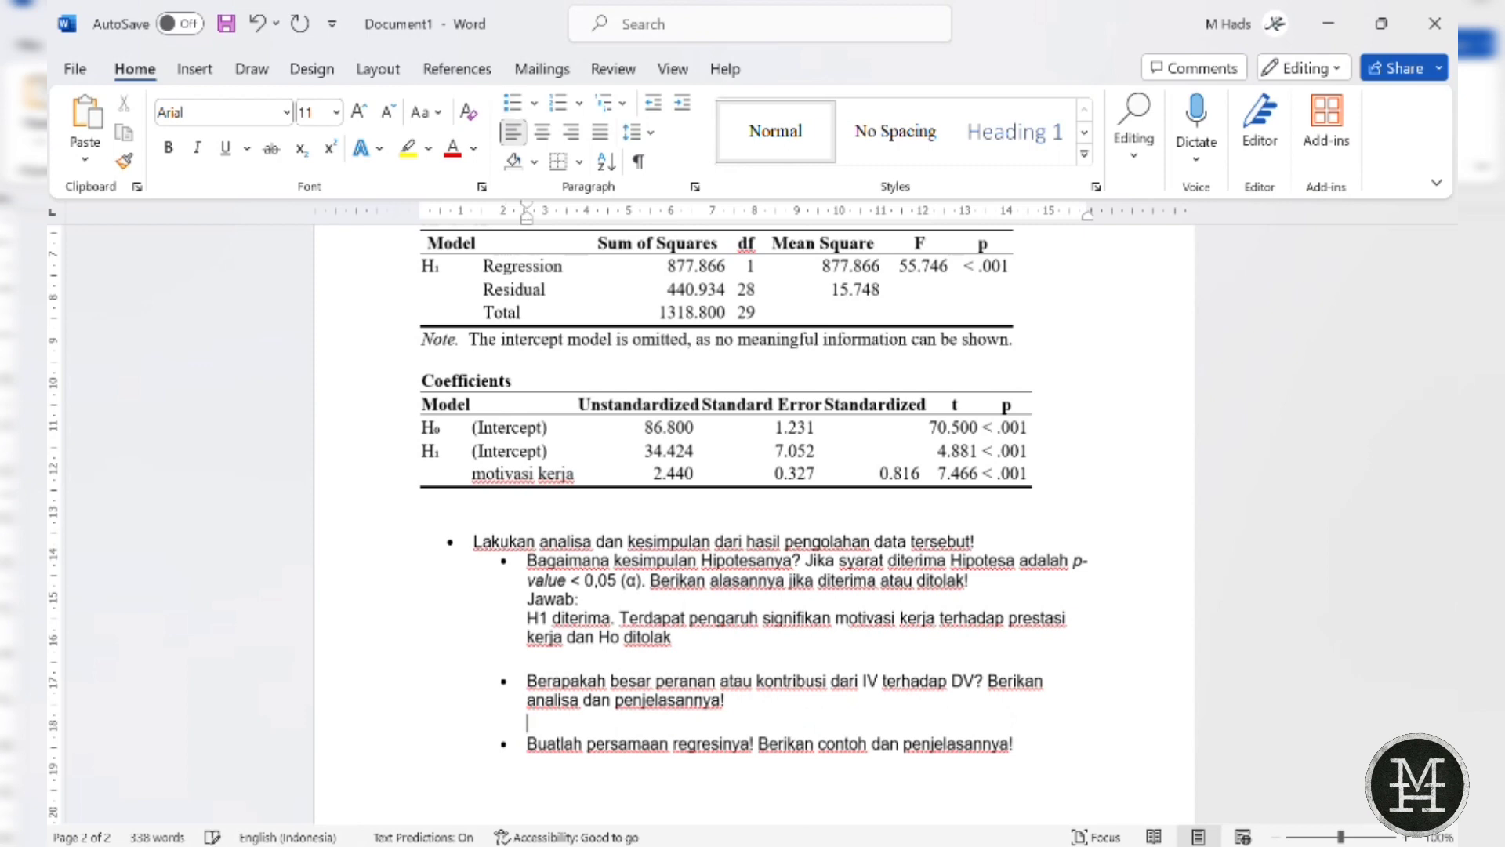
pyautogui.write('Jawab:')
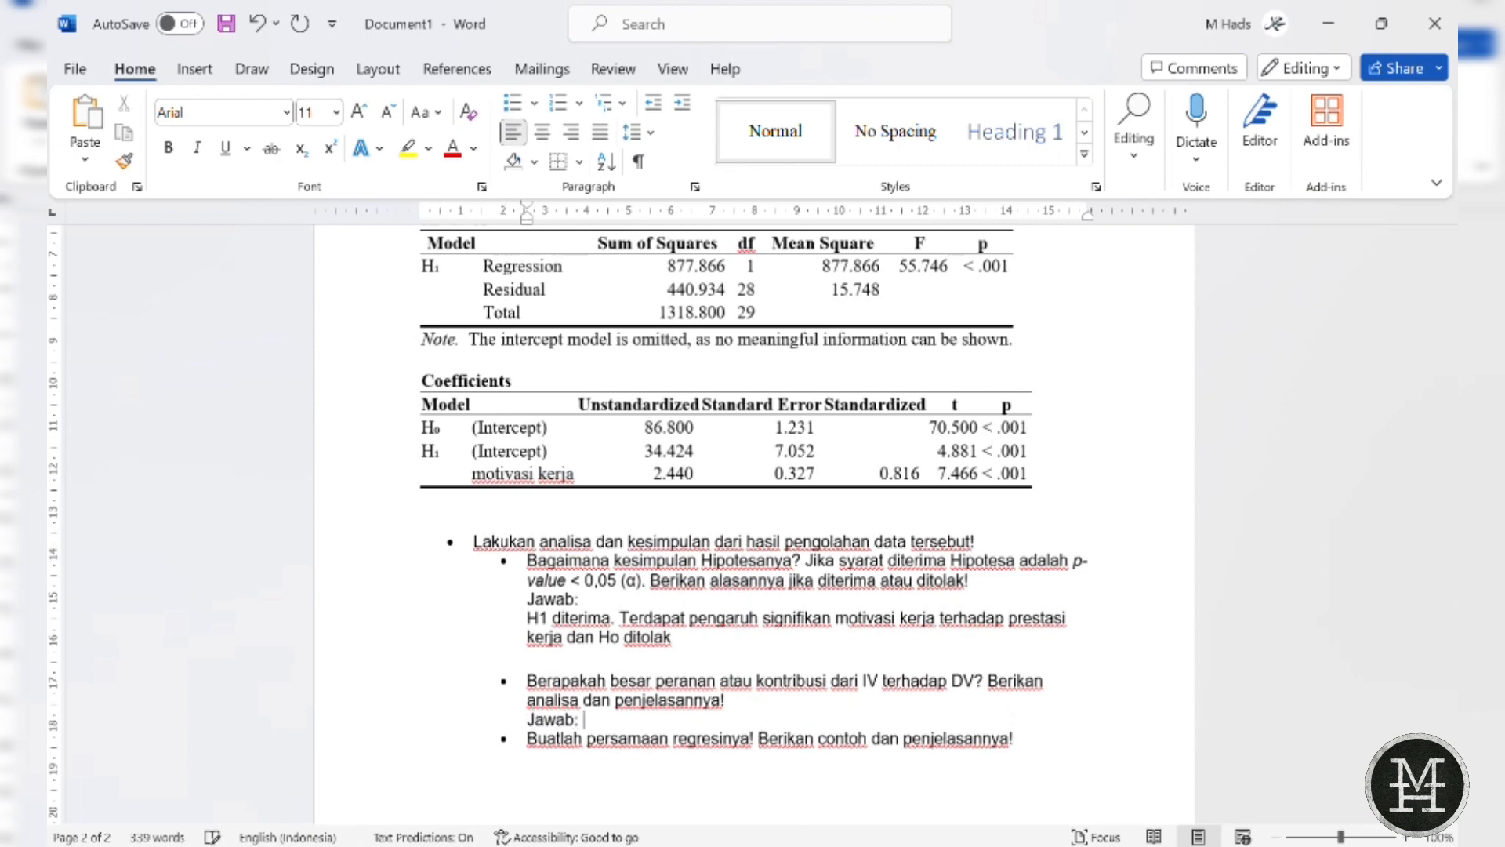
# - Insert the contribution answer after "Jawab:", giving a KD of 0,666, a 66,6% influence of motivasi kerja, and 33,4% from other factors outside X1
pyautogui.scroll(5, 784, 549)
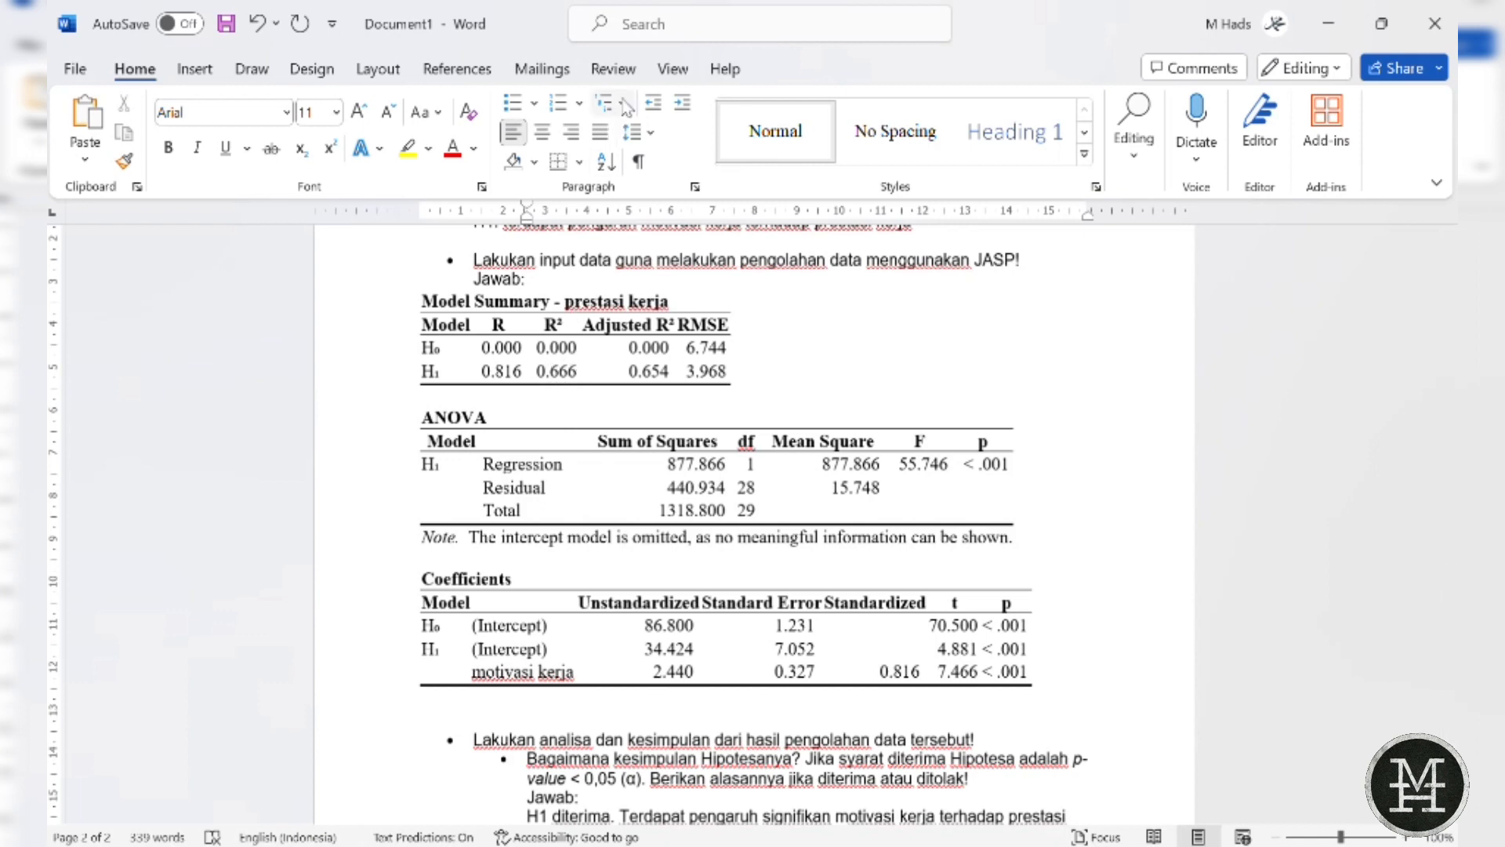
pyautogui.click(633, 31)
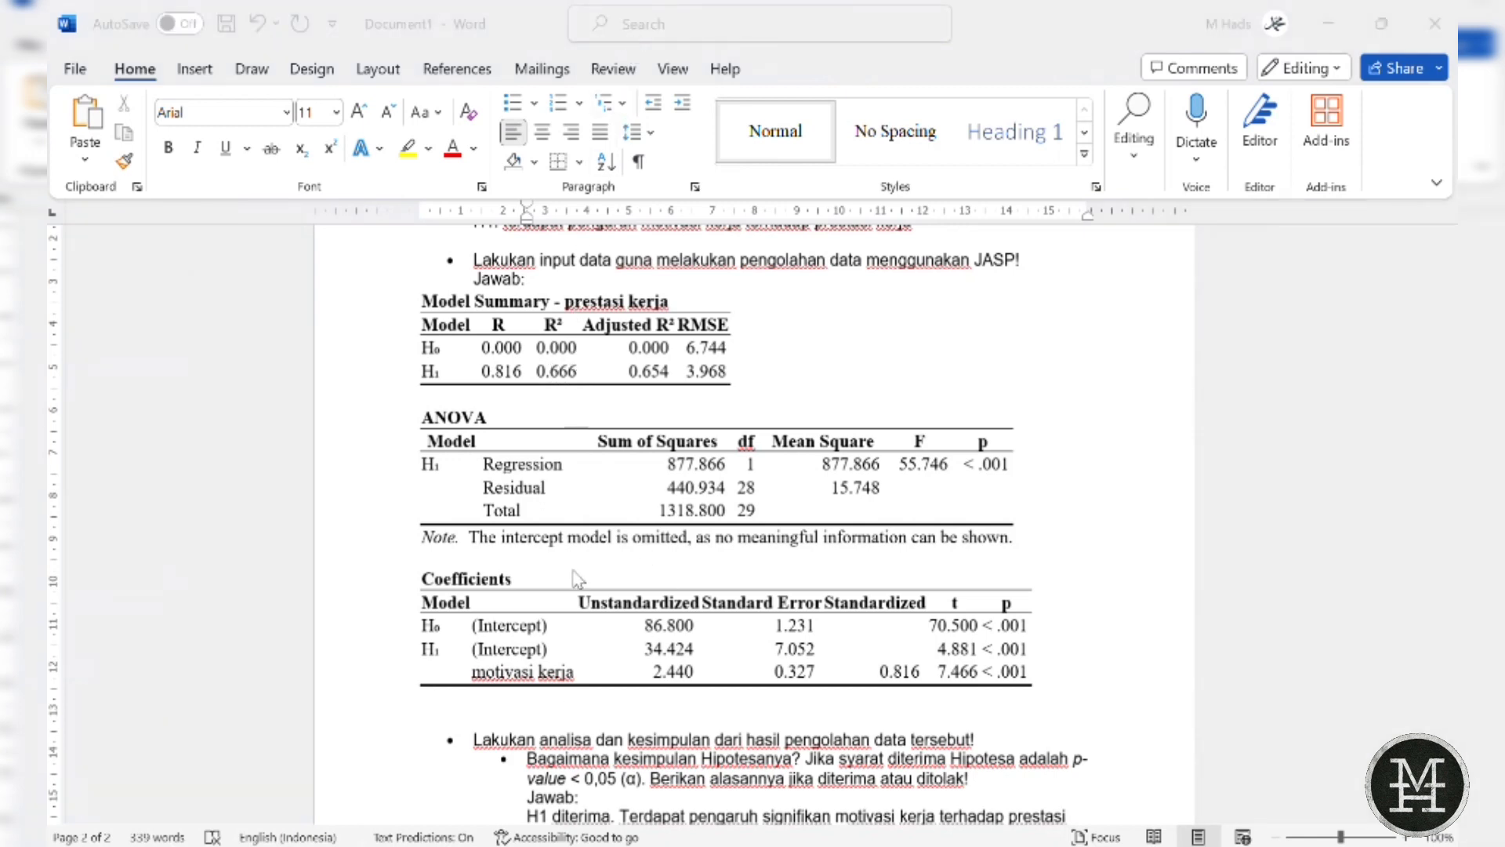
pyautogui.scroll(-3, 627, 549)
pyautogui.click(671, 651)
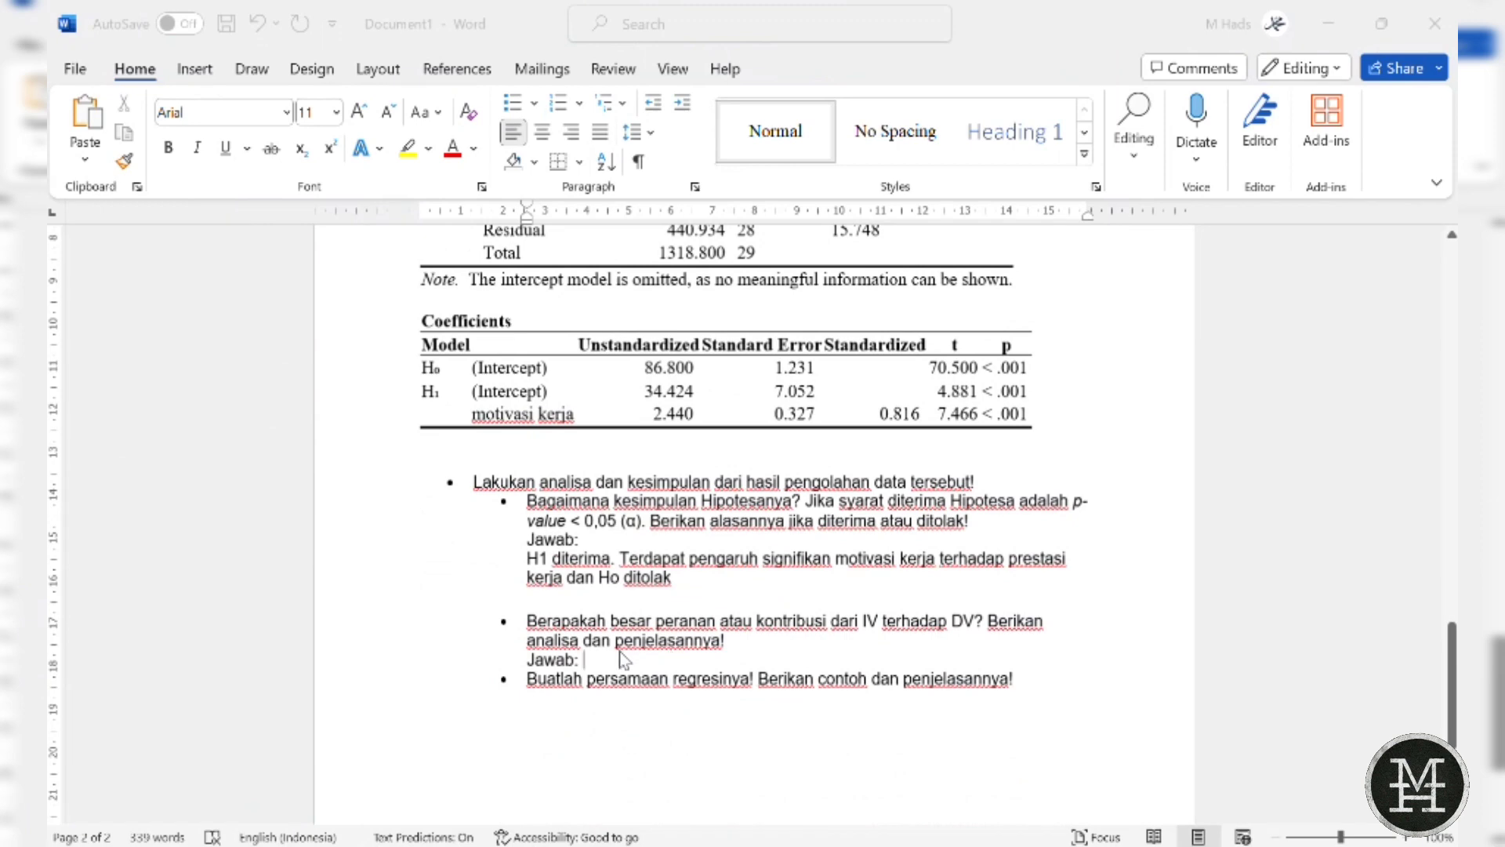
pyautogui.click(615, 659)
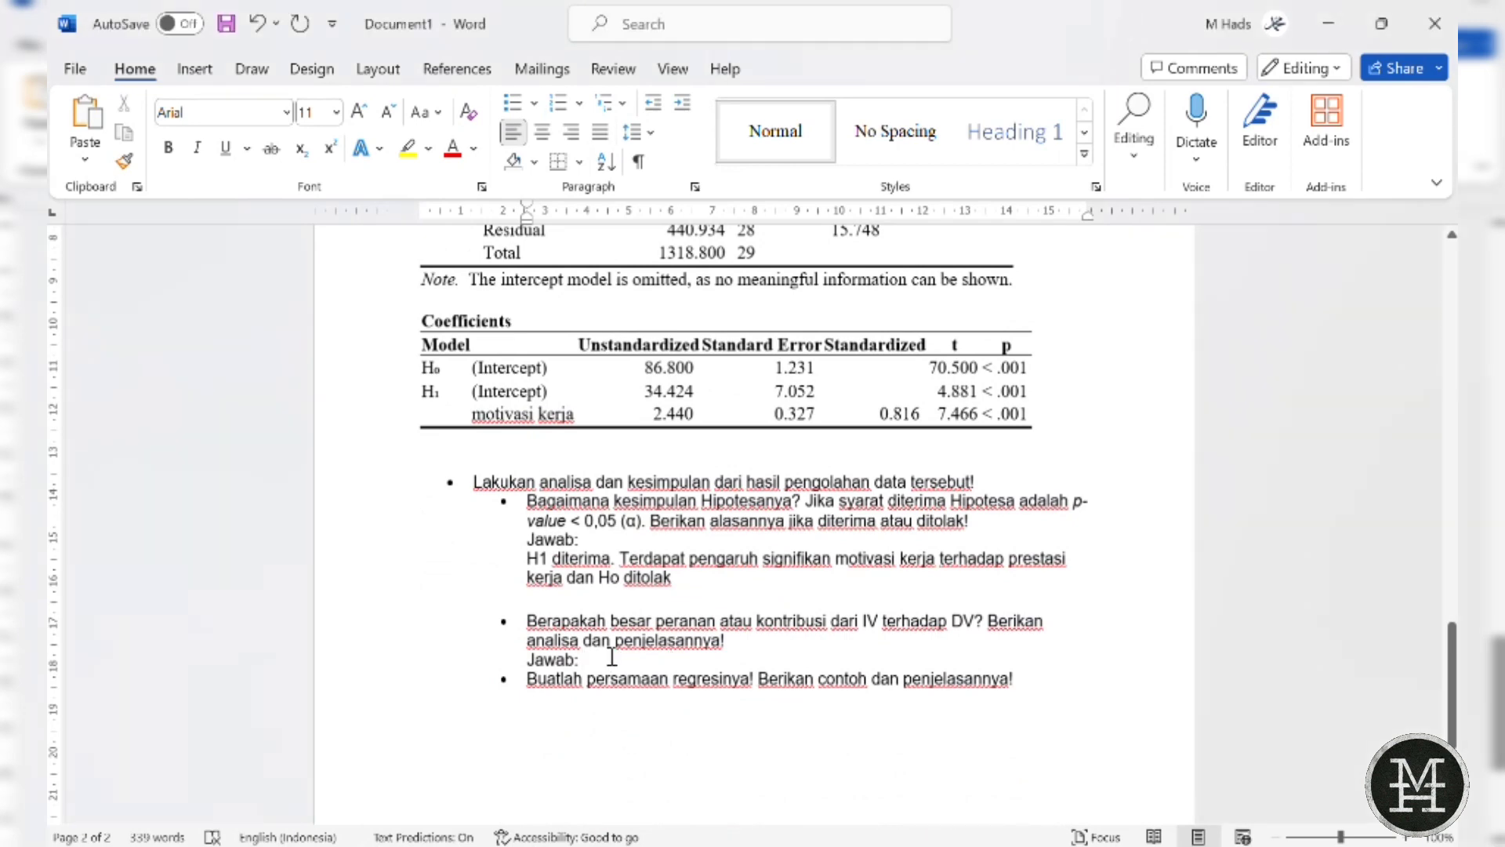
pyautogui.write('diperoleh nilai KD sebesar 0,666 artinya dapat ditafsirkan variable bebas motivasi kerja  memiliki pengaruh sebesar 66,6% terhadap prestasi kerja. Dimana, 33,4% lainnya dipengaruhi oleh factor-faktor lain diluar variable X1.')
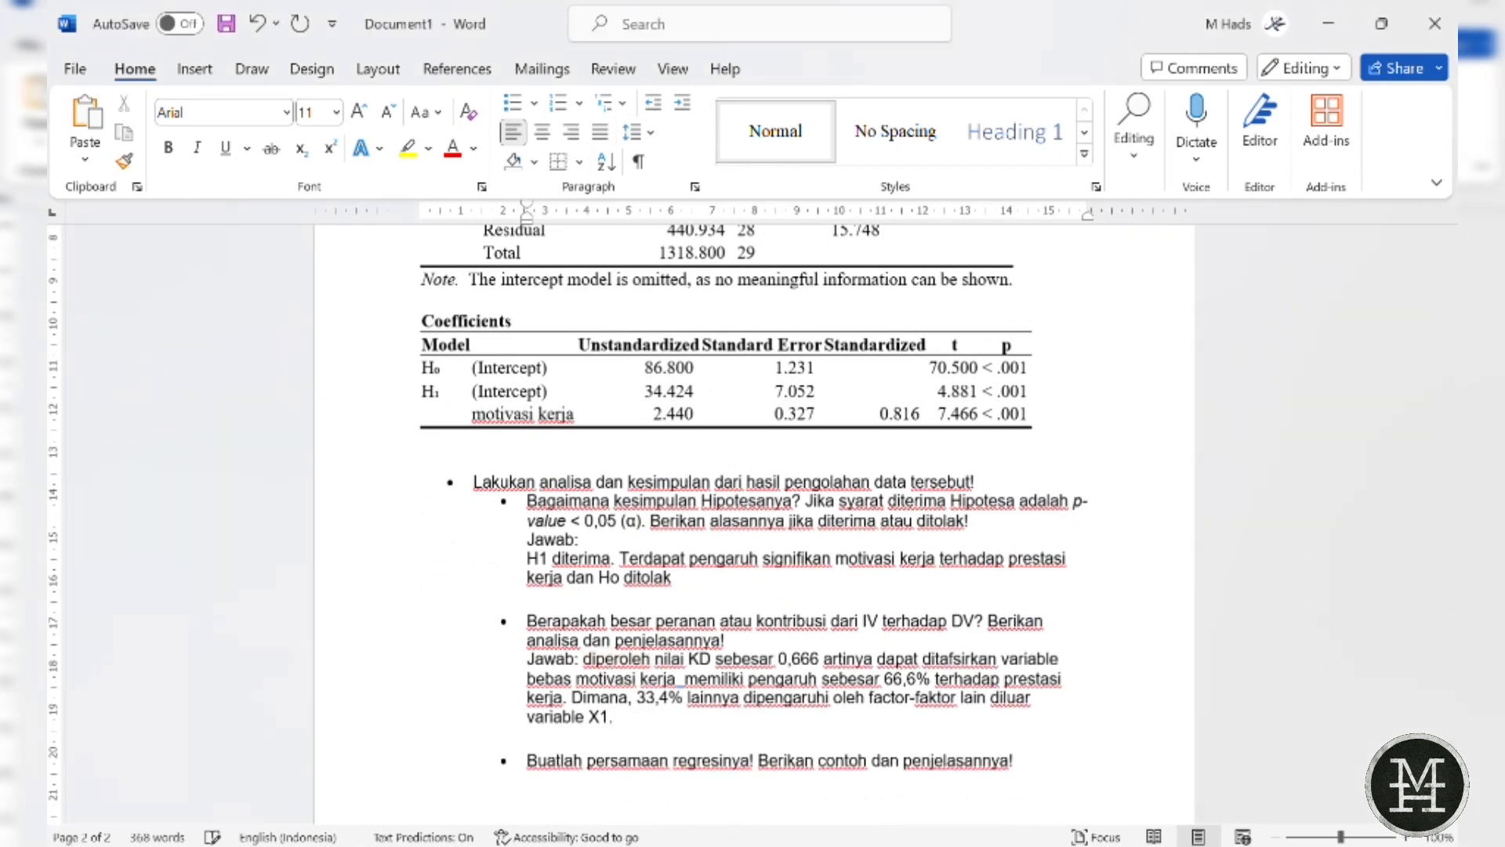
# - Correct "factor-faktor" to "faktor-faktor" in the contribution answer
pyautogui.click(682, 678)
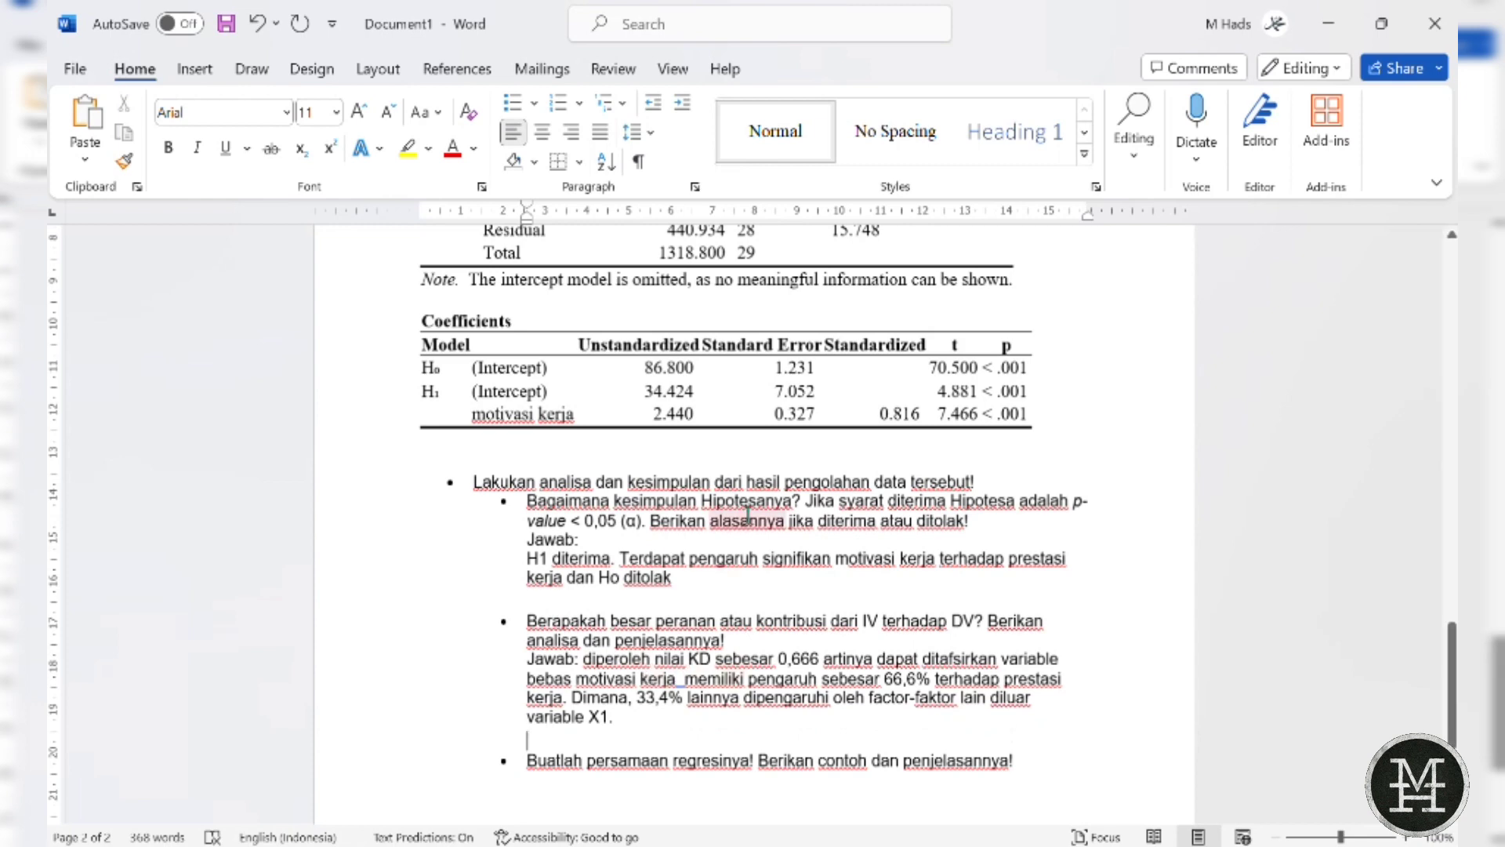
pyautogui.scroll(5, 557, 415)
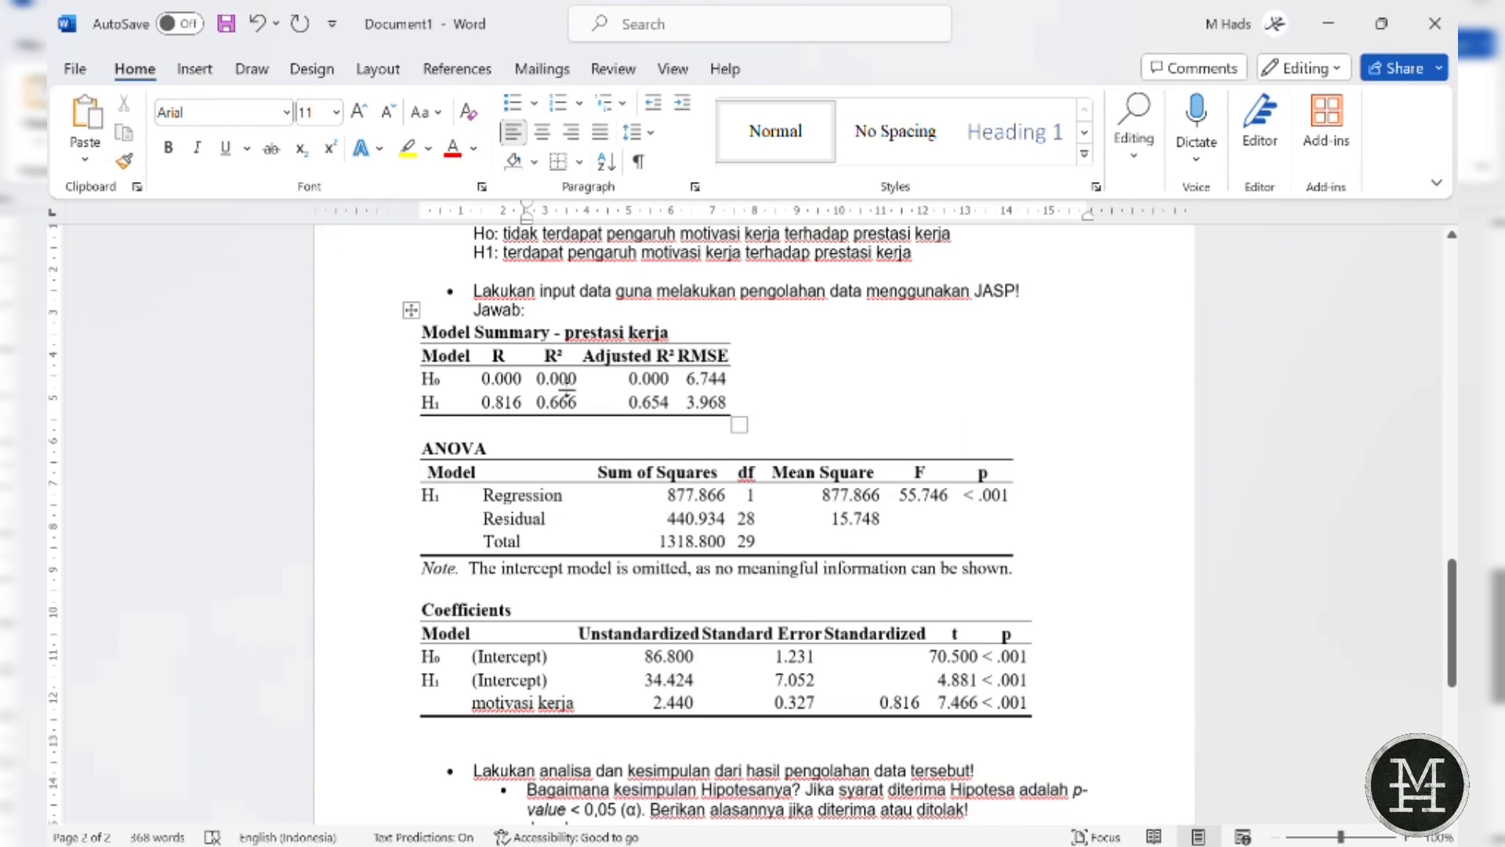
pyautogui.scroll(-5, 648, 498)
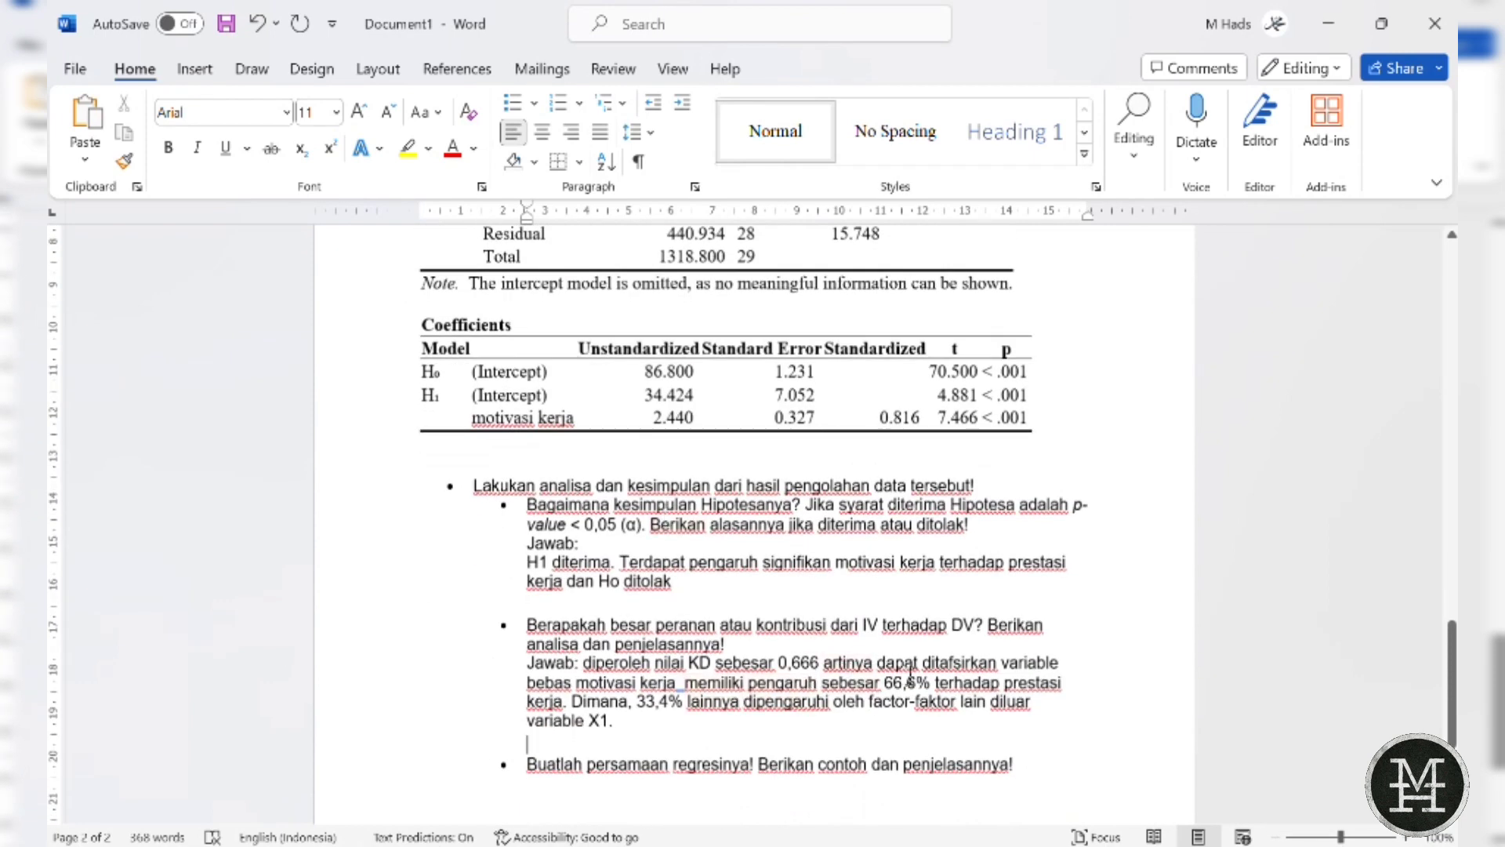
pyautogui.doubleClick(980, 664)
pyautogui.click(892, 702)
pyautogui.press('BackSpace')
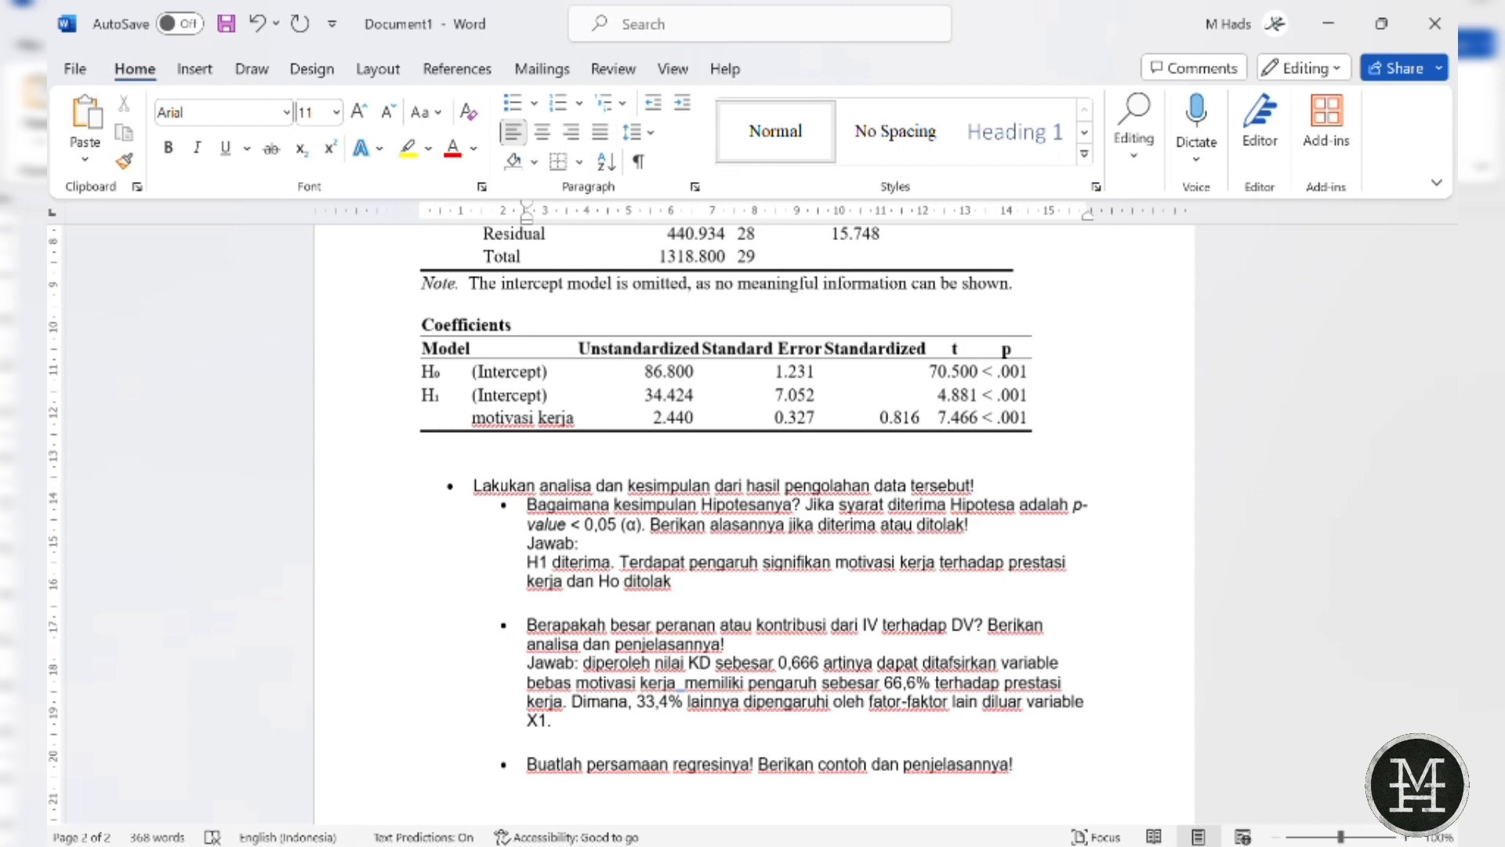
pyautogui.write('k')
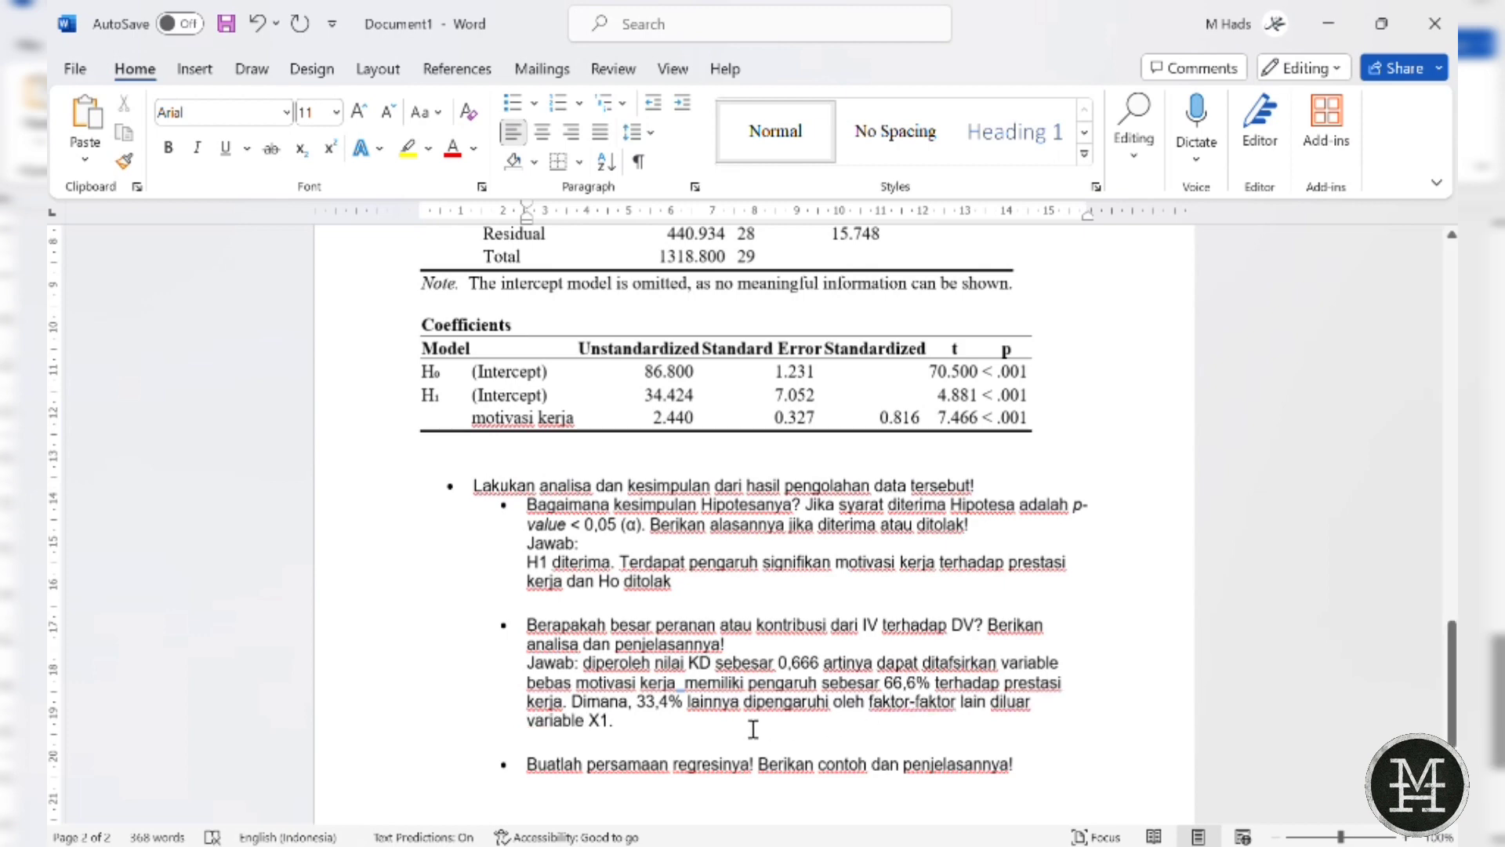
# - Add a "Jawab:" line below the regression equation question and write the general equation "Y = c + bX" under it
pyautogui.doubleClick(704, 755)
pyautogui.scroll(-2, 707, 754)
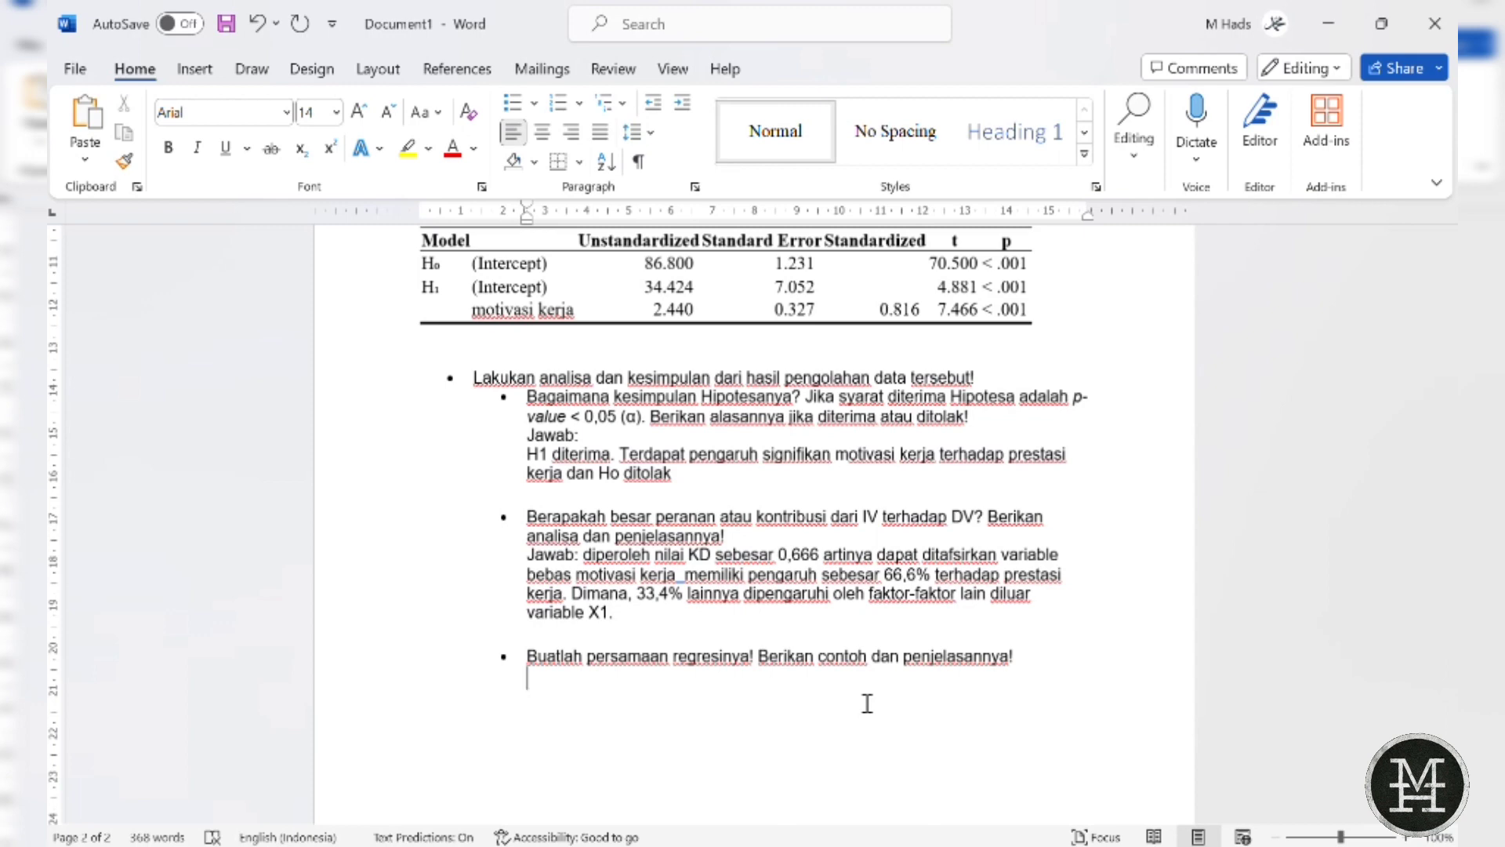
pyautogui.write('Jawab:')
pyautogui.press('Return')
pyautogui.write('Y = ')
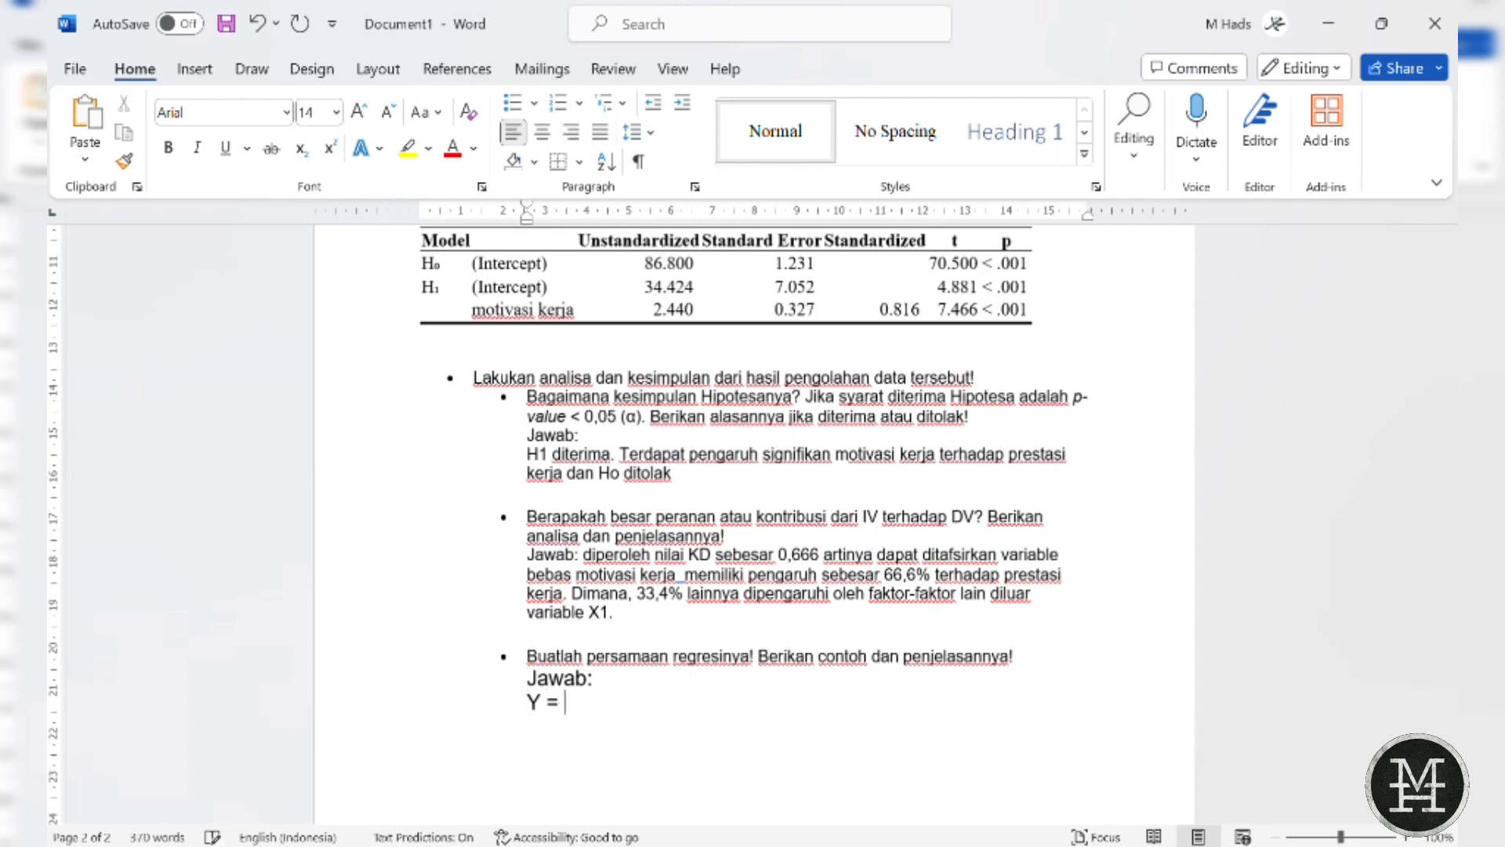
pyautogui.write('a')
pyautogui.press('BackSpace')
pyautogui.write('c + b.')
pyautogui.press('BackSpace')
pyautogui.write('X')
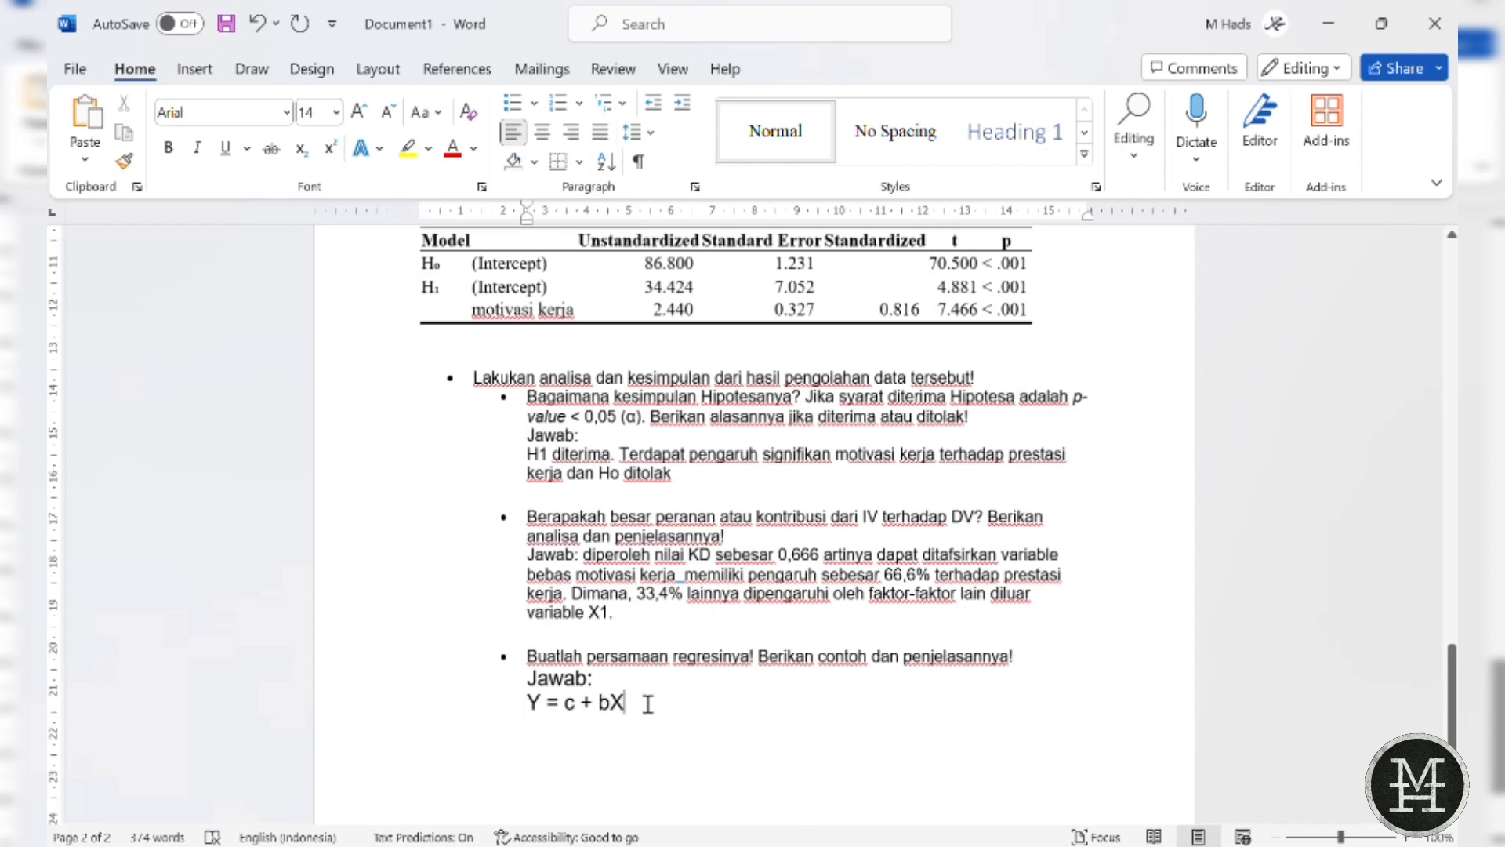
# - Start a new line below the general equation with "Prestasi kerja ="
pyautogui.press('Return')
pyautogui.write('pres')
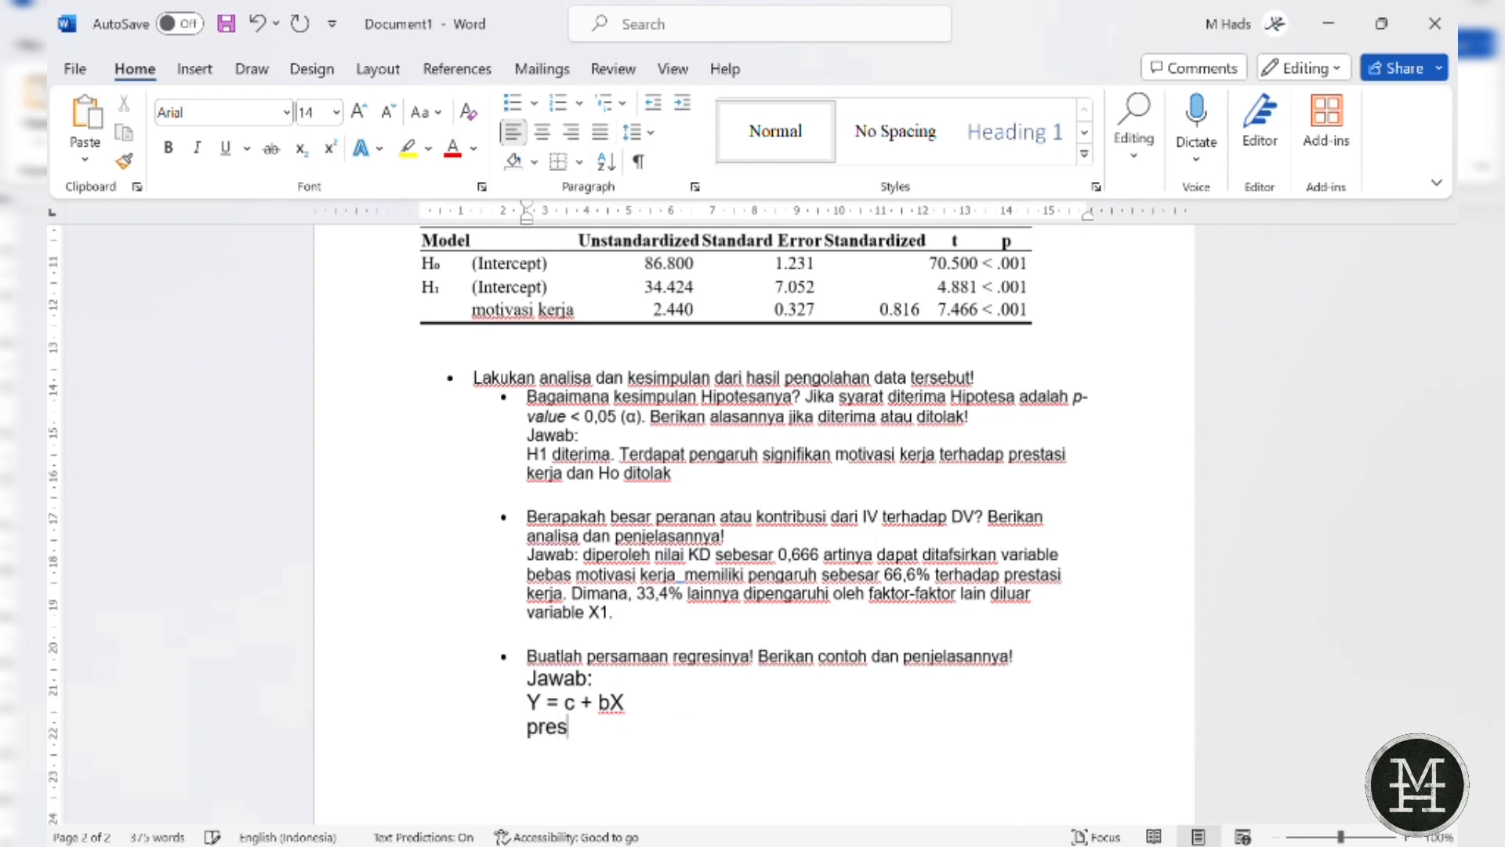
pyautogui.write('tasi kerja')
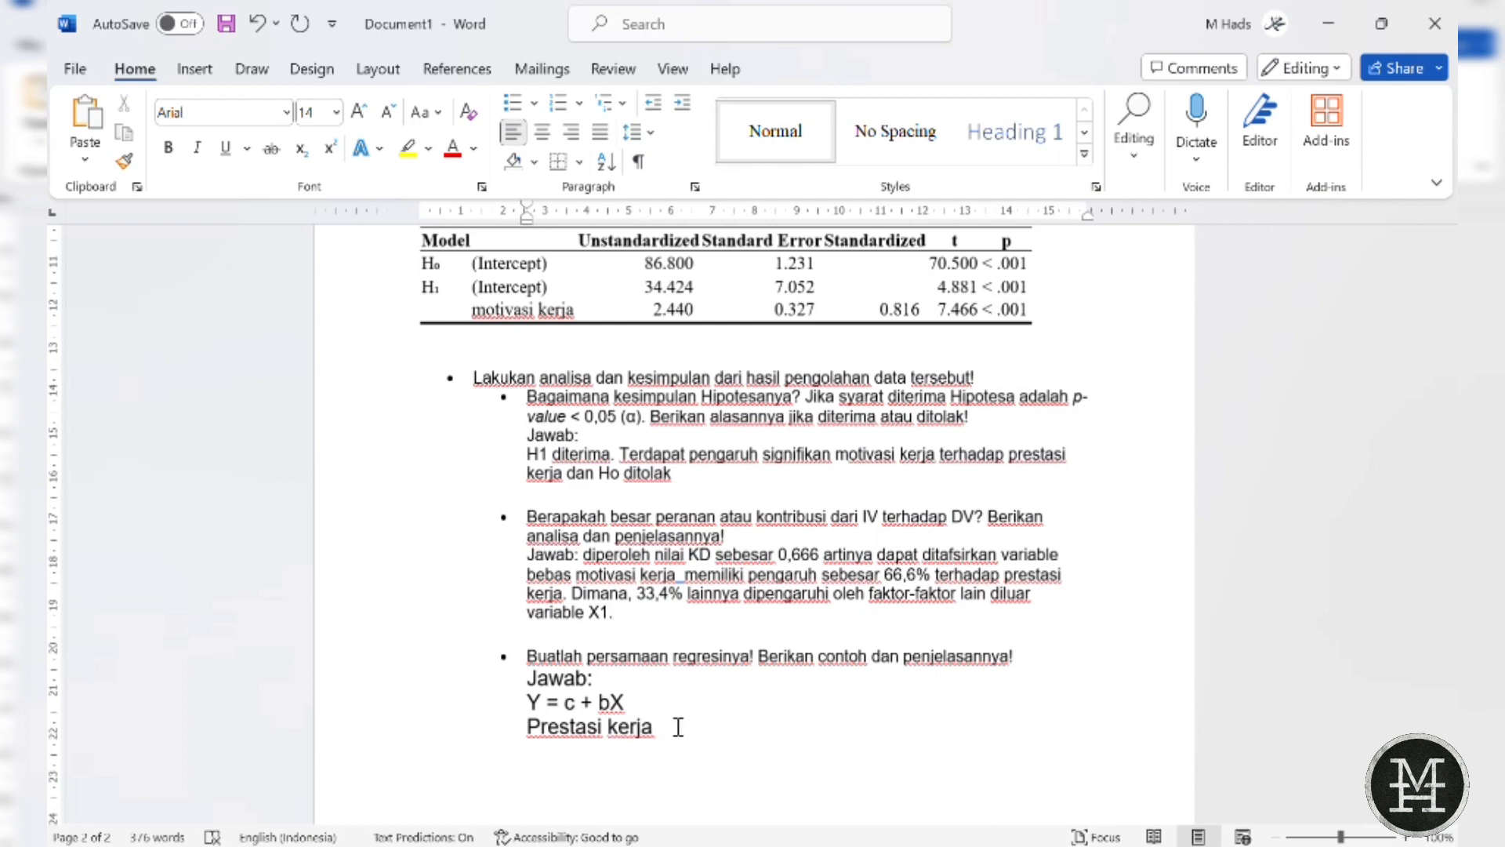
pyautogui.write(' +')
pyautogui.press('BackSpace')
pyautogui.write('=')
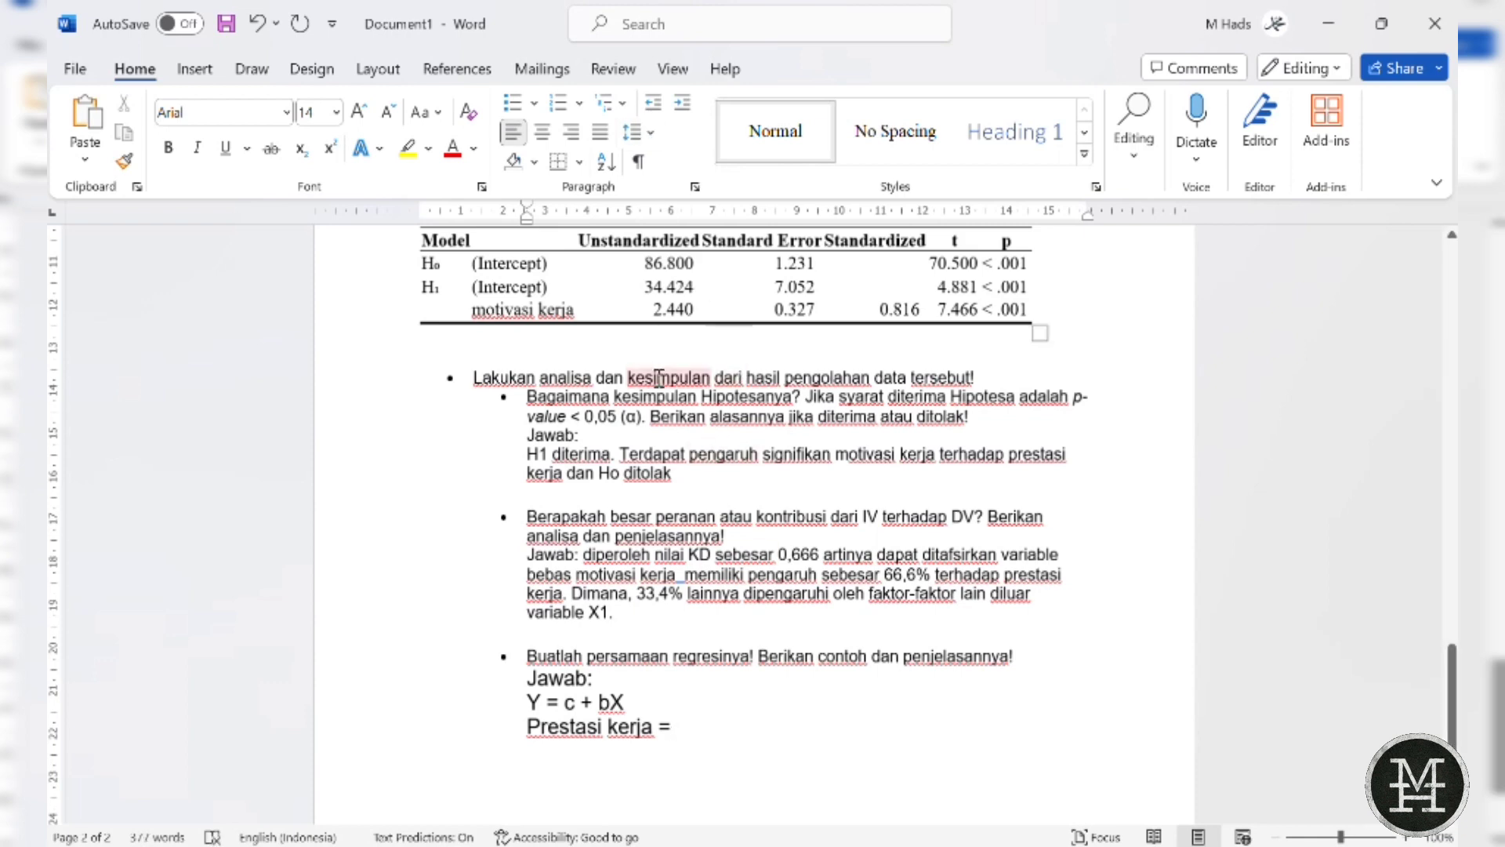
# - Try copying the H₁ intercept coefficient from the Coefficients table to the end of the "Prestasi kerja =" line, and undo the paste
pyautogui.scroll(1, 659, 378)
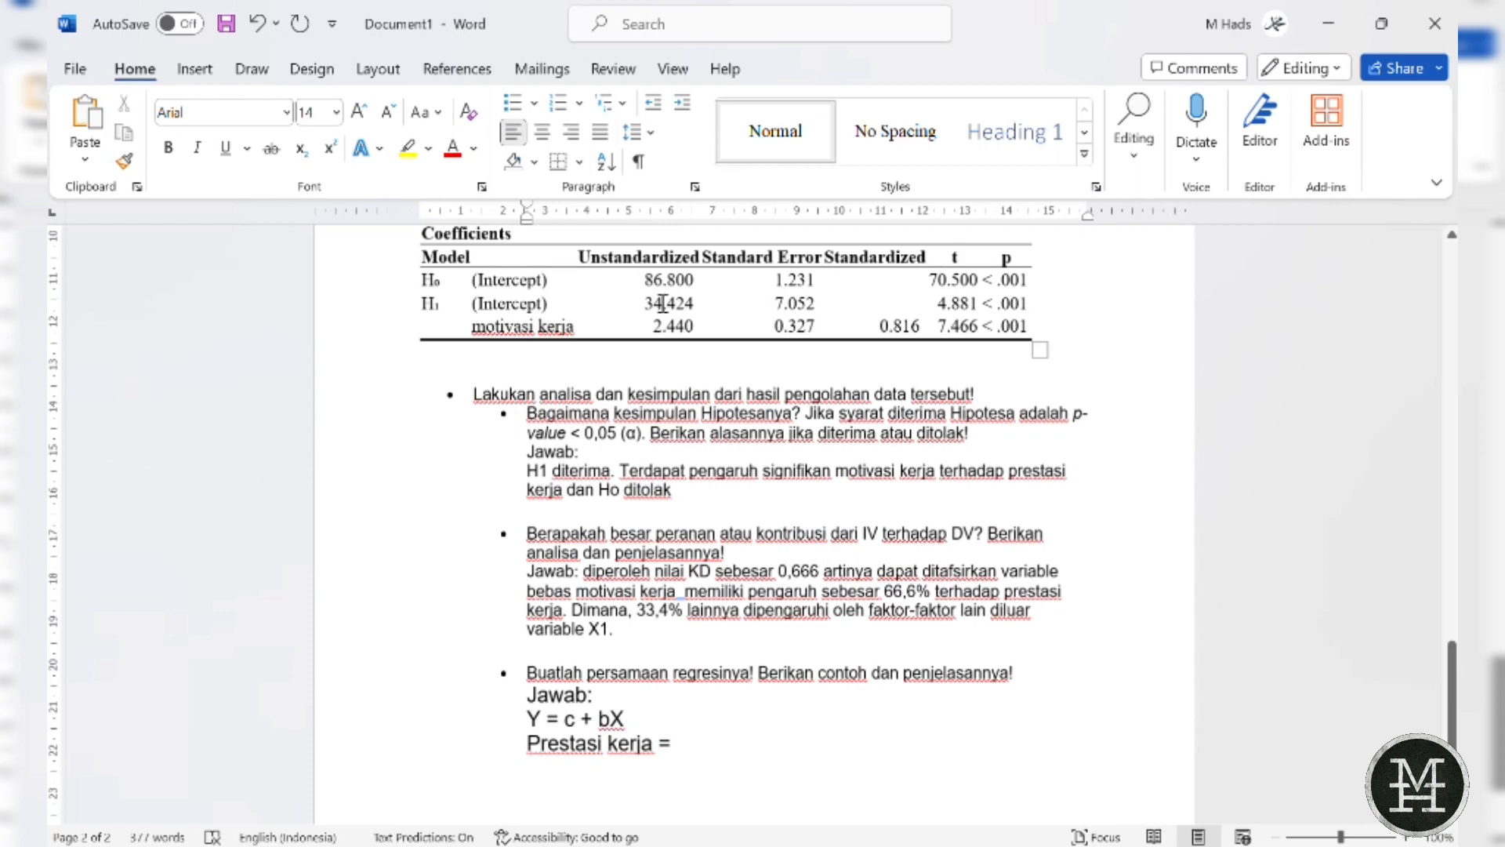
pyautogui.moveTo(648, 304); pyautogui.dragTo(687, 303)
pyautogui.hotkey('ctrl', 'c')
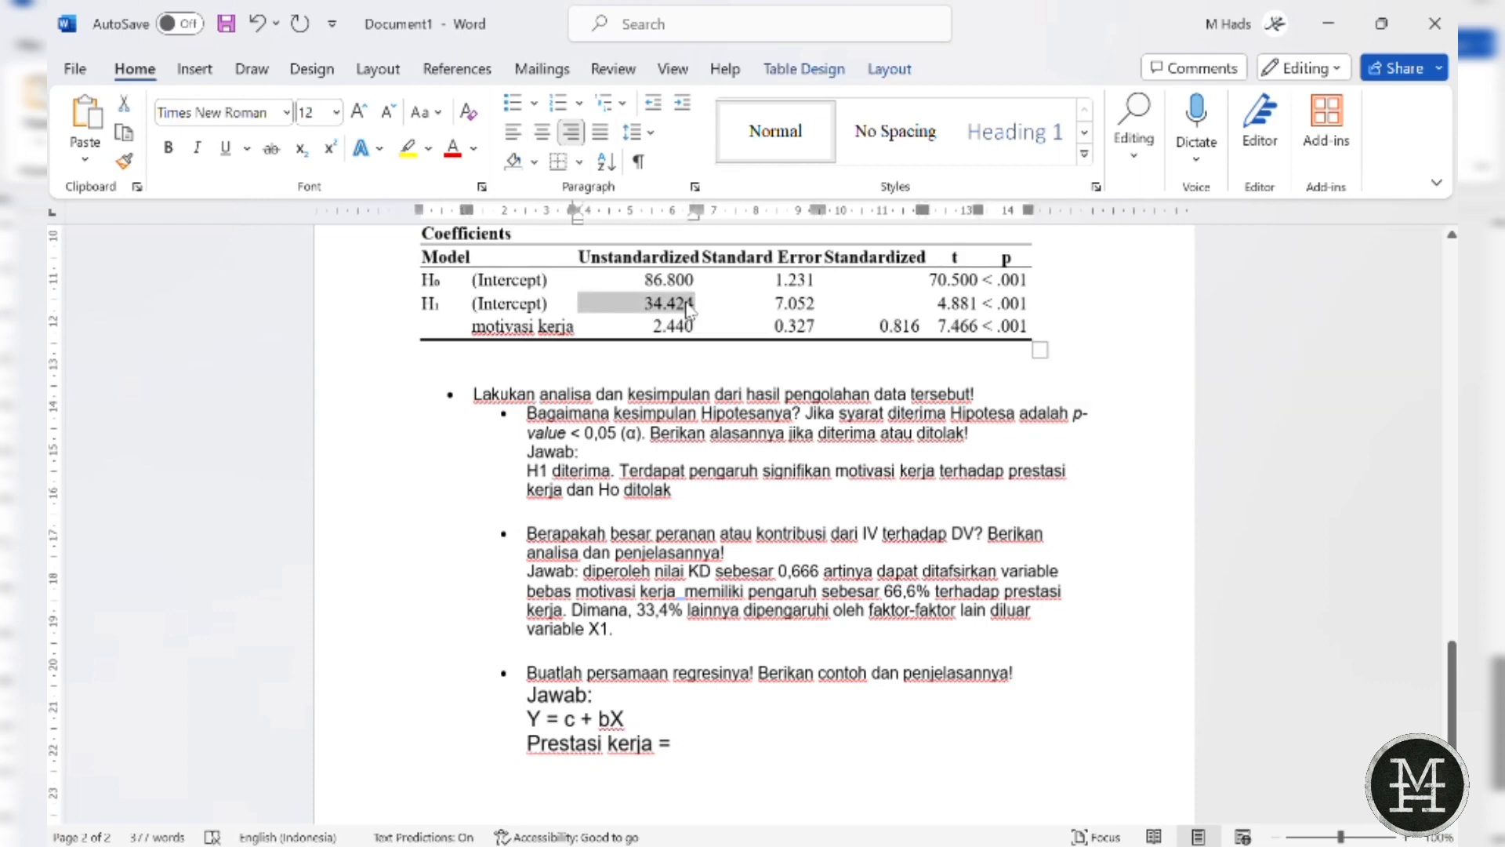
pyautogui.click(690, 749)
pyautogui.hotkey('ctrl', 'v')
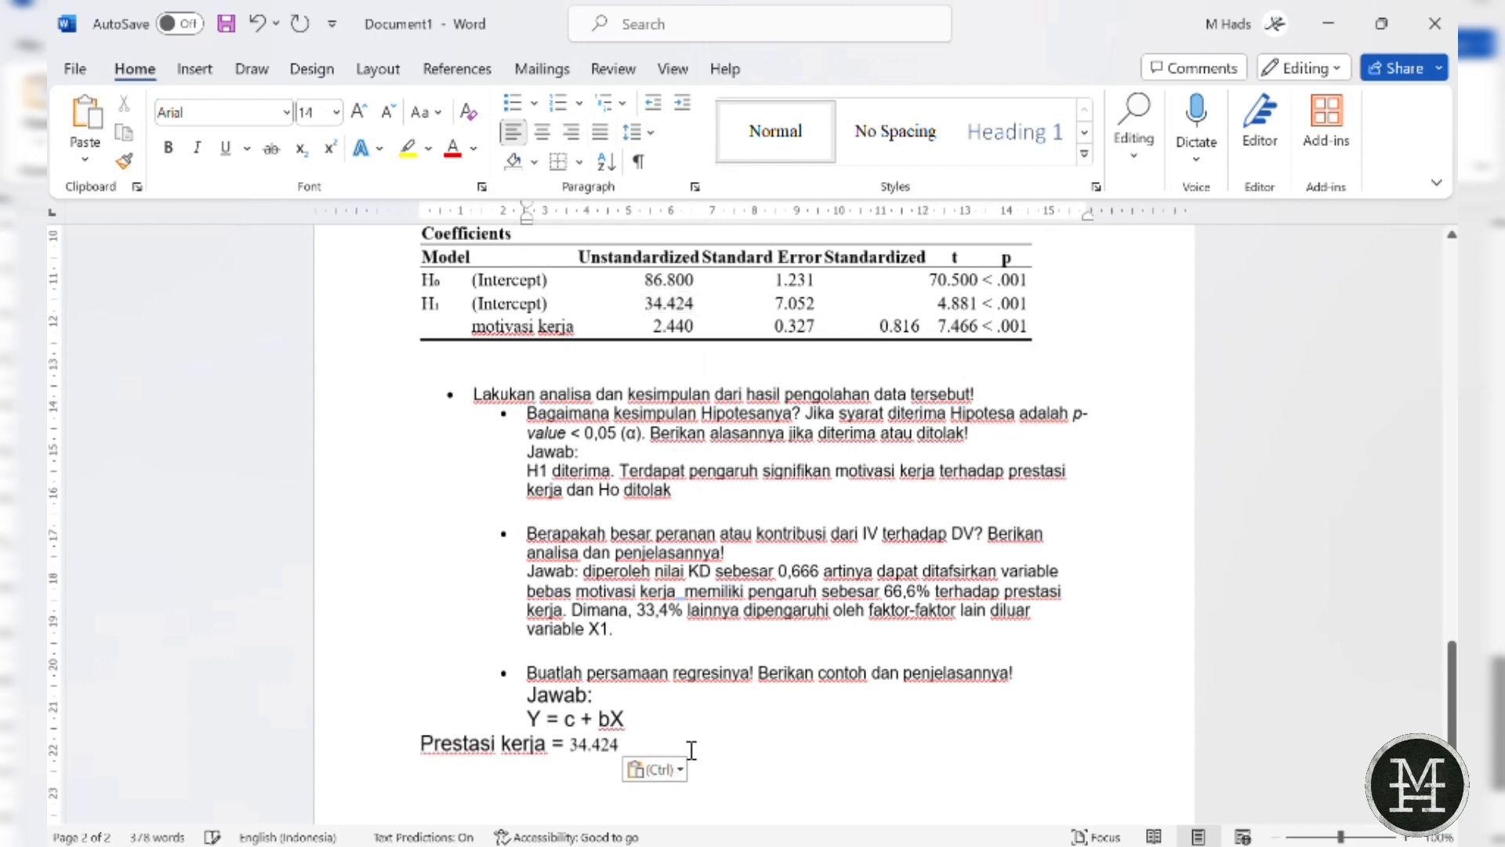
pyautogui.hotkey('ctrl', 'z')
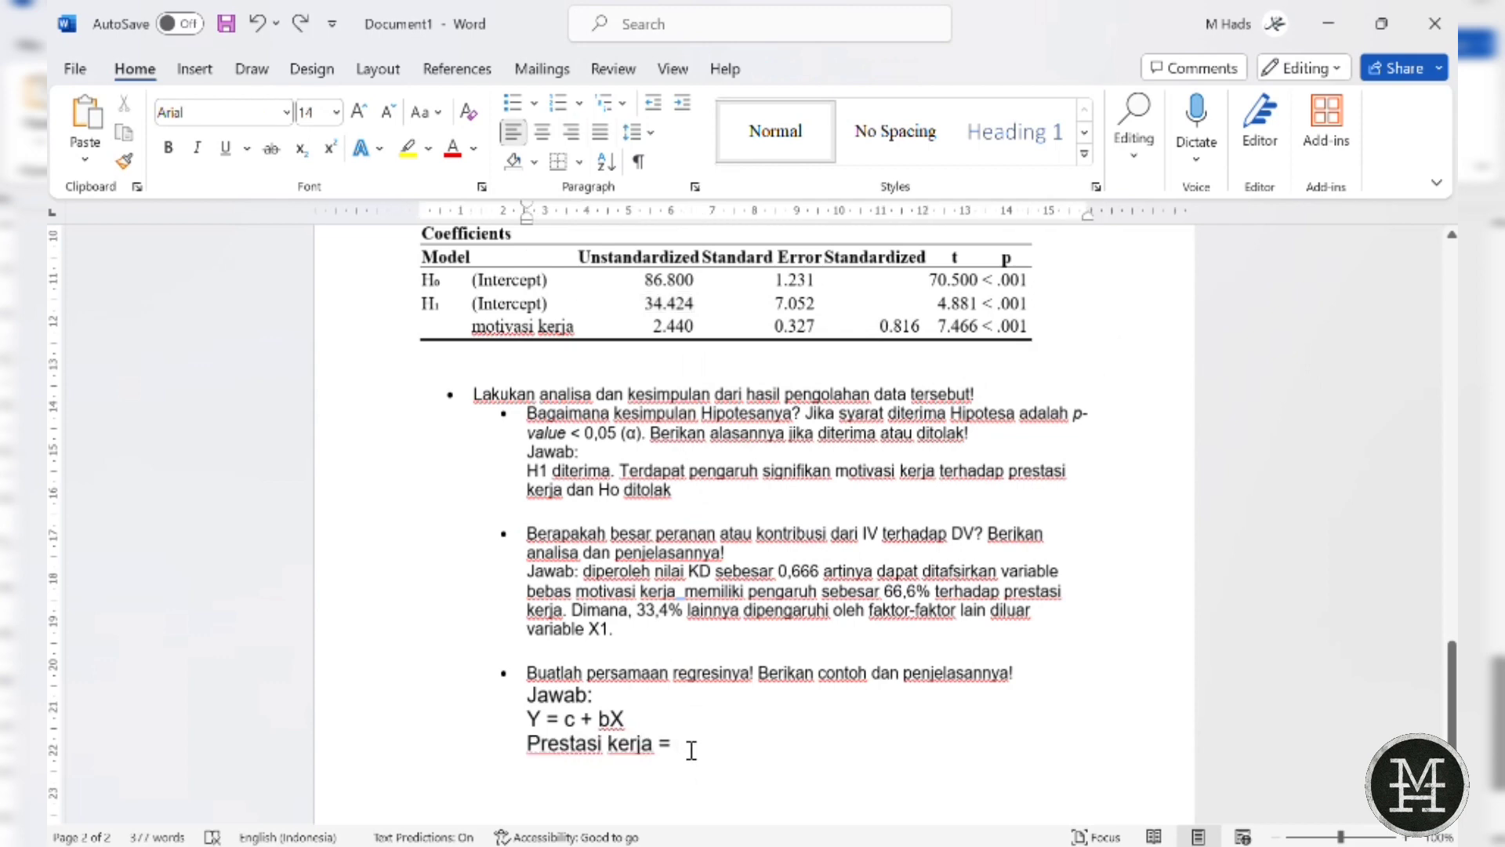
# - Complete the "Prestasi kerja =" equation with "34.424 + 2.440 x motivasi kerja"
pyautogui.write('34')
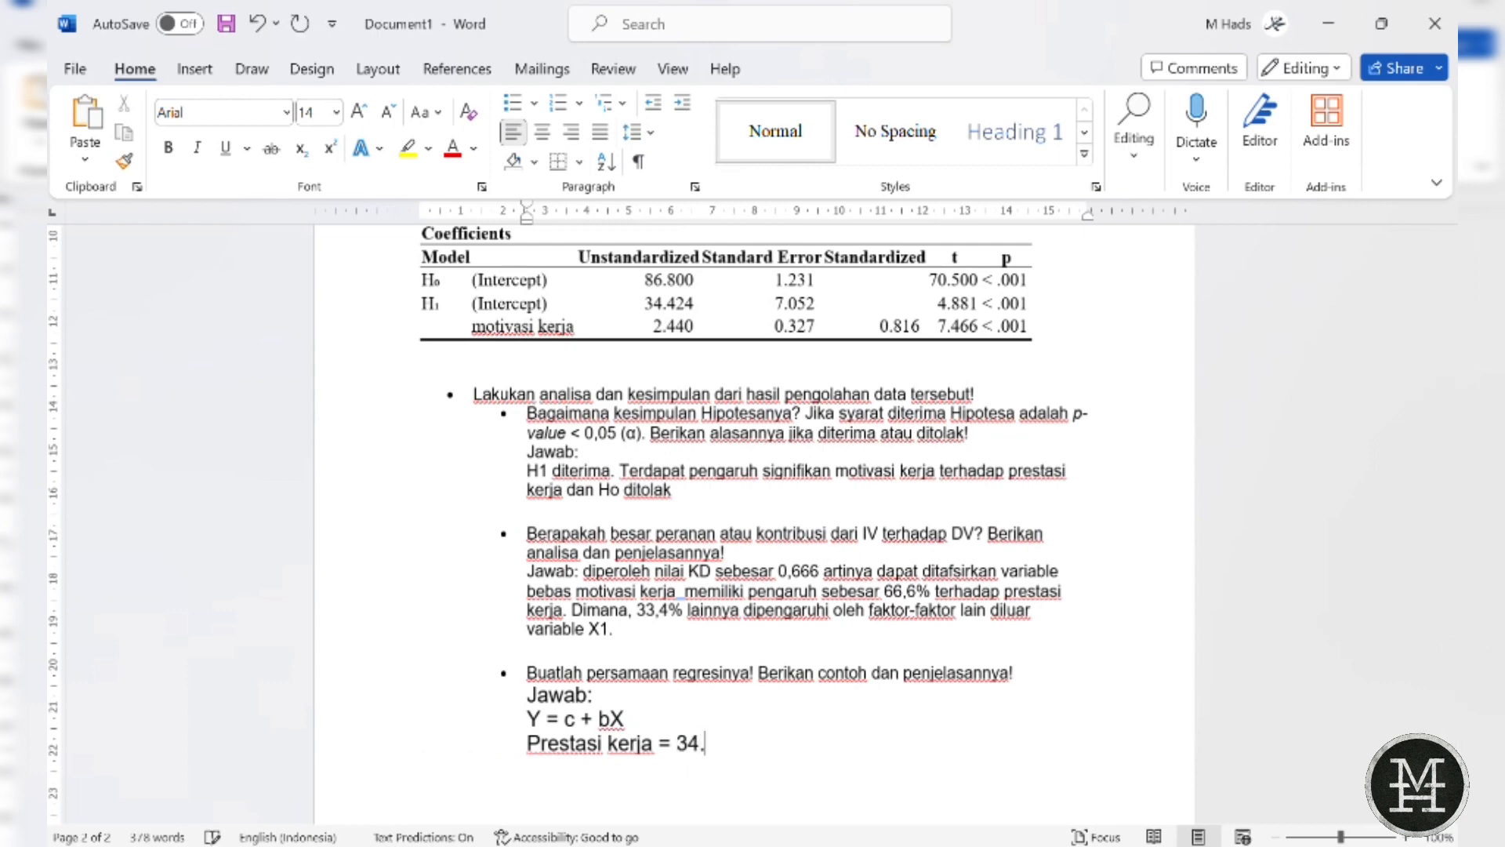
pyautogui.write('.424')
pyautogui.click(629, 28)
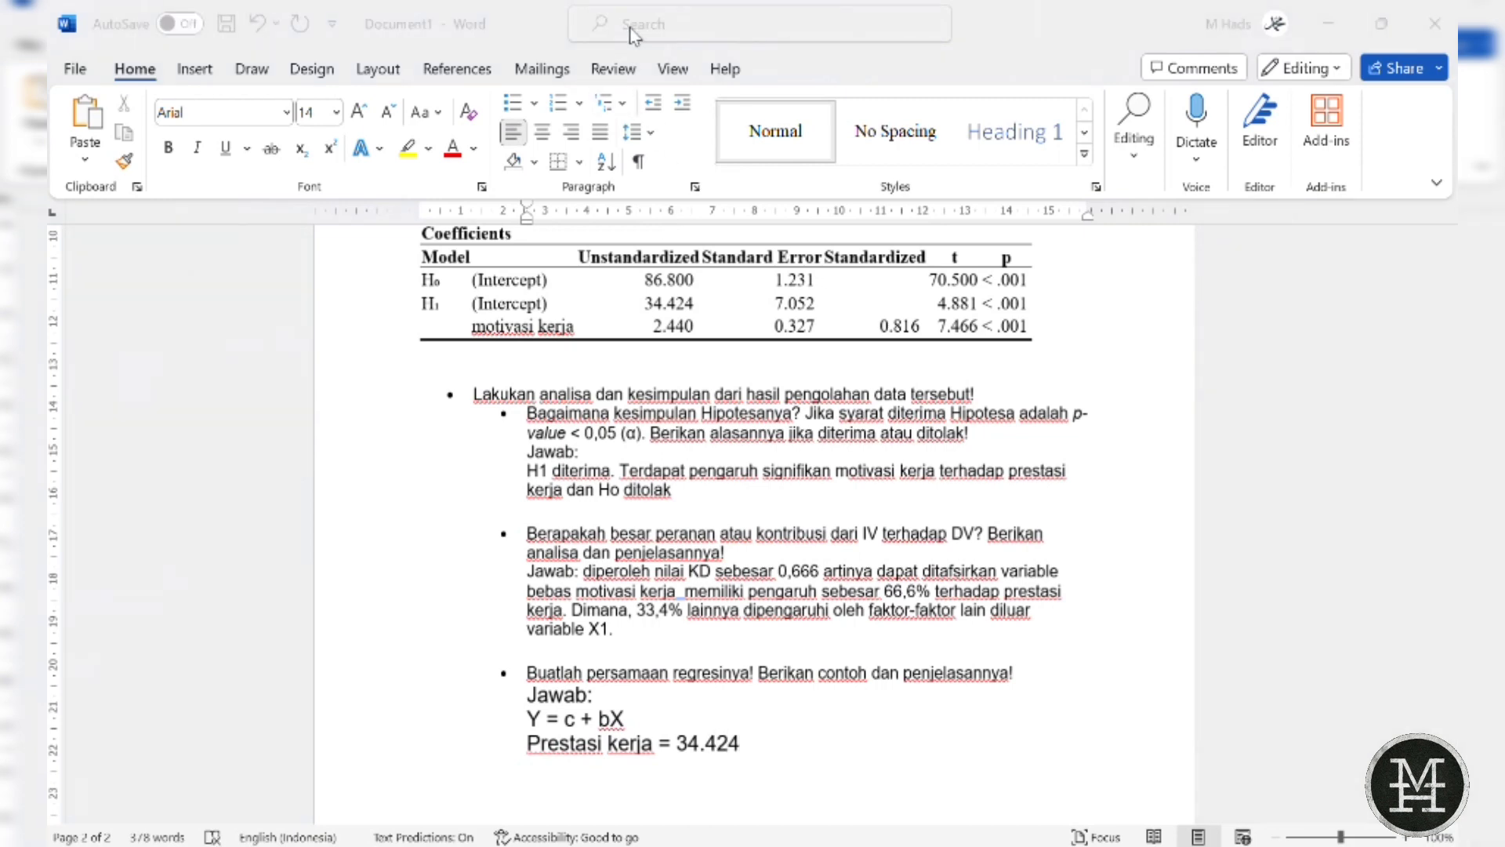
pyautogui.click(774, 760)
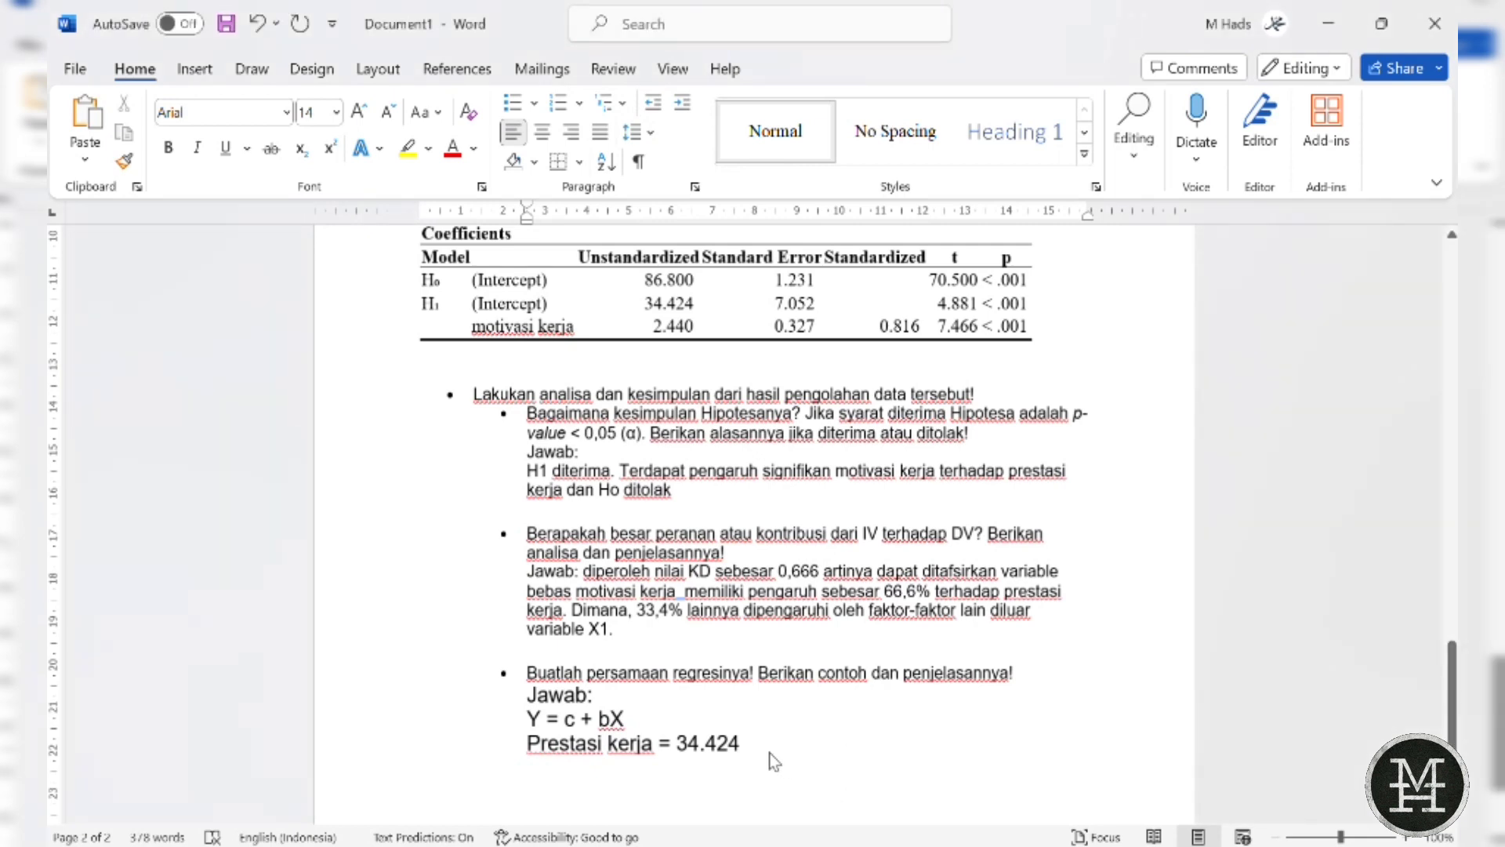
pyautogui.write('+ 2.44')
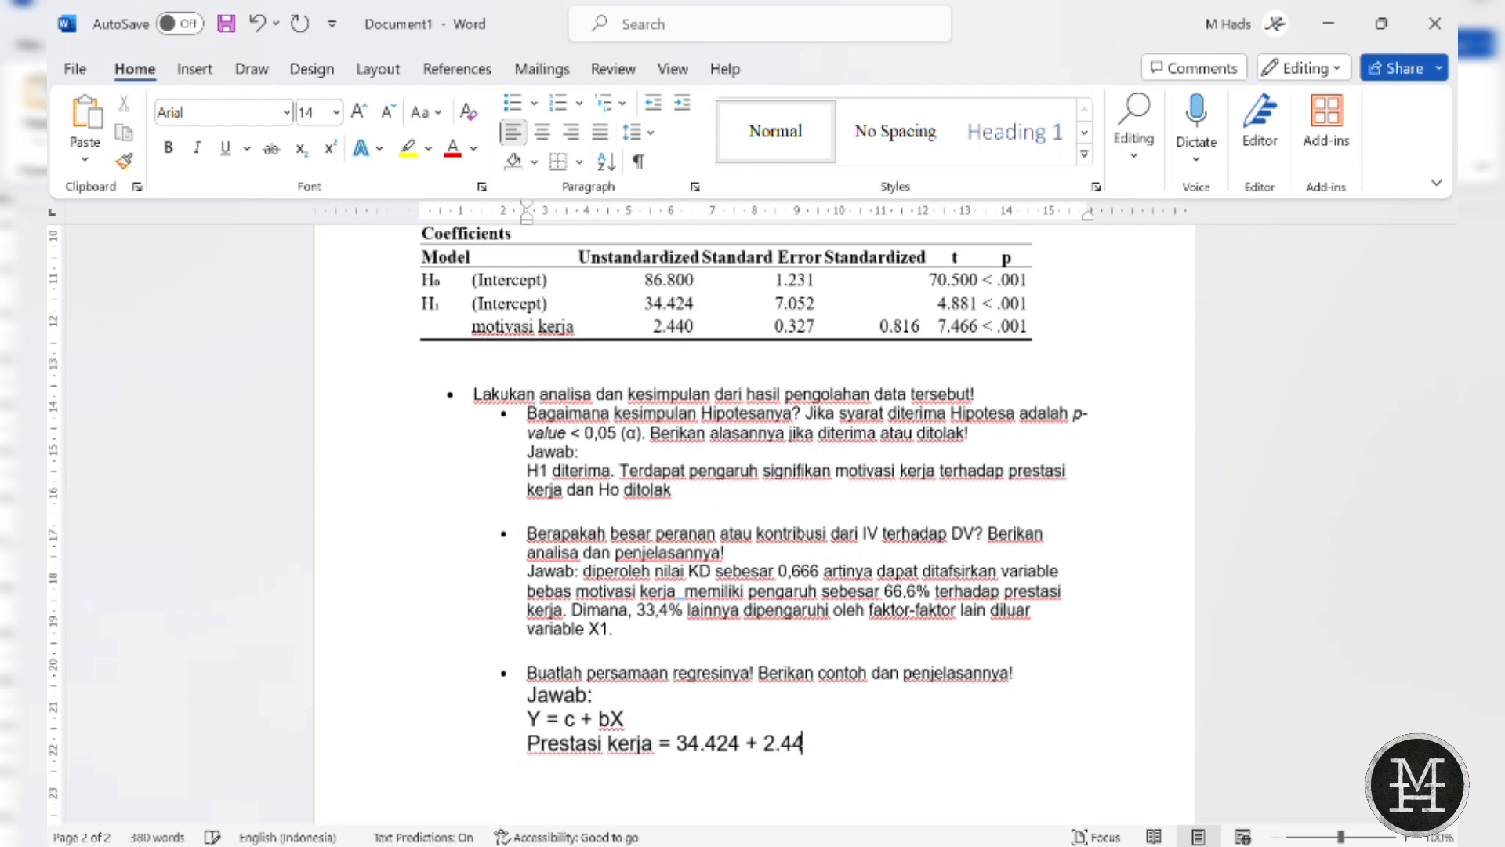
pyautogui.write('0 x motivasi kerja')
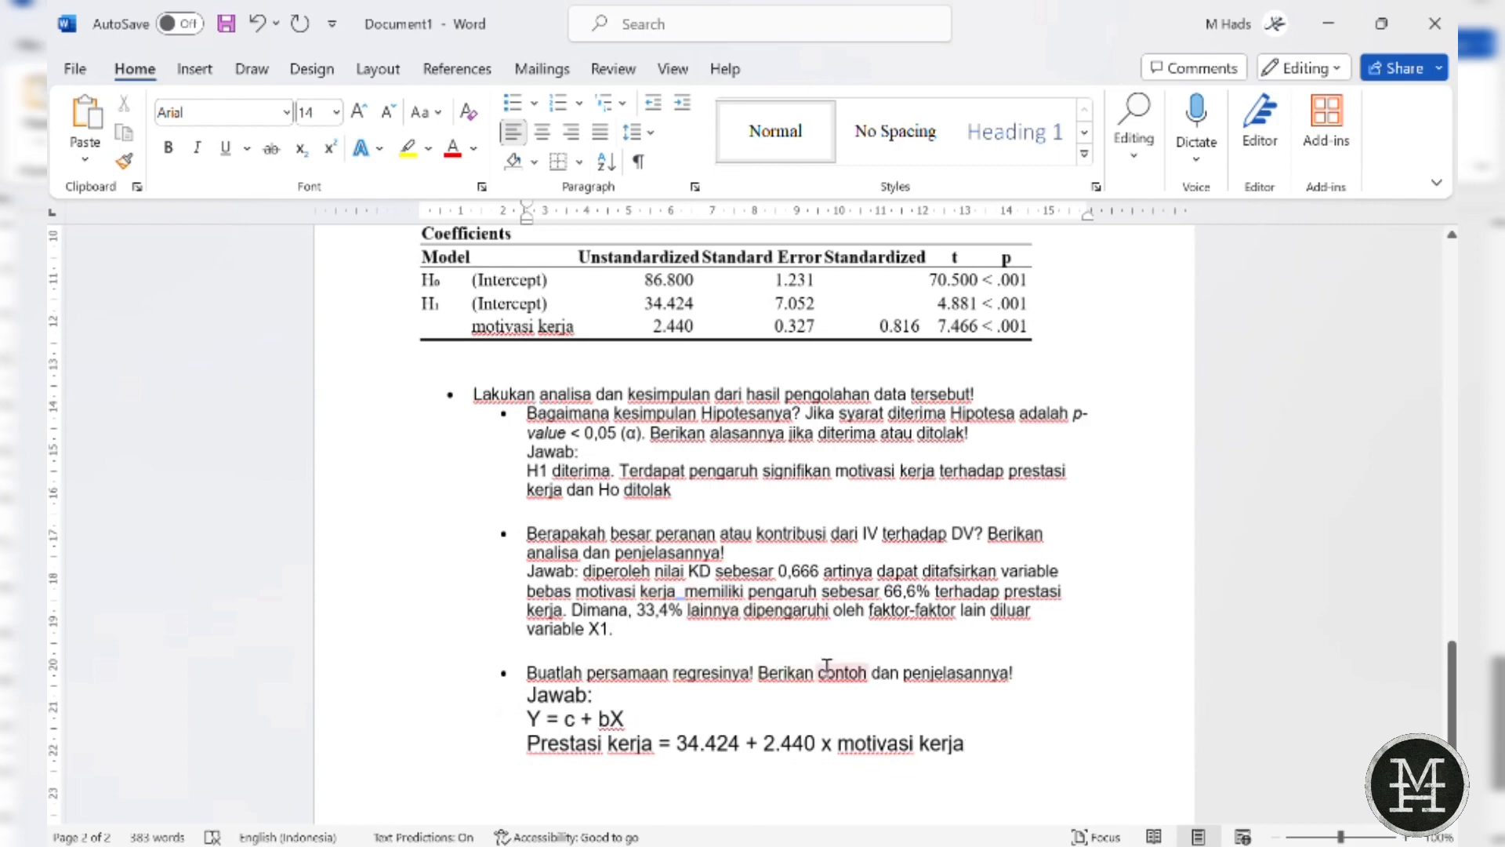
pyautogui.scroll(3, 826, 665)
pyautogui.scroll(3, 826, 668)
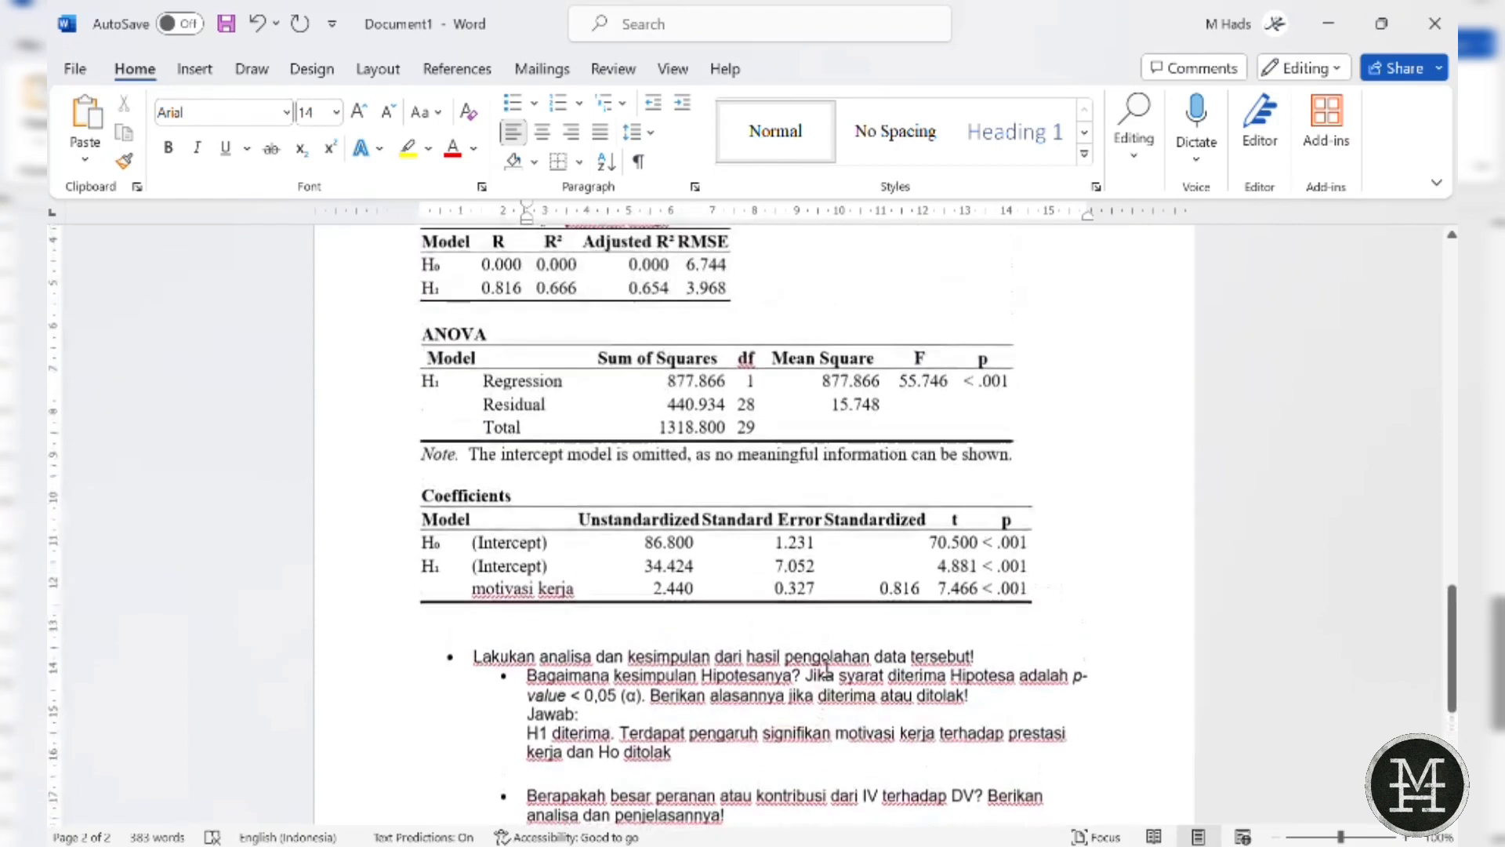
pyautogui.scroll(-2, 826, 668)
pyautogui.scroll(-3, 826, 668)
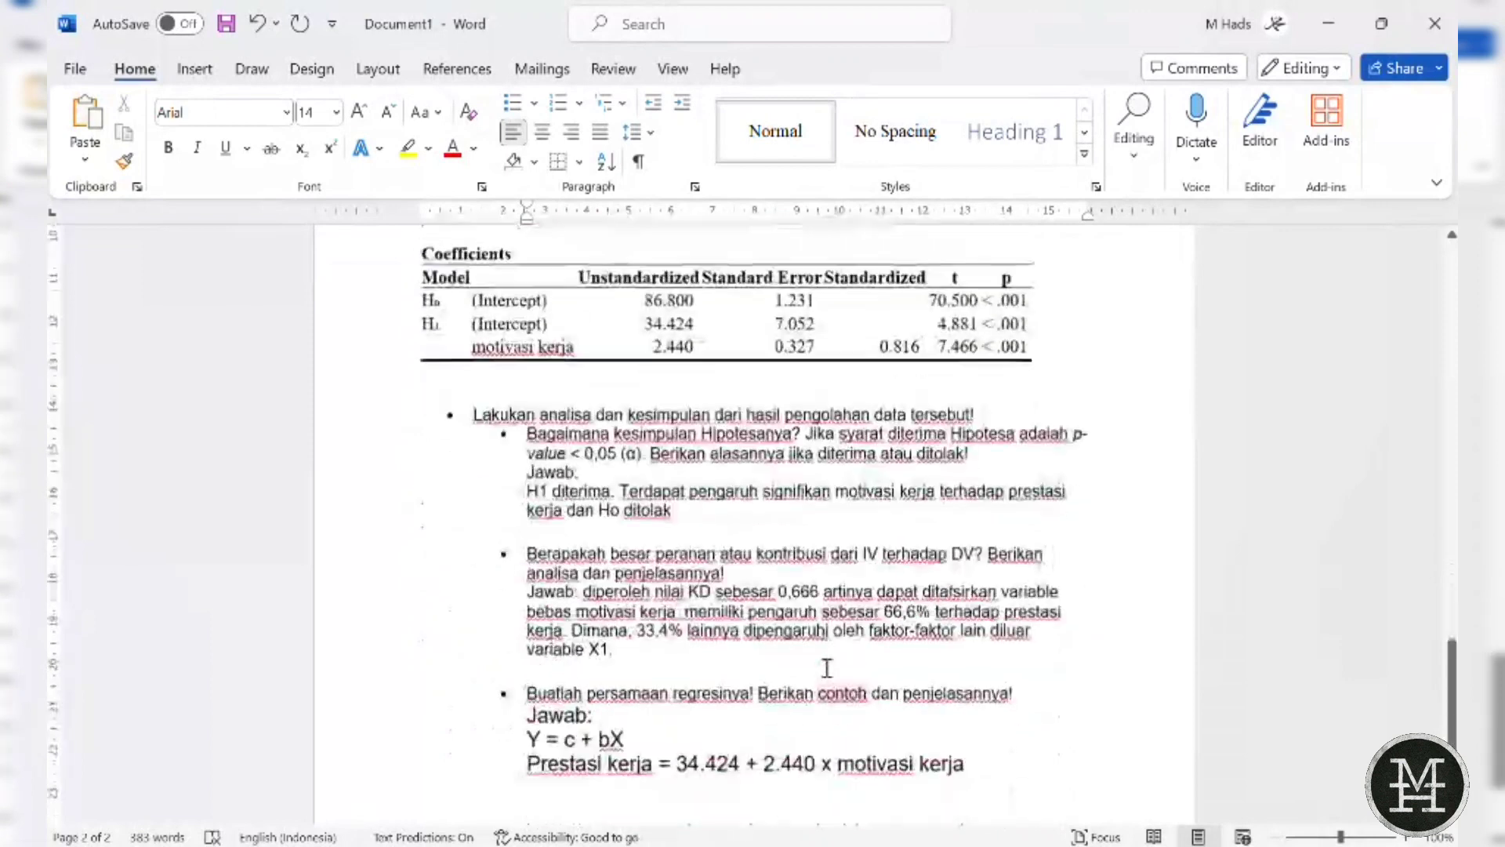
pyautogui.scroll(-1, 826, 668)
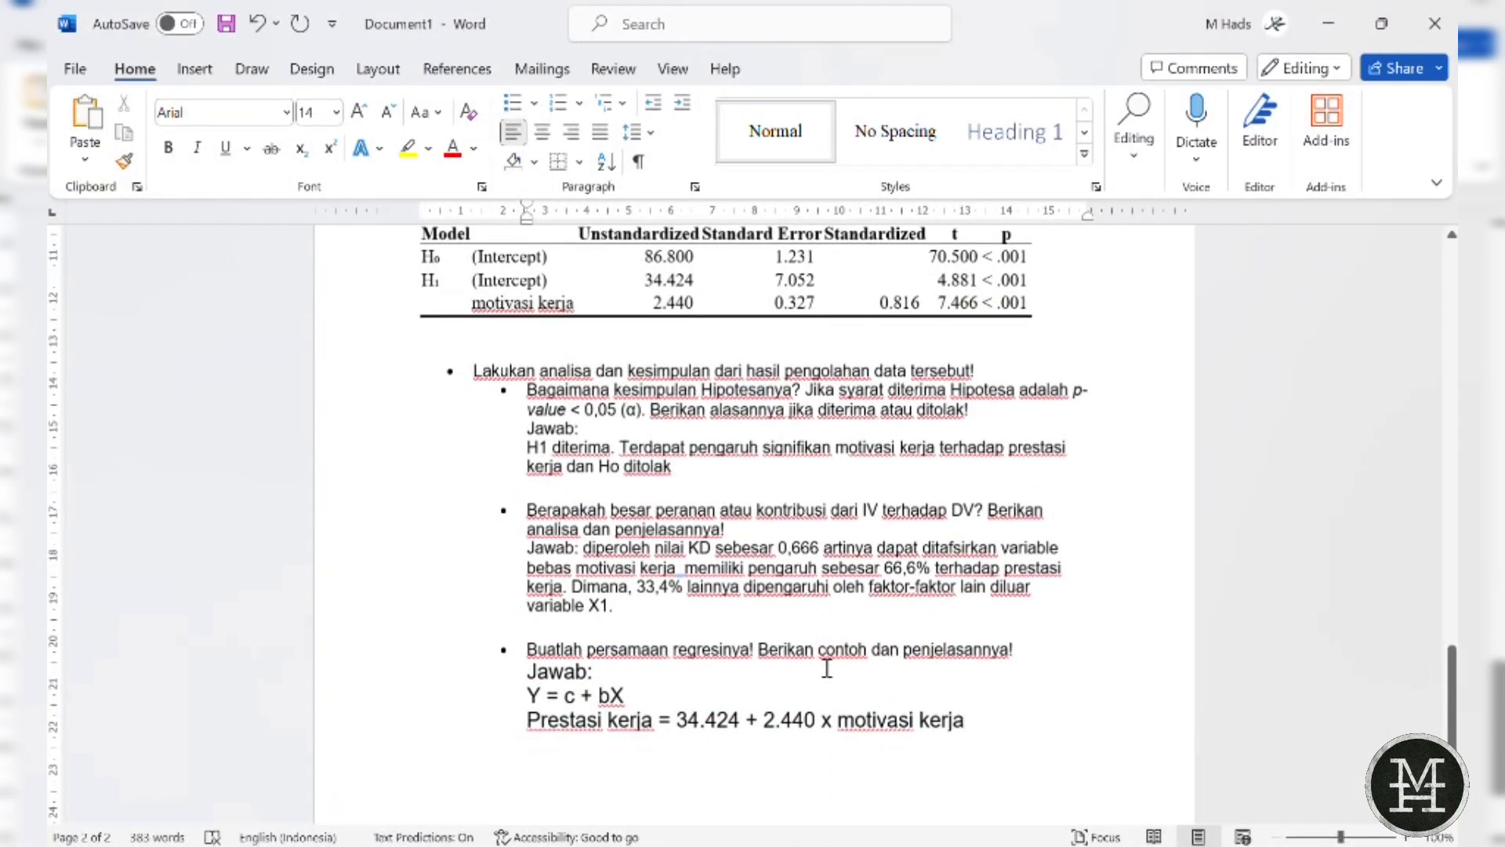